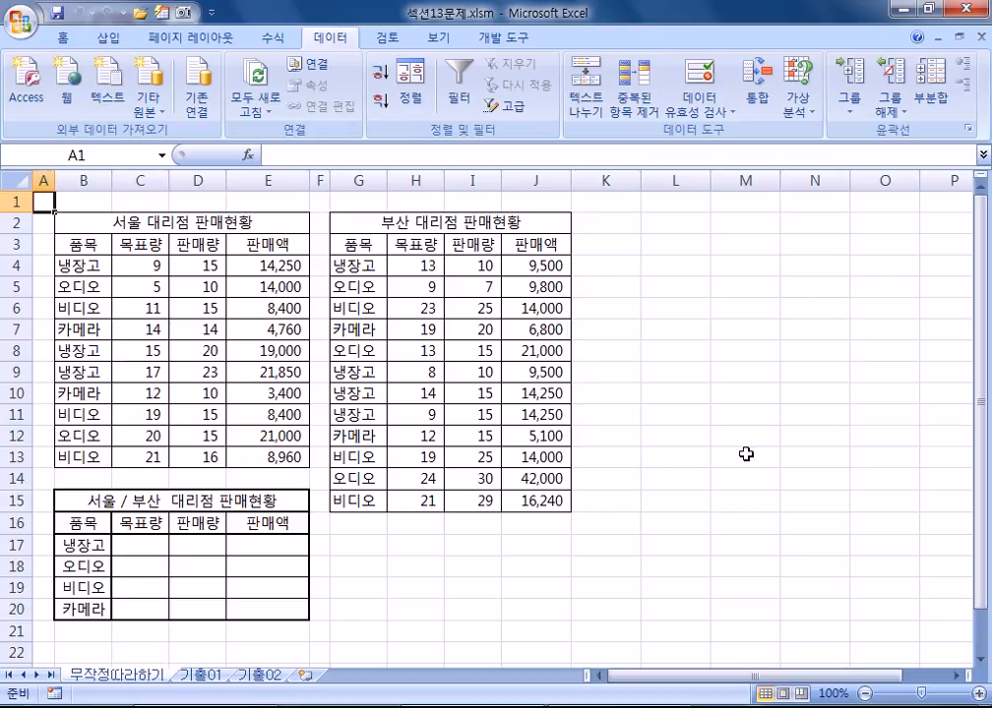
# - Examine the empty summary table B16:E20 and the matching 냉장고 entries in the Seoul and Busan sales tables
pyautogui.scroll(-1, 158, 492)
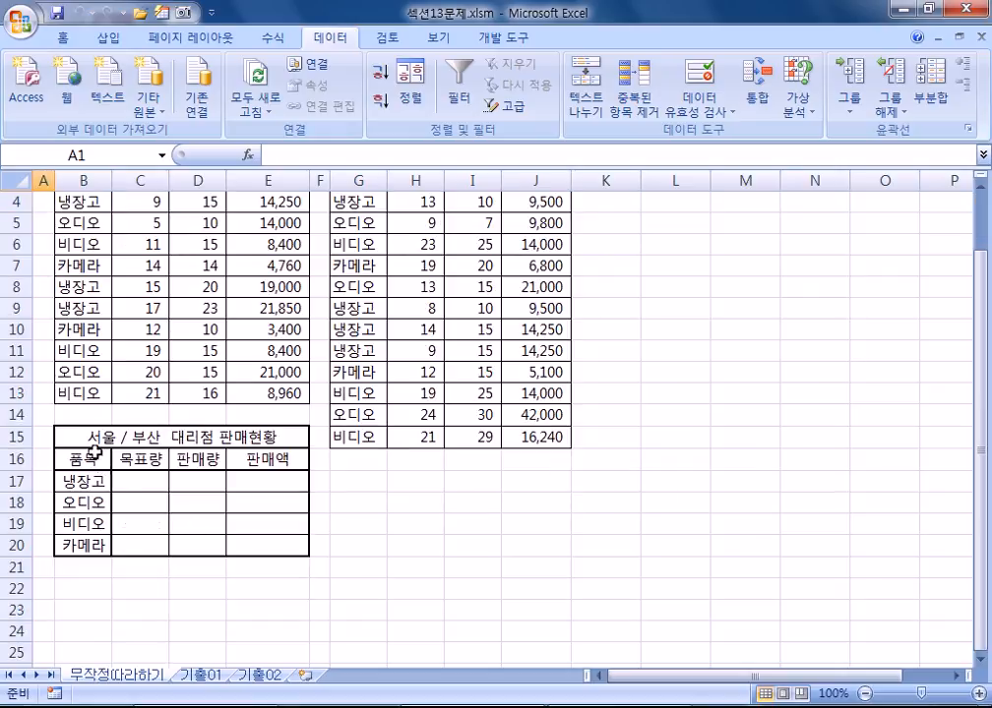
pyautogui.click(83, 458)
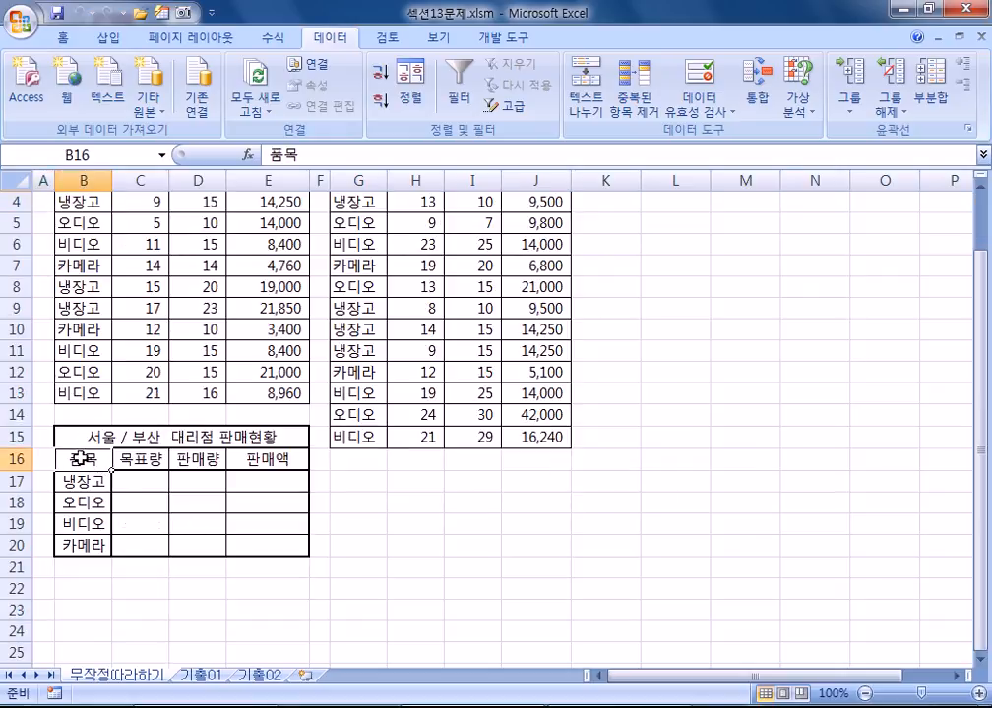
pyautogui.moveTo(83, 459); pyautogui.dragTo(94, 542)
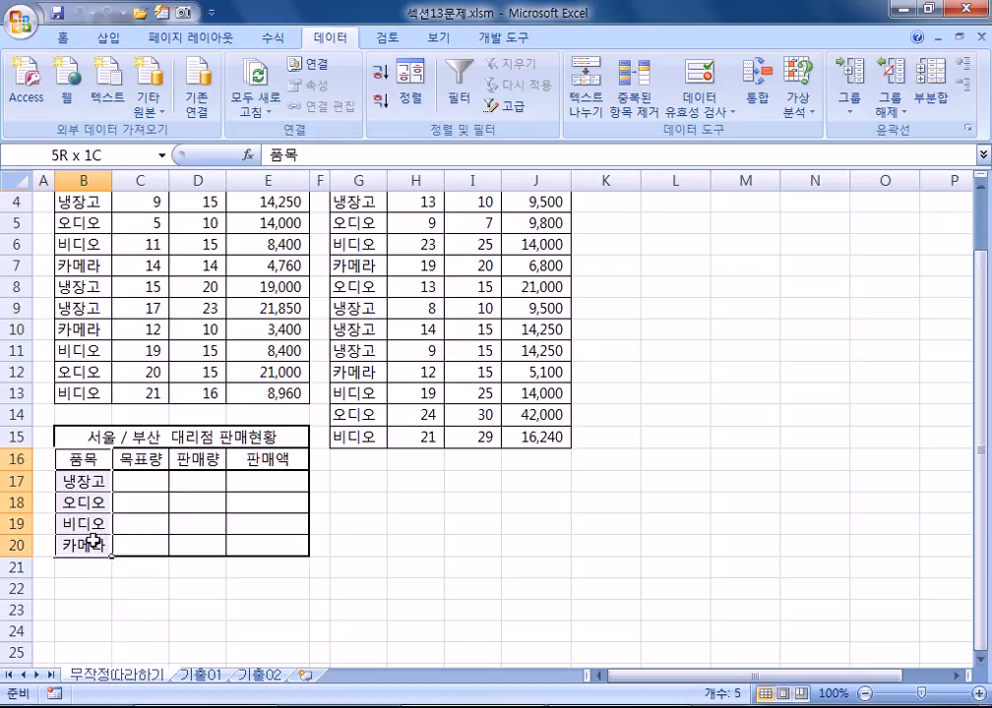
pyautogui.moveTo(93, 540); pyautogui.dragTo(241, 545)
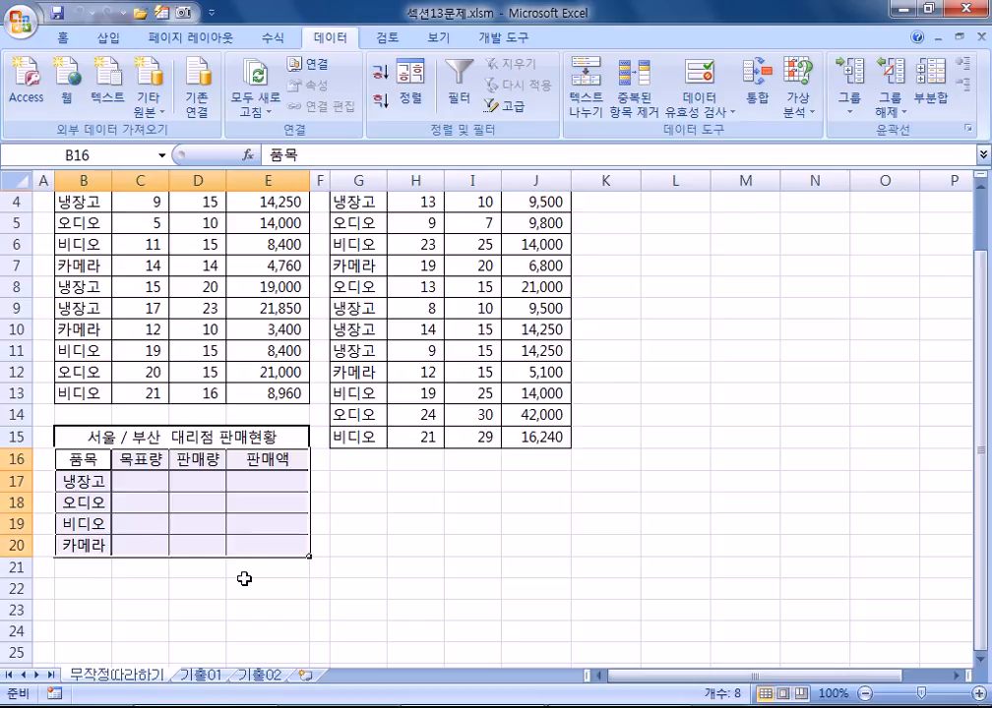
pyautogui.scroll(1, 243, 576)
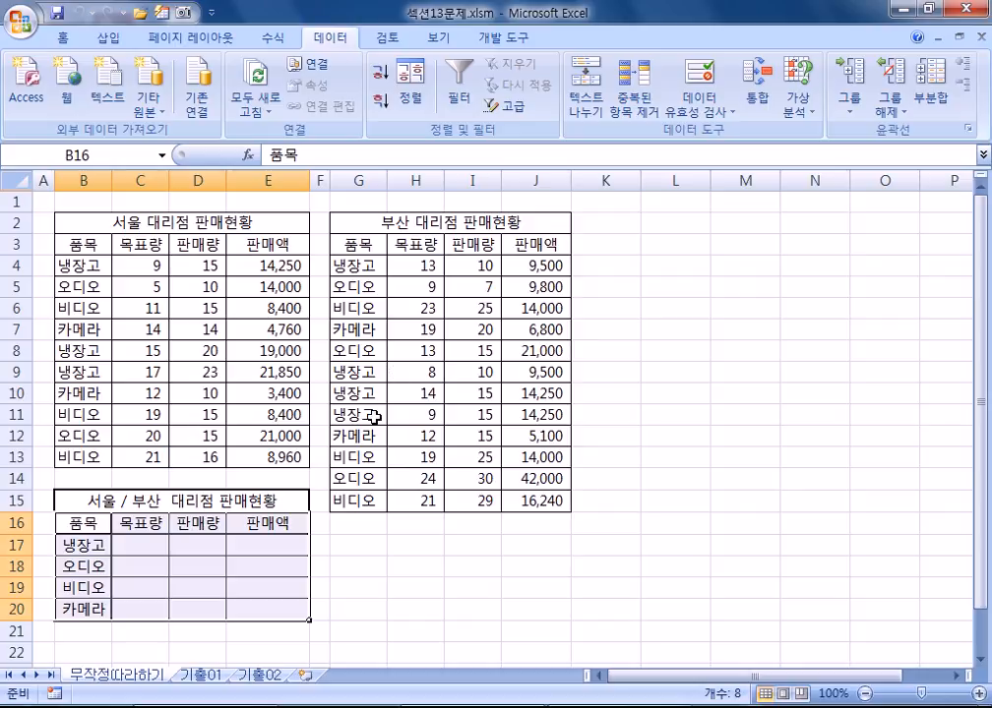
pyautogui.click(79, 266)
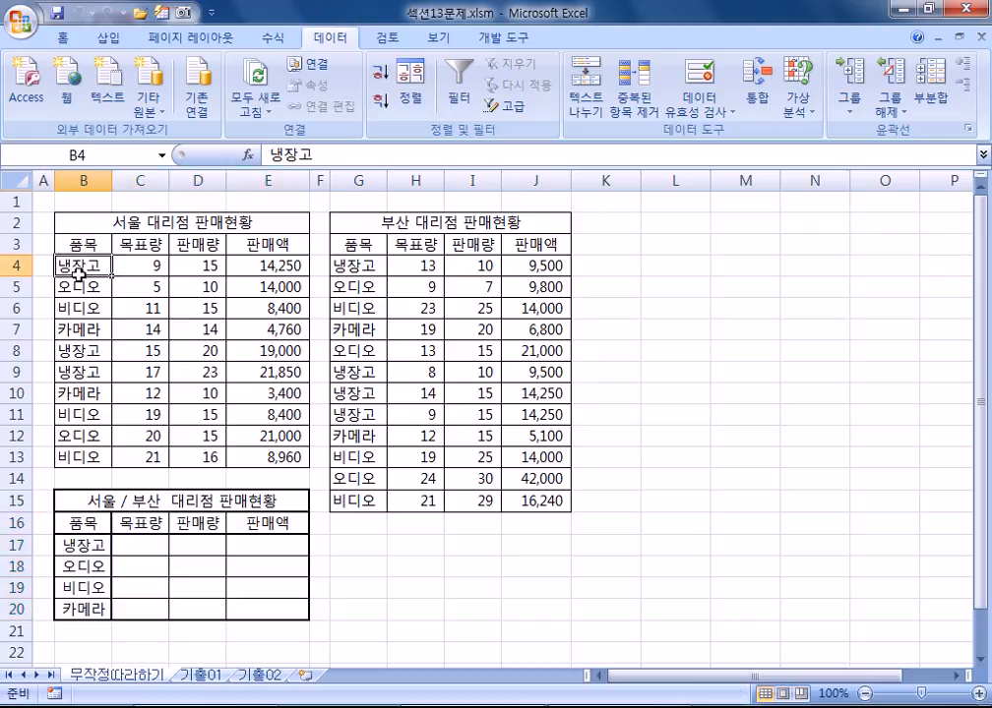
pyautogui.moveTo(77, 350); pyautogui.dragTo(78, 375)
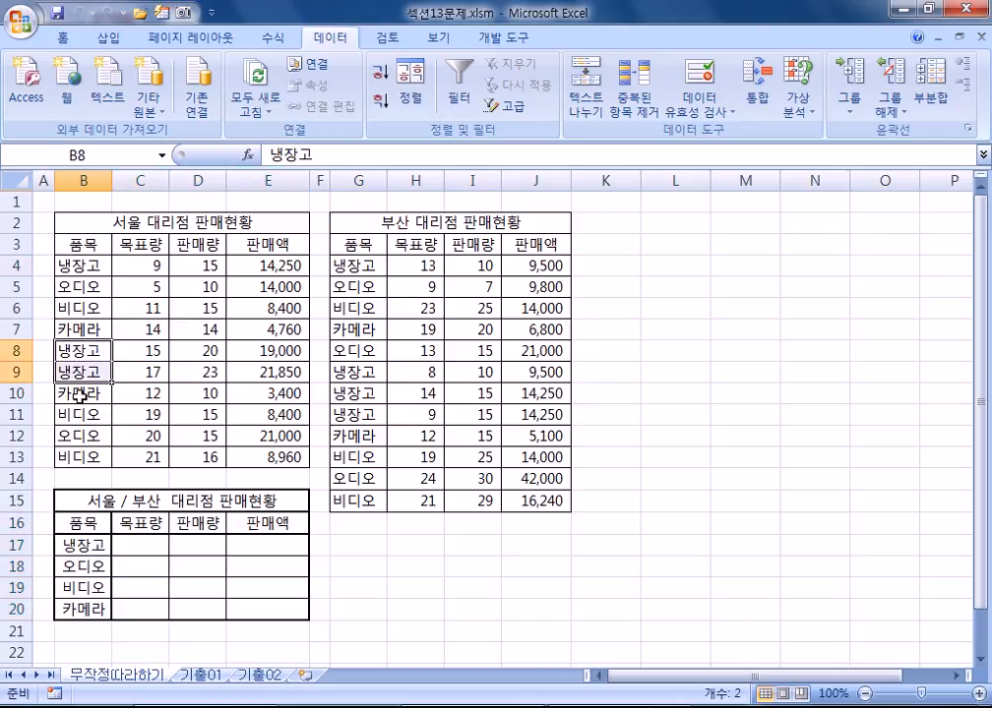
pyautogui.click(349, 267)
pyautogui.moveTo(374, 374); pyautogui.dragTo(379, 418)
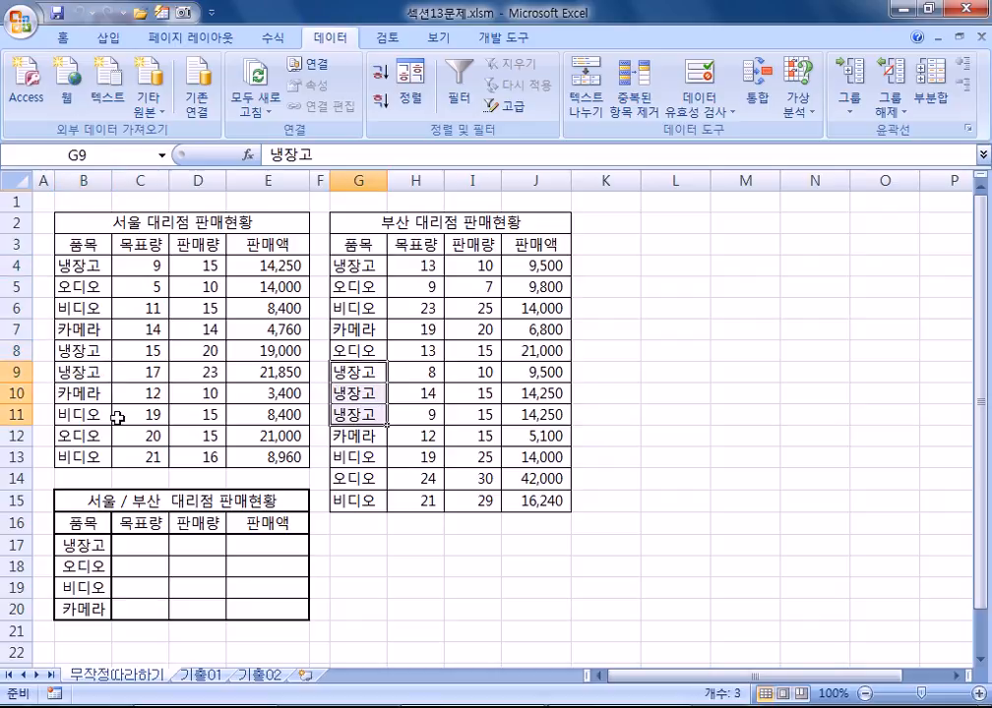
pyautogui.click(76, 266)
pyautogui.click(126, 538)
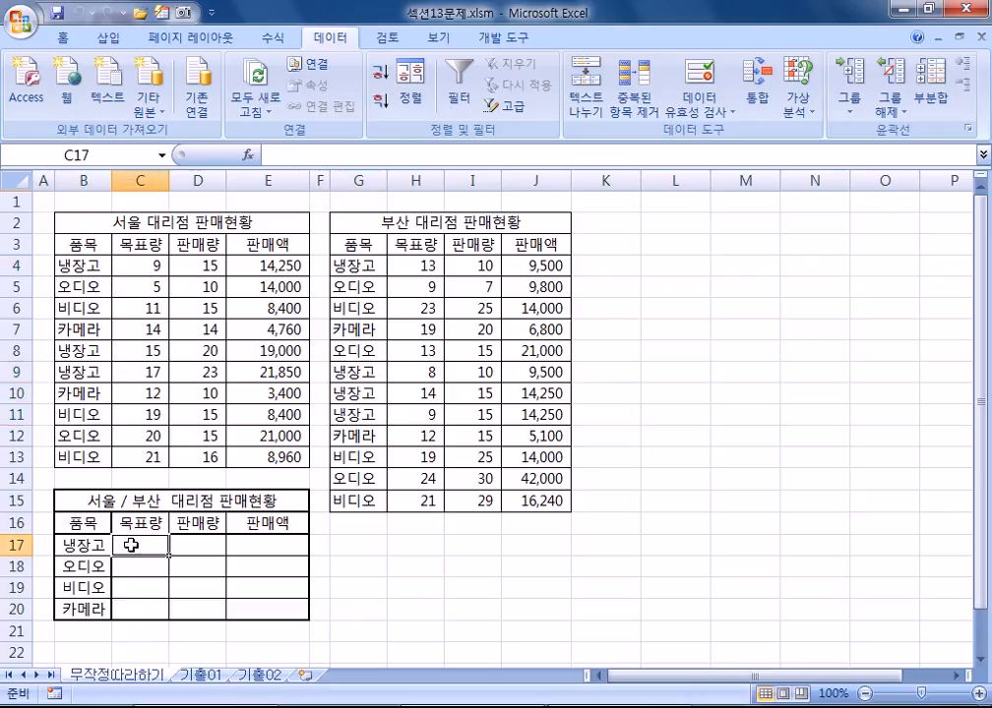
pyautogui.click(143, 268)
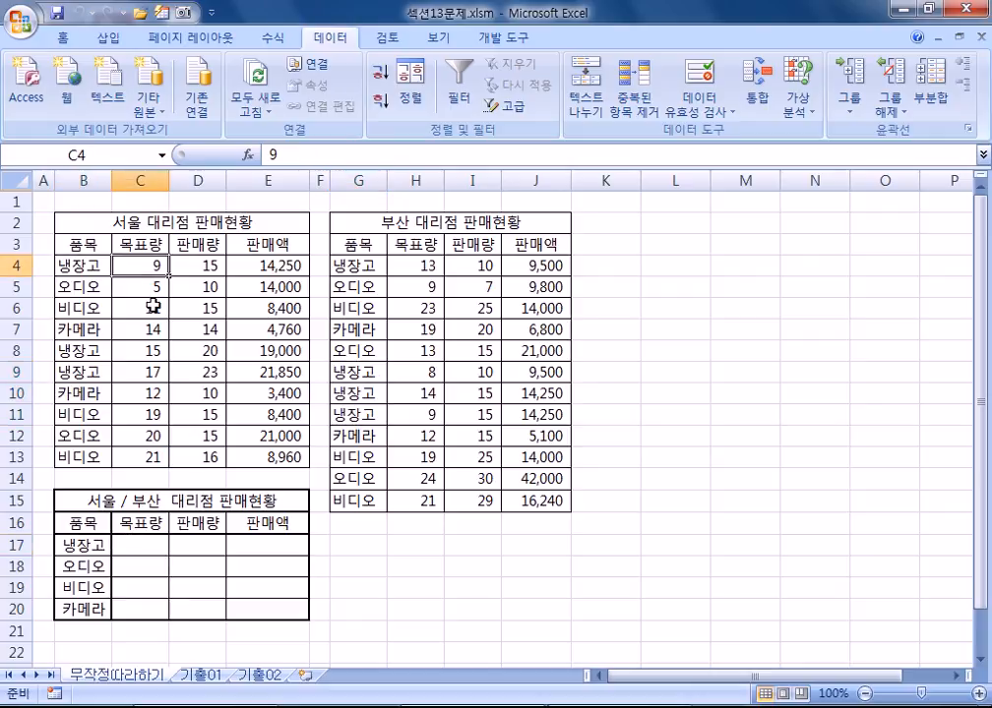
pyautogui.click(215, 549)
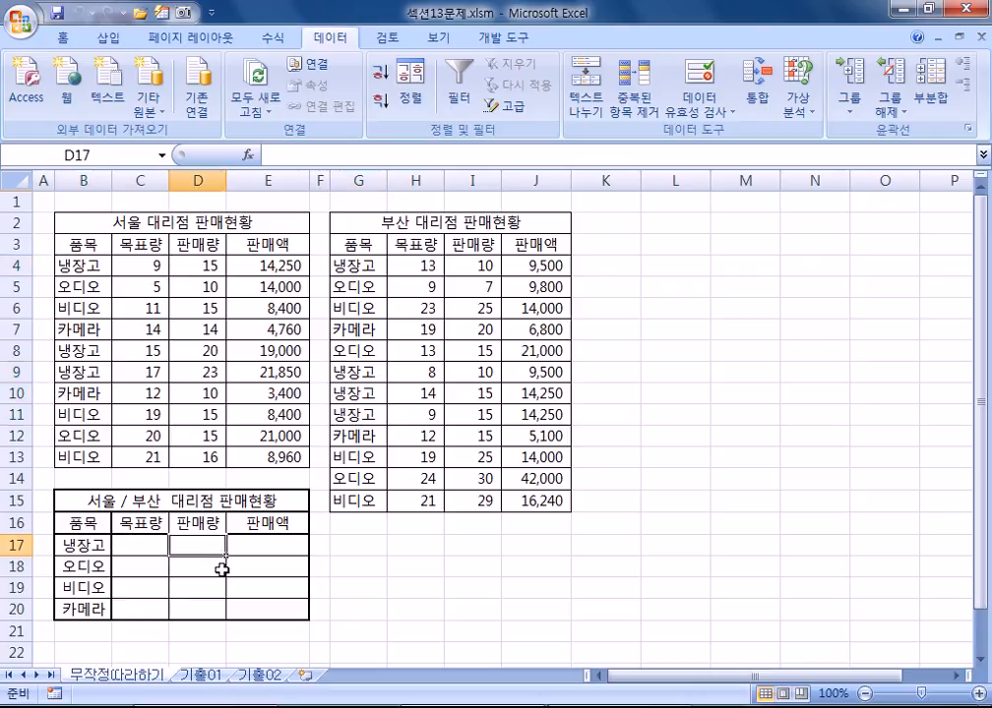
# - Fill the combined summary table range B16:E20 with yellow
pyautogui.moveTo(67, 519); pyautogui.dragTo(252, 603)
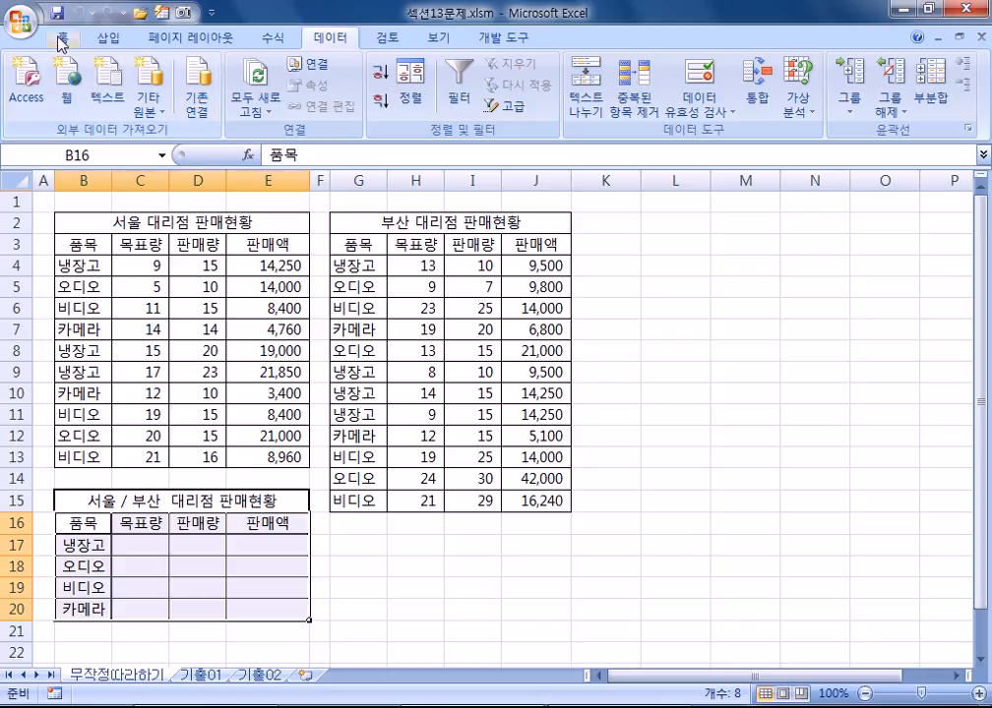
pyautogui.click(77, 43)
pyautogui.click(221, 102)
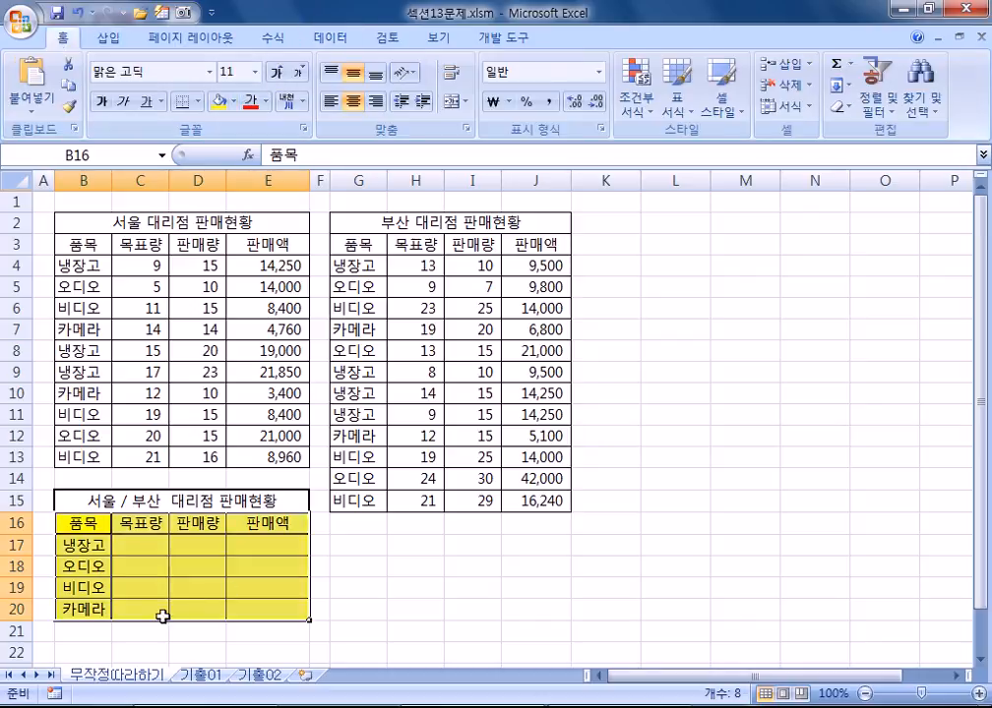
pyautogui.click(71, 502)
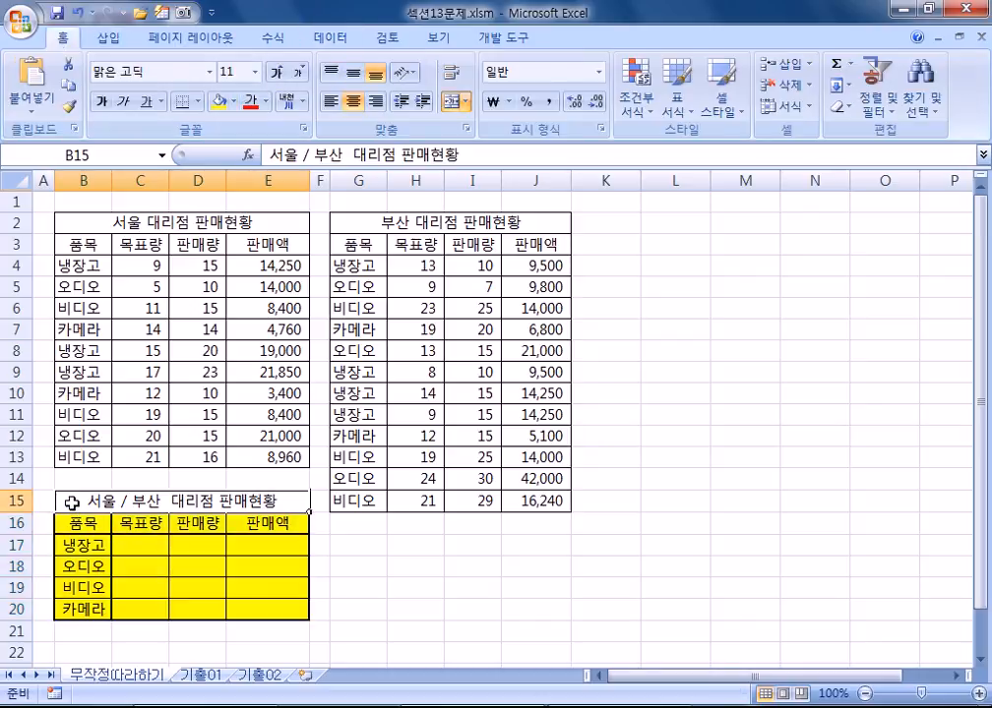
# - Start a Consolidate operation on B16:E20 with 합계 (Sum) as the function
pyautogui.moveTo(66, 524); pyautogui.dragTo(253, 610)
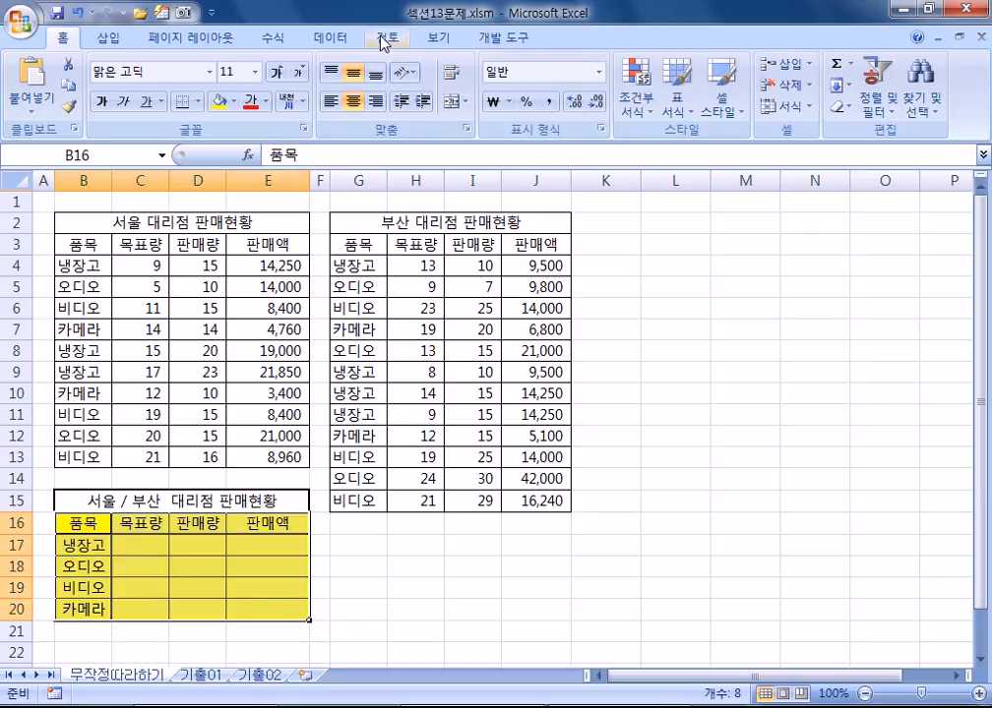
pyautogui.click(342, 39)
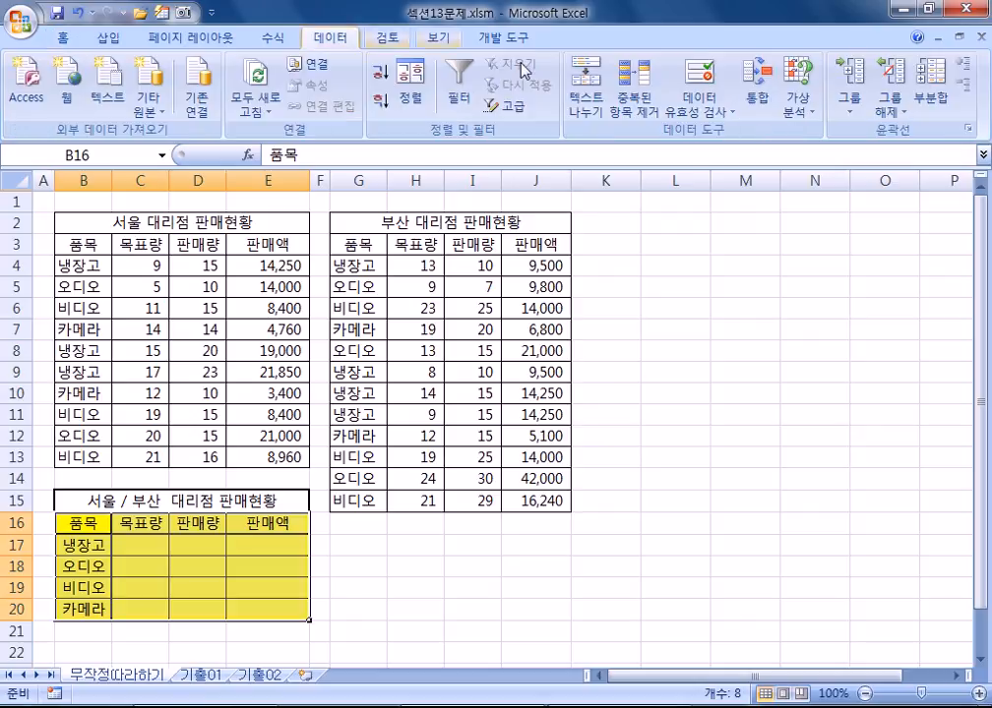
pyautogui.click(759, 99)
pyautogui.moveTo(405, 228); pyautogui.dragTo(503, 229)
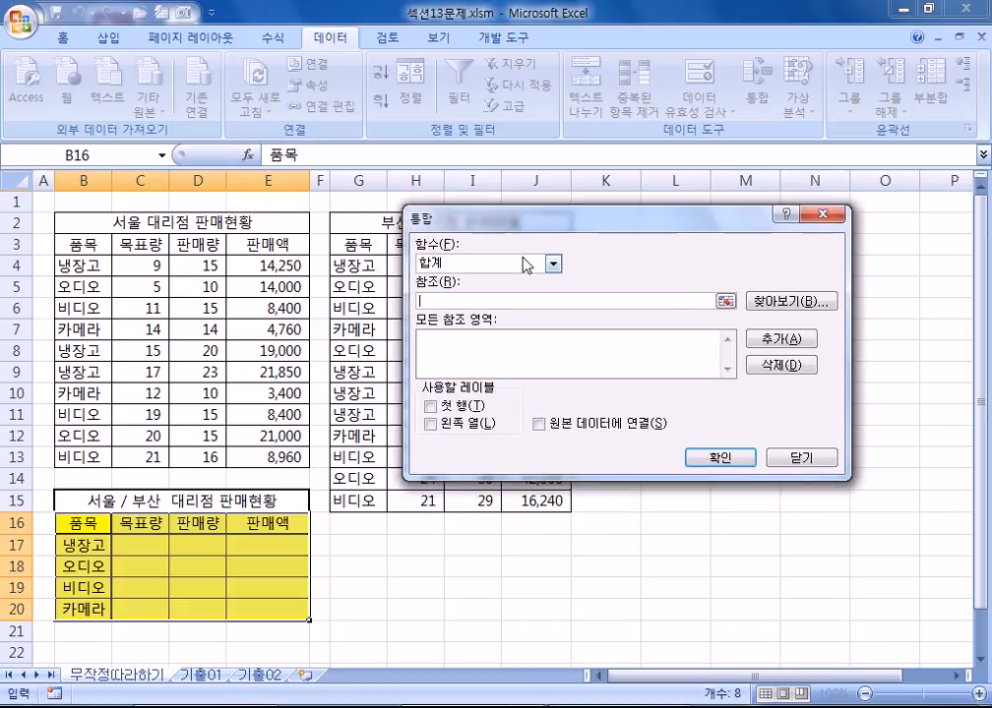
pyautogui.click(553, 263)
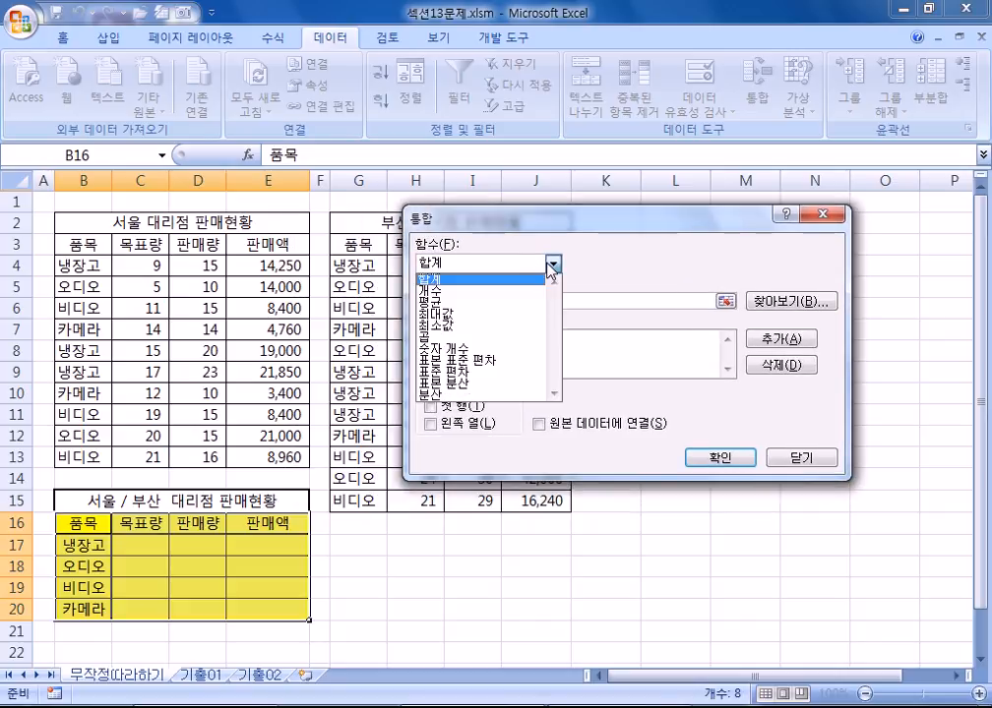
pyautogui.click(553, 266)
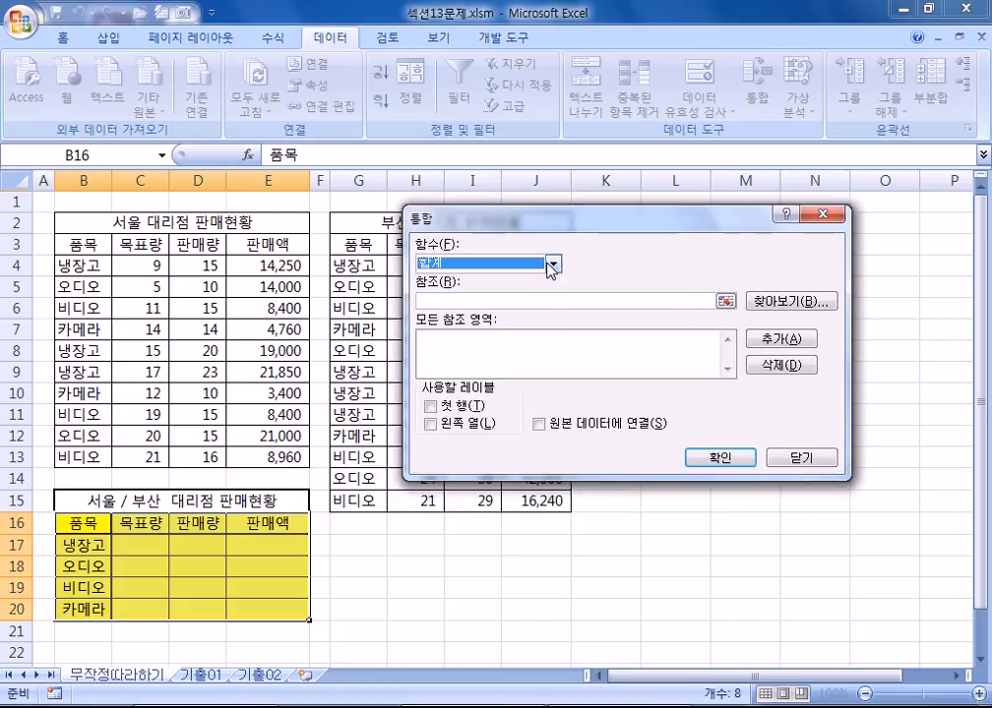
# - Add the Seoul table $B$3:$E$13 and the Busan table $G$3:$J$15 as consolidation references
pyautogui.click(492, 300)
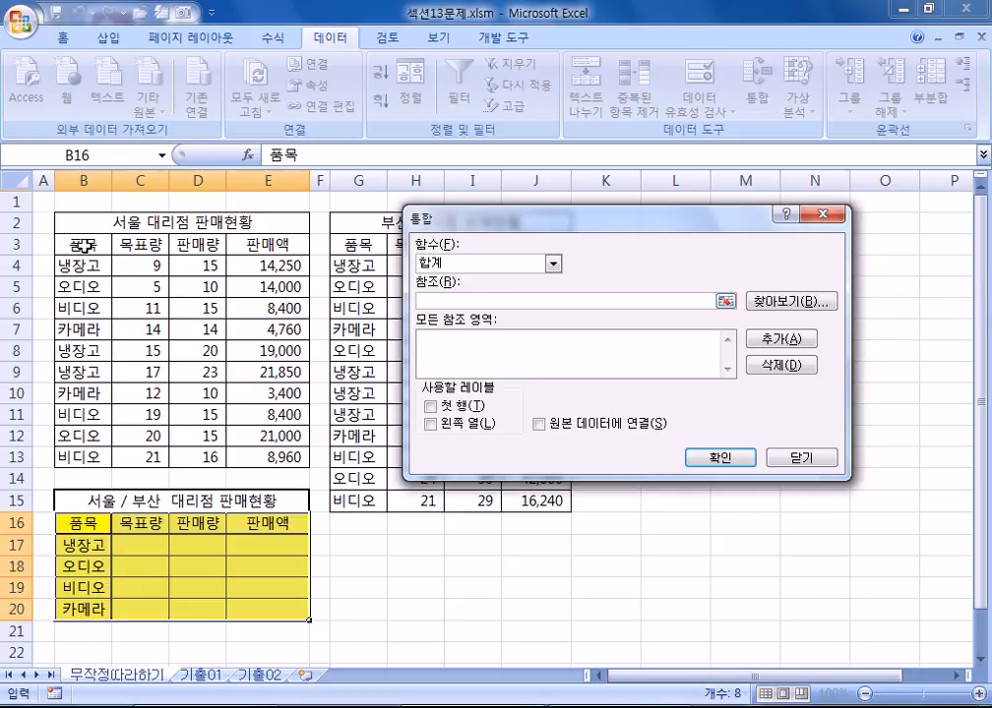
pyautogui.moveTo(82, 220); pyautogui.dragTo(284, 457)
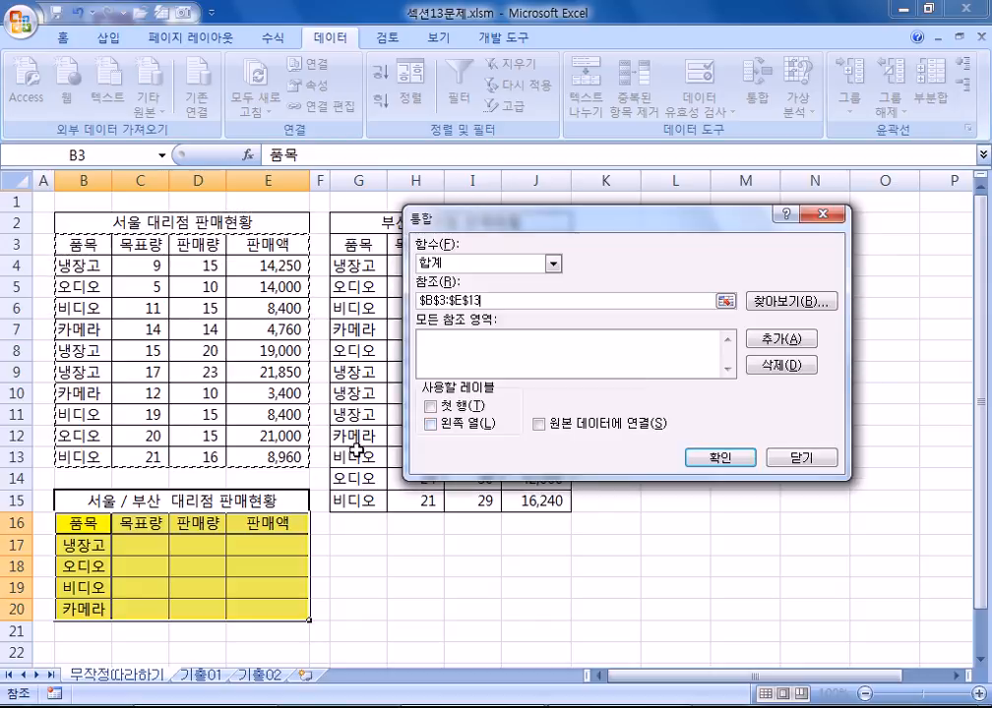
pyautogui.click(781, 340)
pyautogui.moveTo(515, 218); pyautogui.dragTo(711, 194)
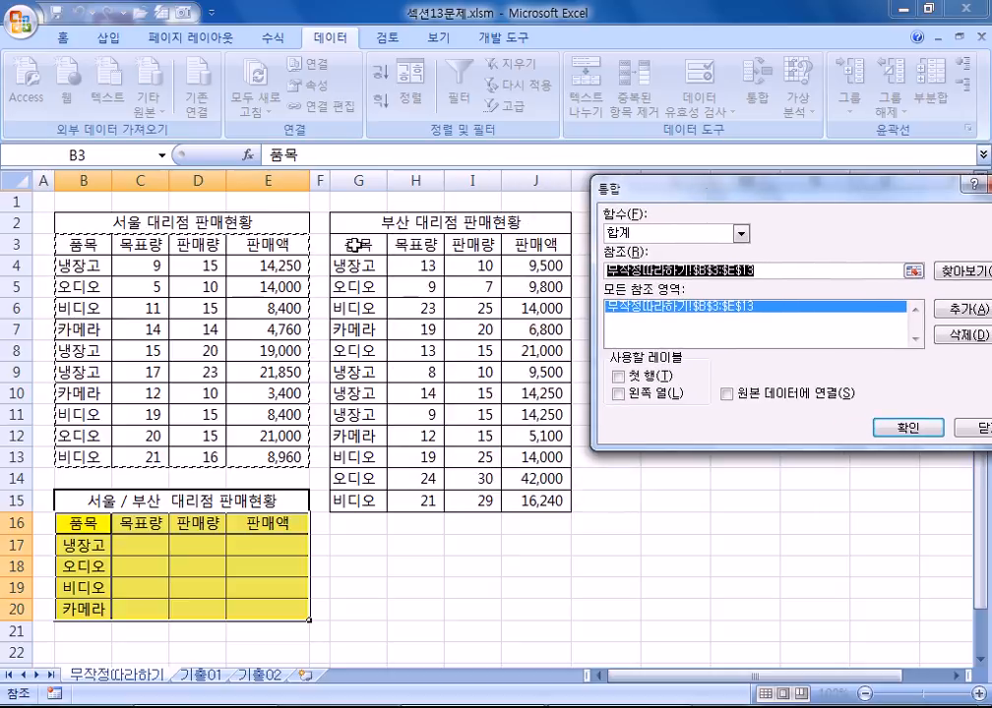
pyautogui.moveTo(352, 244); pyautogui.dragTo(515, 499)
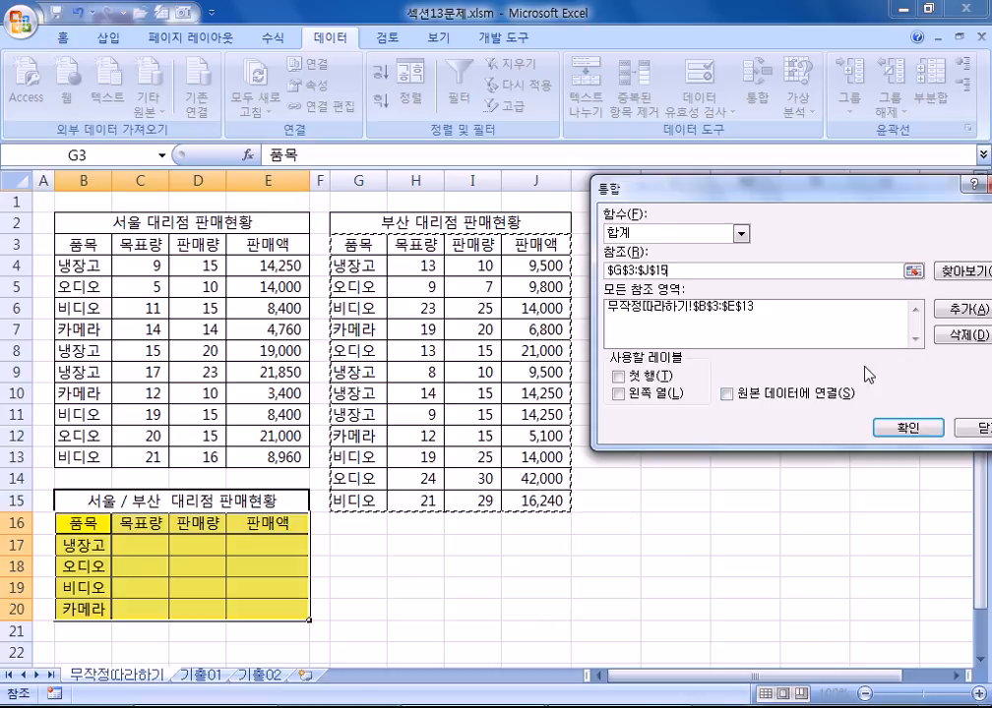
pyautogui.click(958, 308)
pyautogui.moveTo(756, 191); pyautogui.dragTo(741, 175)
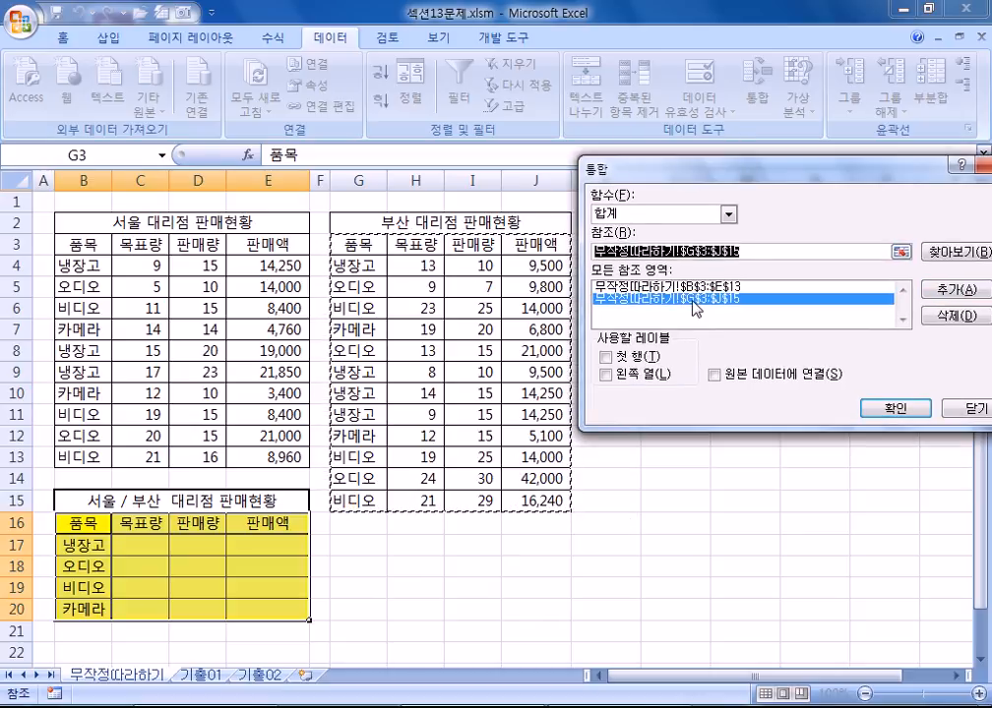
# - Use the top row (첫 행) and left column (왼쪽 열) as labels and run the consolidation
pyautogui.click(605, 358)
pyautogui.click(606, 375)
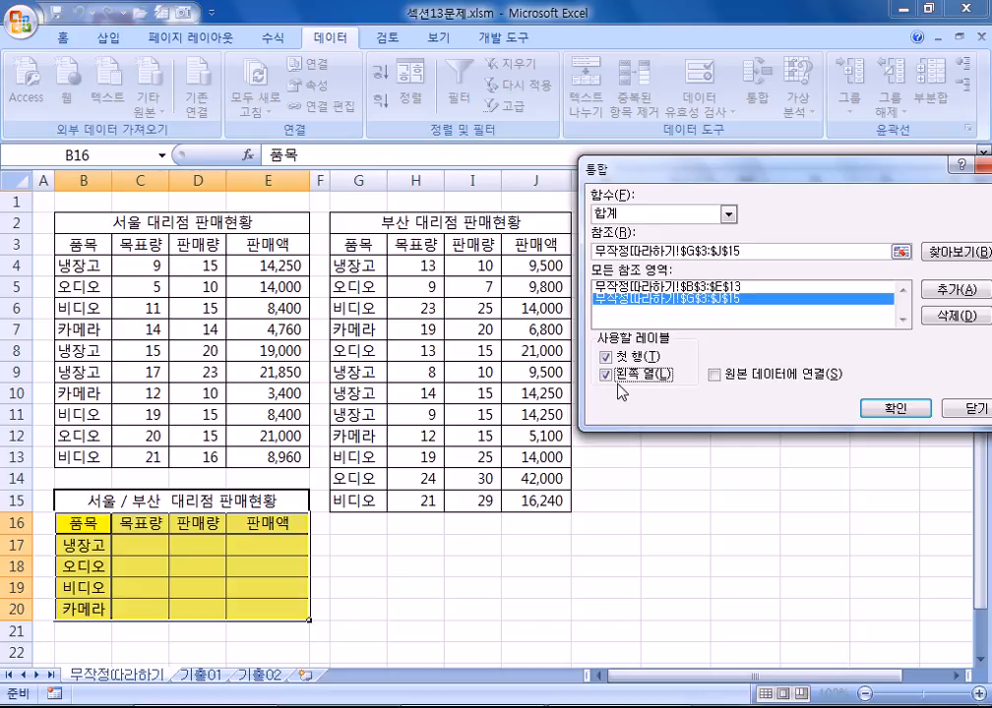
pyautogui.click(648, 360)
pyautogui.click(898, 409)
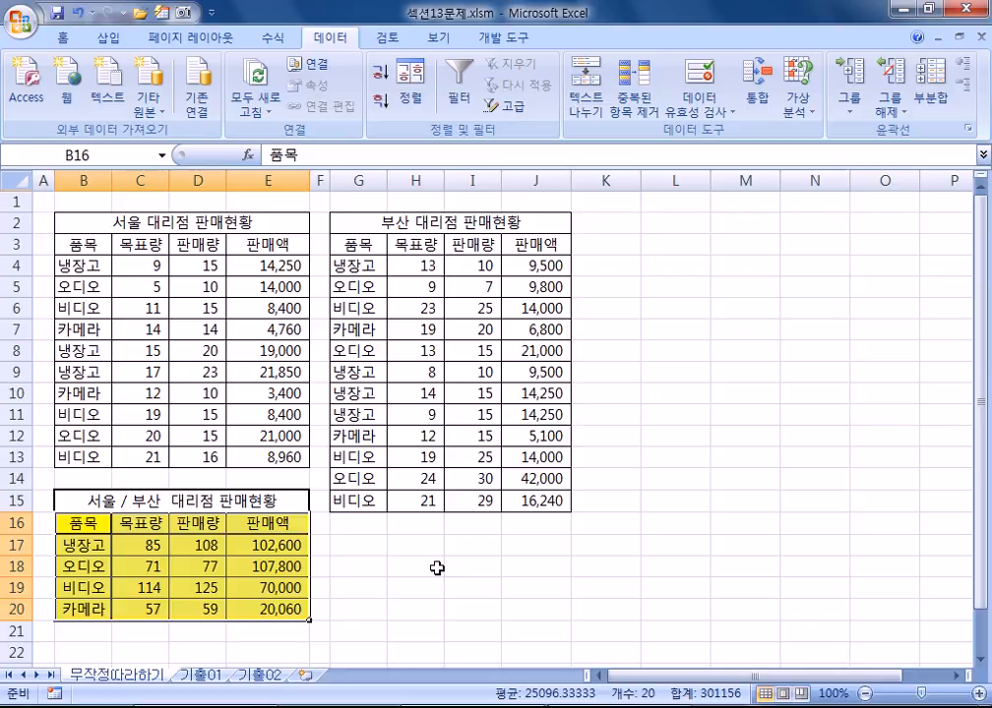
# - Clear the consolidated figures from C17:E20 of the summary table
pyautogui.moveTo(138, 546); pyautogui.dragTo(242, 603)
pyautogui.press('Delete')
# - Reopen Consolidate for B16:E20, remove both existing references, and turn off the 첫 행 and 왼쪽 열 label options
pyautogui.moveTo(79, 523); pyautogui.dragTo(258, 600)
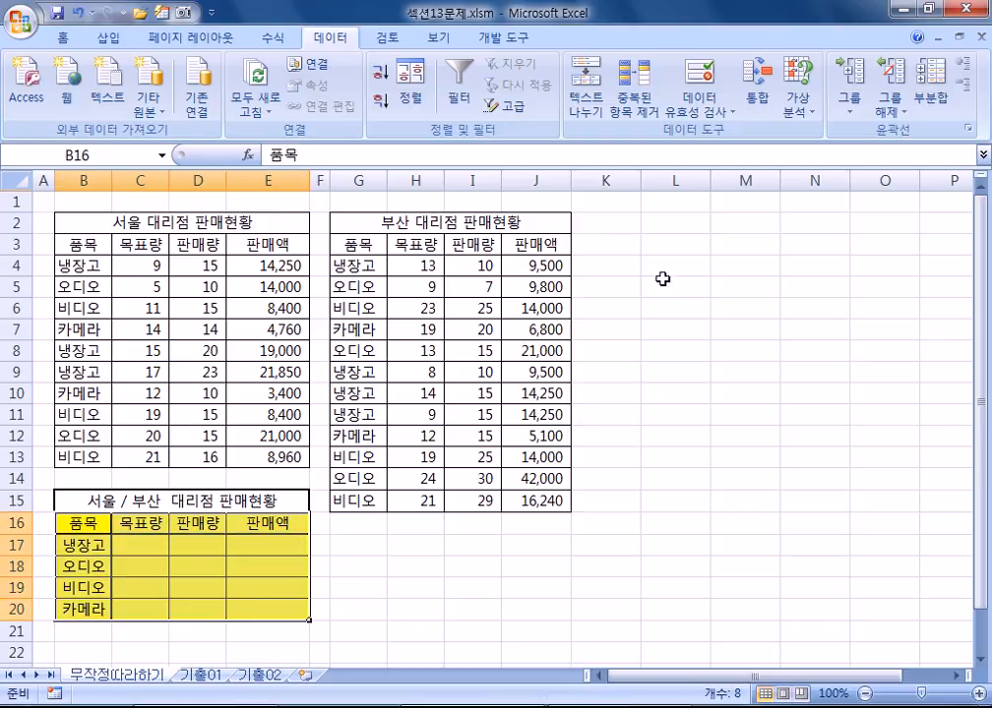
pyautogui.click(757, 99)
pyautogui.click(728, 300)
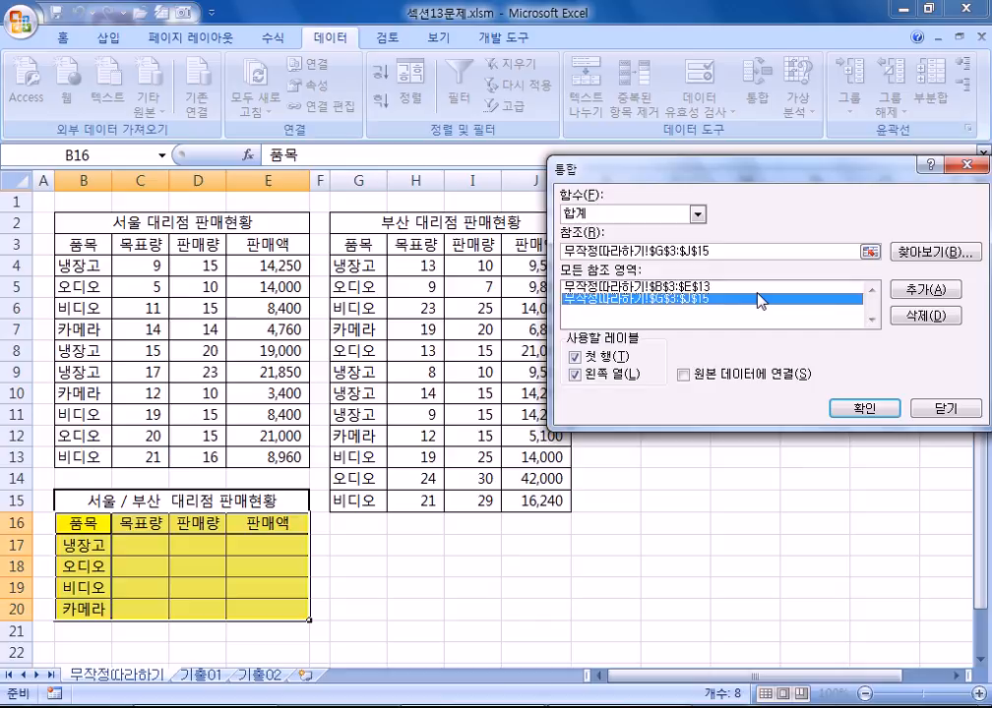
pyautogui.click(917, 316)
pyautogui.click(686, 289)
pyautogui.click(915, 316)
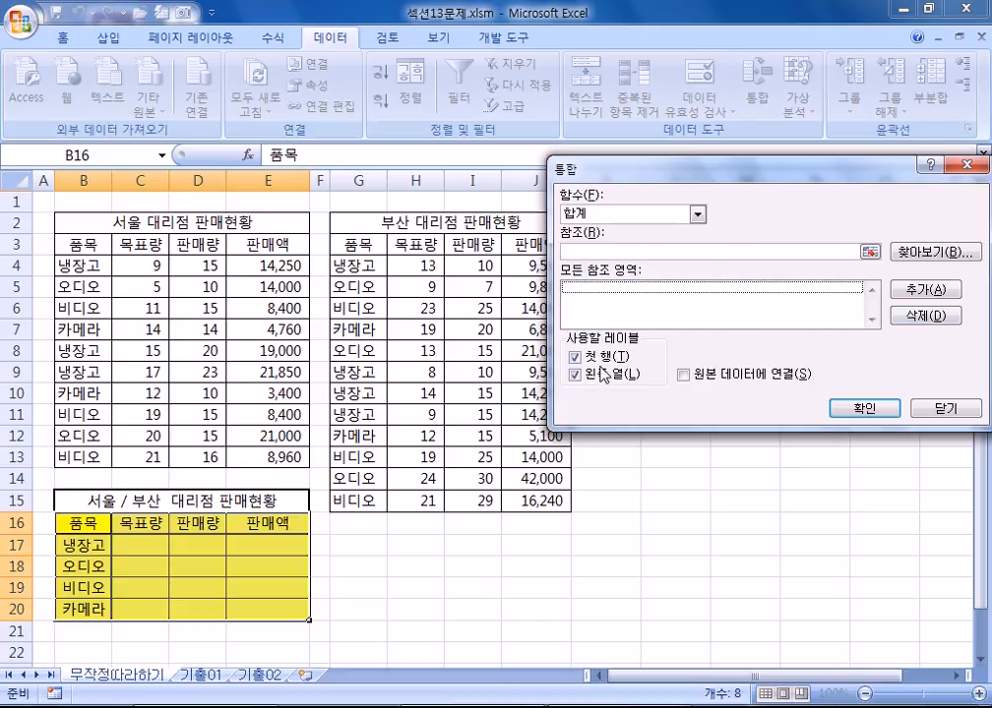
pyautogui.click(607, 375)
pyautogui.click(608, 358)
# - Add the Seoul range $B$3:$E$13 and the Busan range $G$3:$J$15 to the list of consolidation references
pyautogui.click(611, 251)
pyautogui.moveTo(74, 244); pyautogui.dragTo(249, 455)
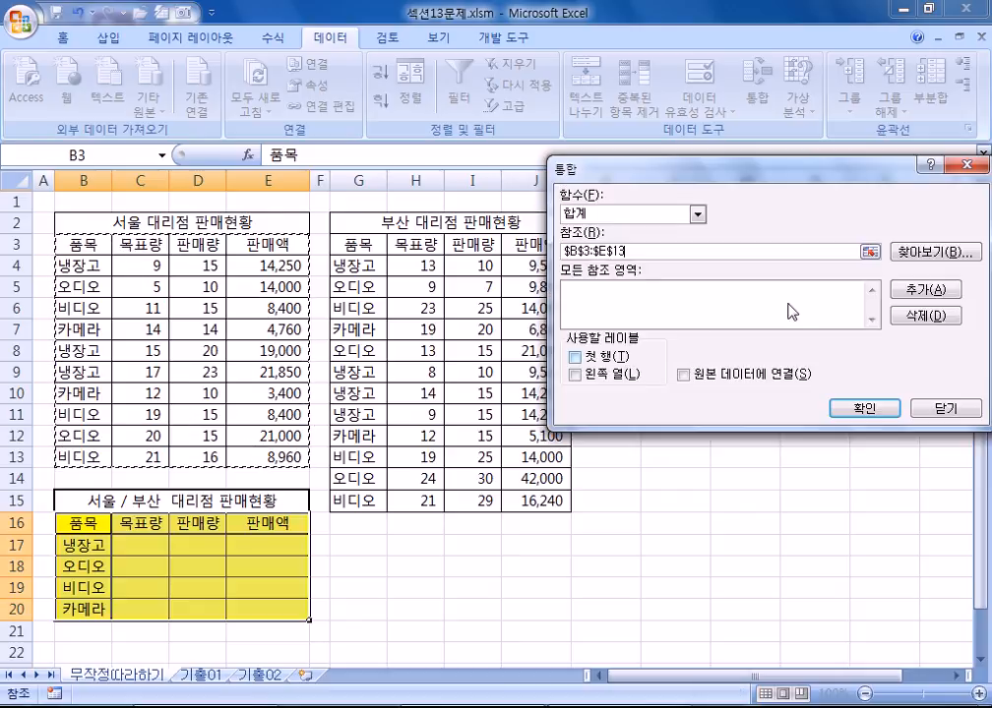
pyautogui.click(916, 293)
pyautogui.moveTo(343, 252); pyautogui.dragTo(515, 500)
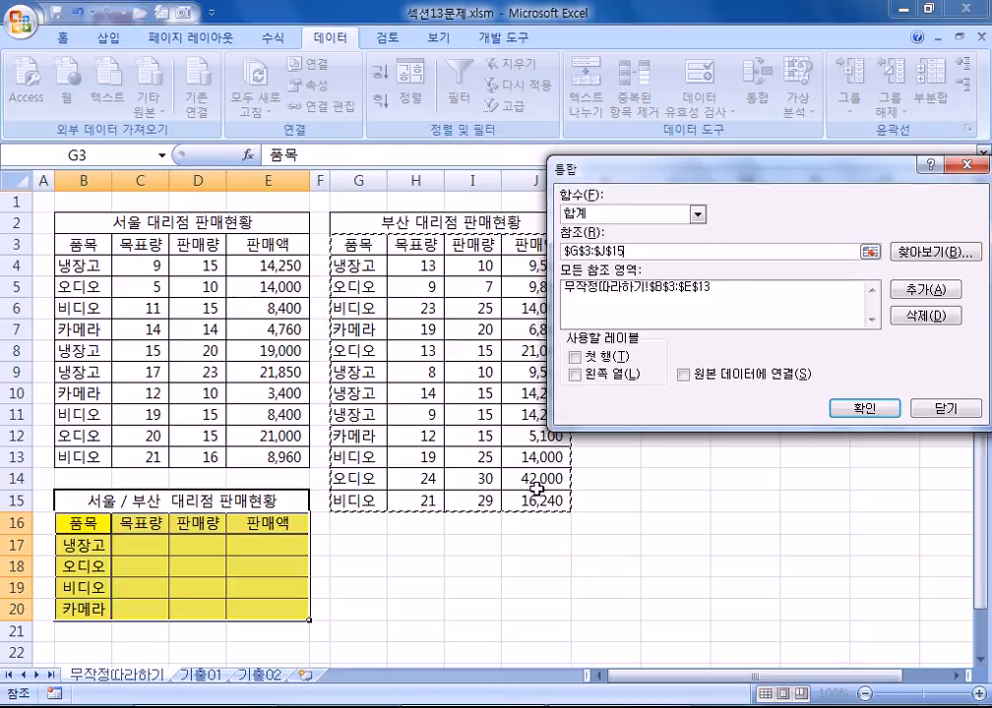
pyautogui.click(925, 289)
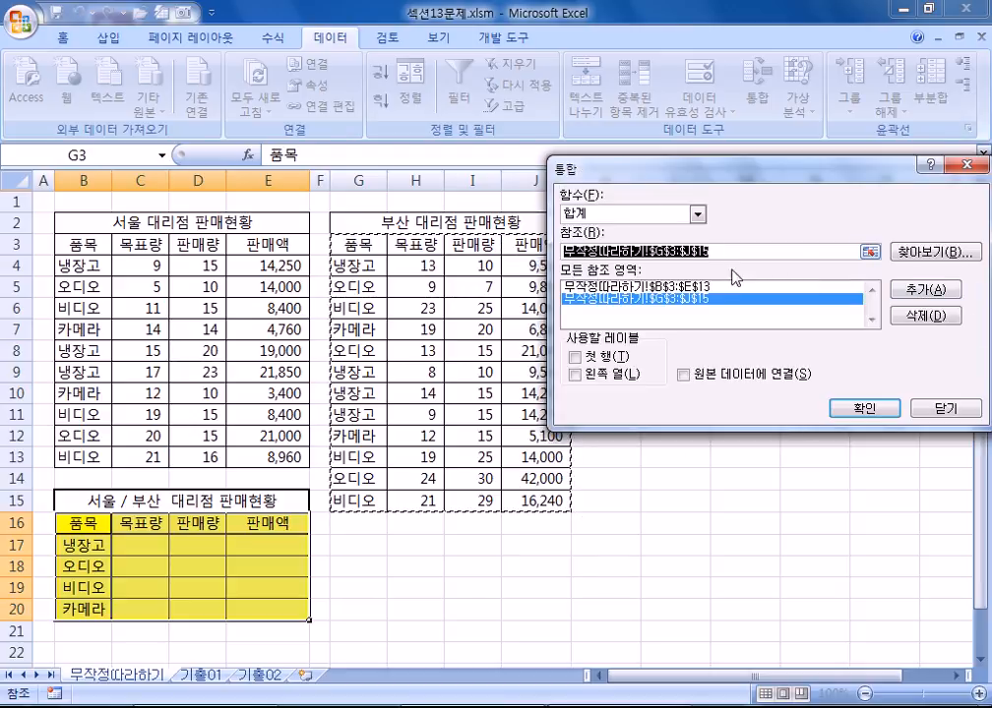
# - Enable the 첫 행 and 왼쪽 열 labels and consolidate the totals into B16:E20
pyautogui.click(576, 358)
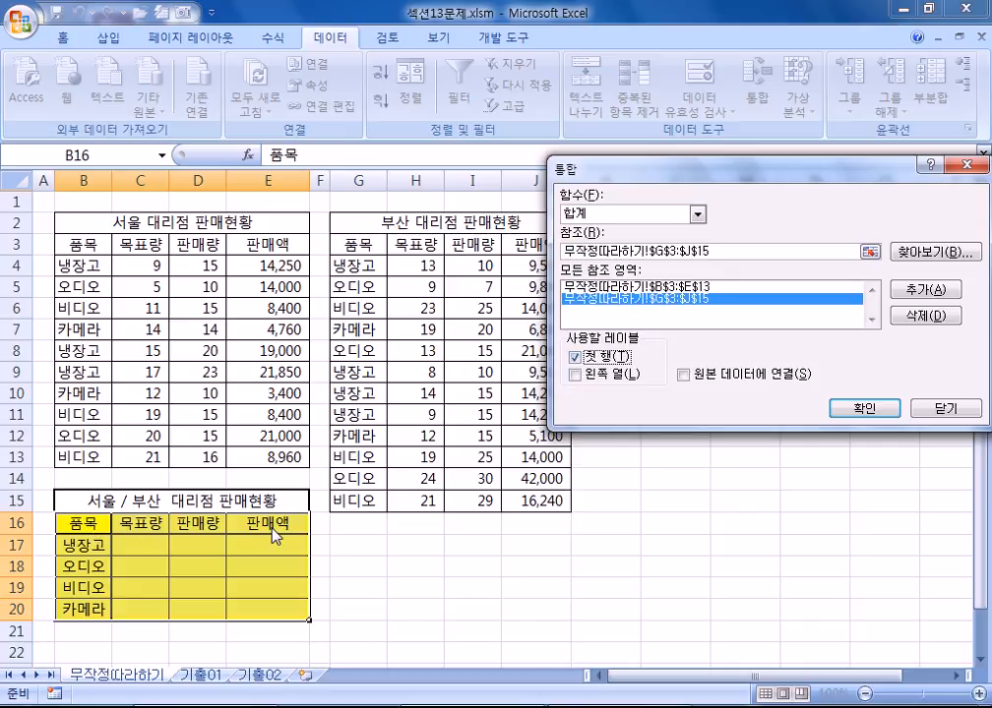
pyautogui.click(620, 375)
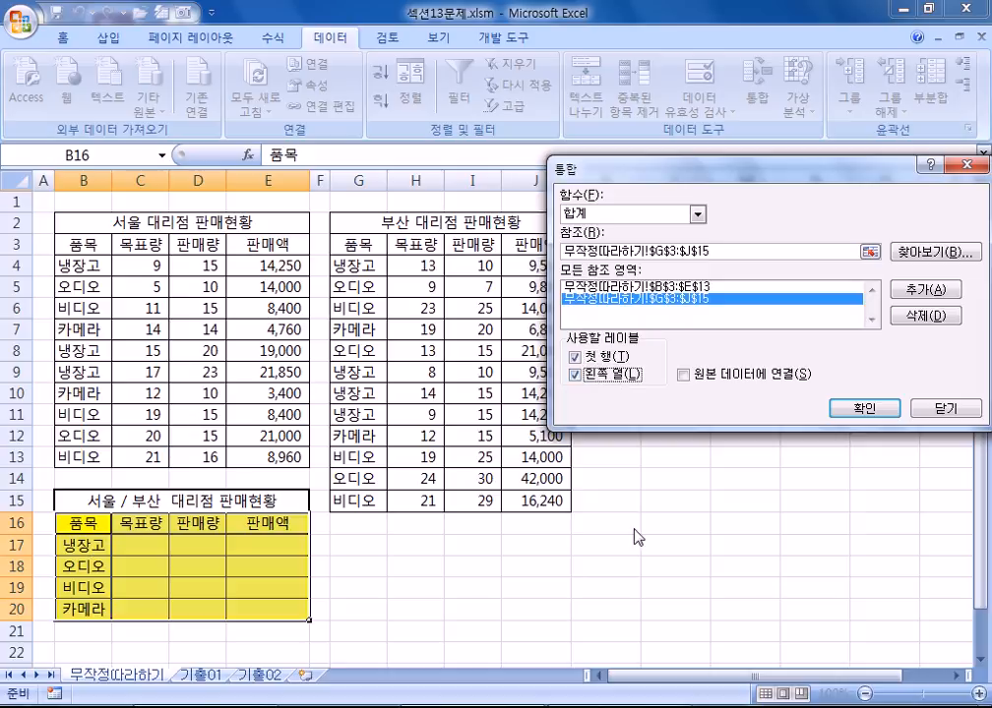
pyautogui.click(852, 409)
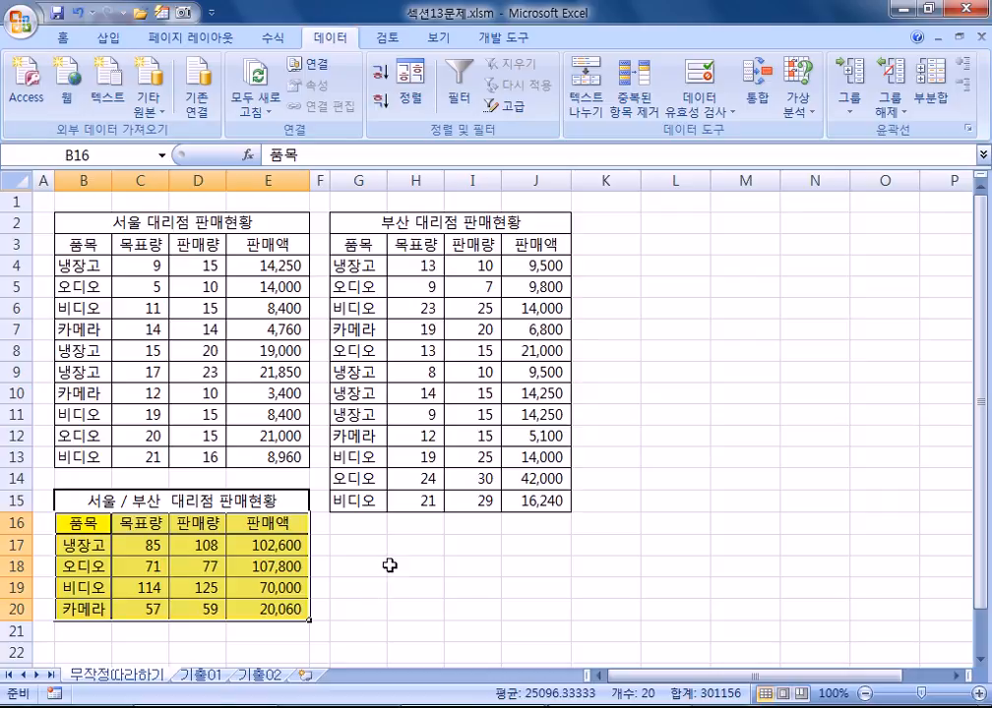
# - On sheet 기출01, open Consolidate for the average arrivals table I4:J9 and set the function to 평균
pyautogui.click(390, 566)
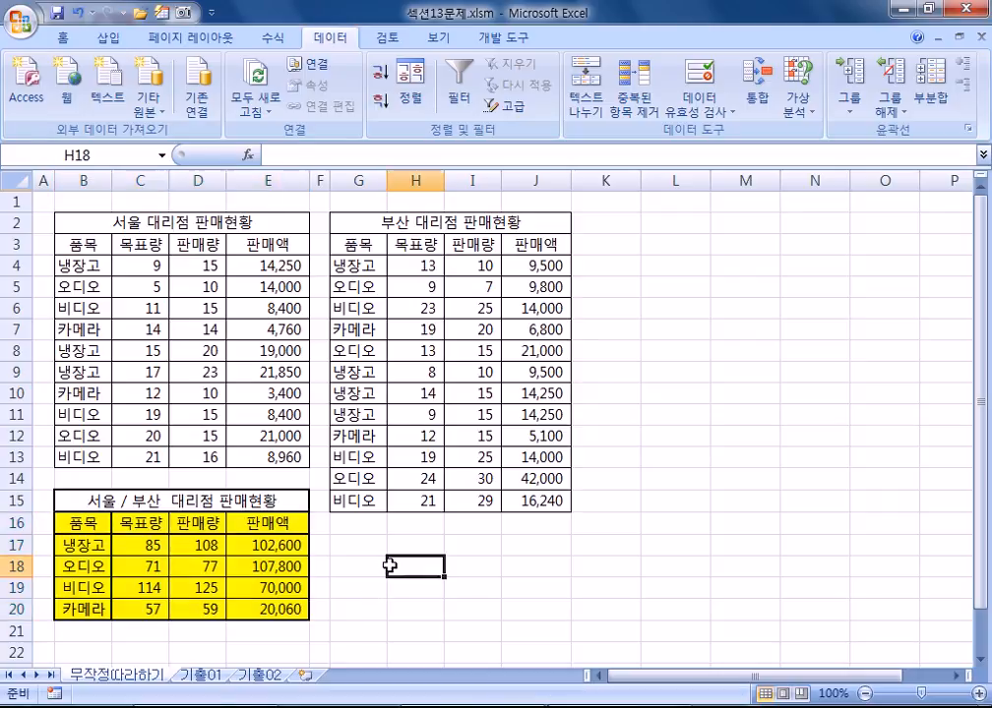
pyautogui.click(202, 676)
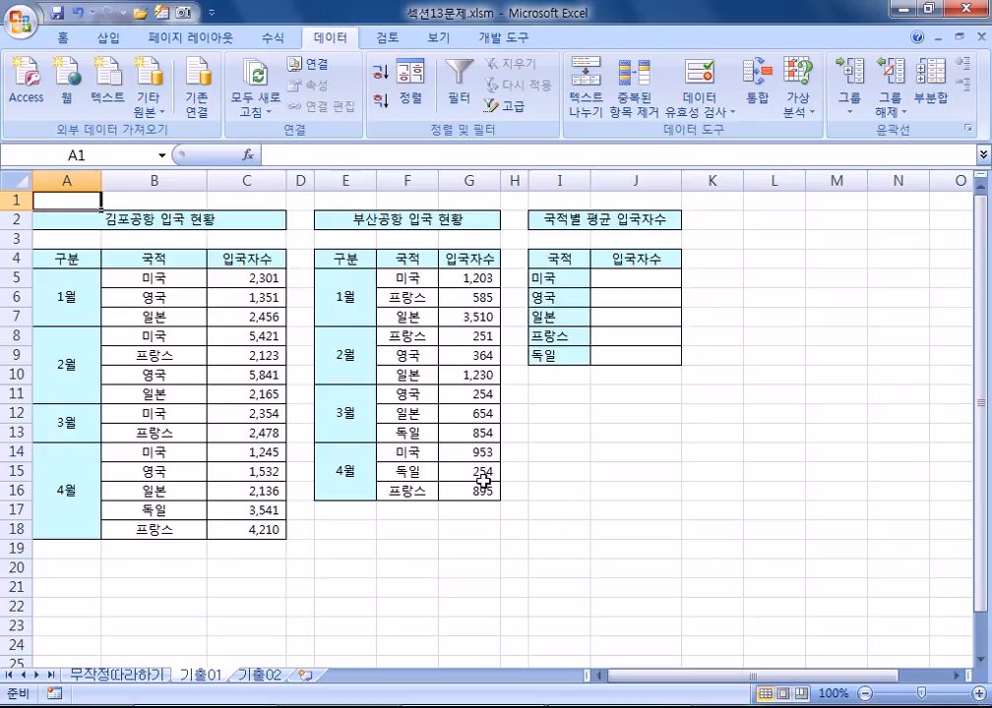
pyautogui.moveTo(150, 257); pyautogui.dragTo(269, 510)
pyautogui.moveTo(66, 258); pyautogui.dragTo(273, 527)
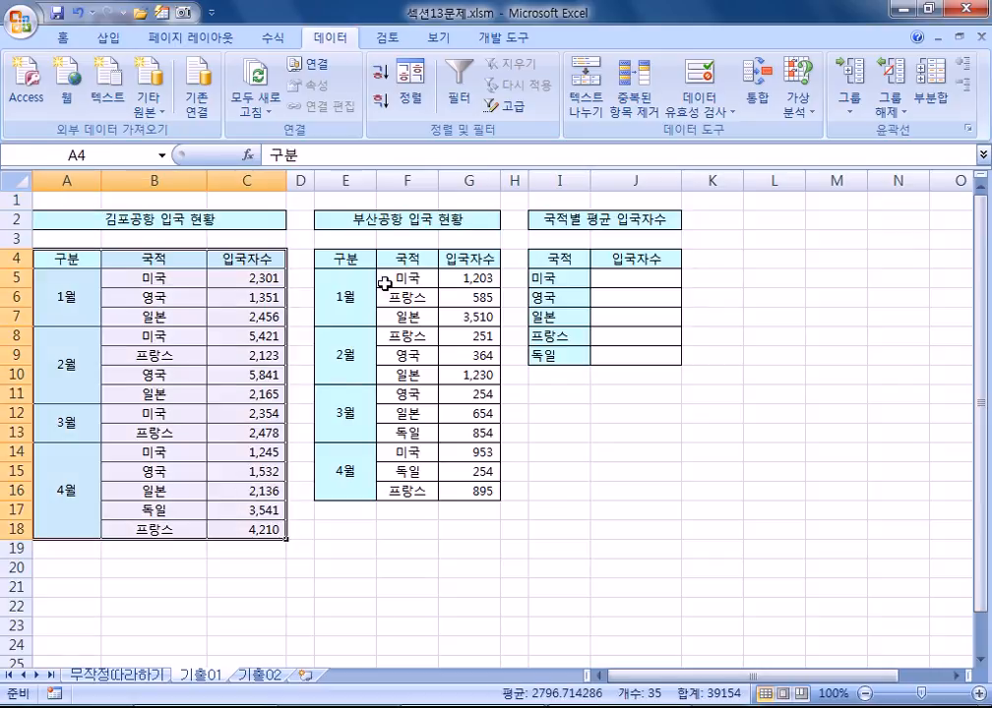
pyautogui.moveTo(362, 266); pyautogui.dragTo(467, 485)
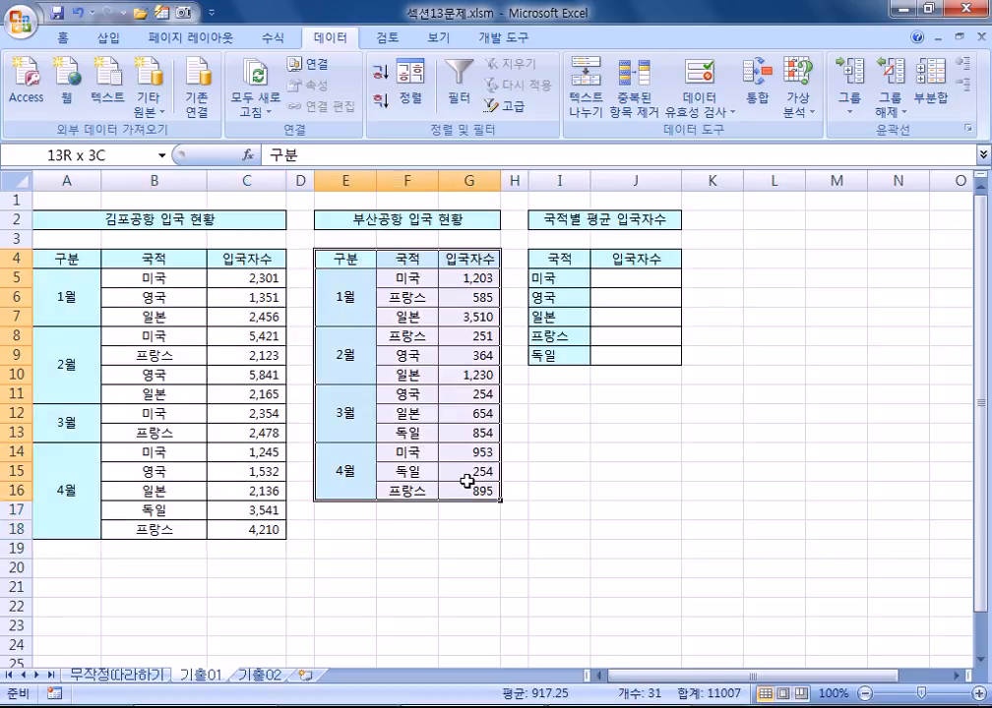
pyautogui.moveTo(566, 260); pyautogui.dragTo(614, 360)
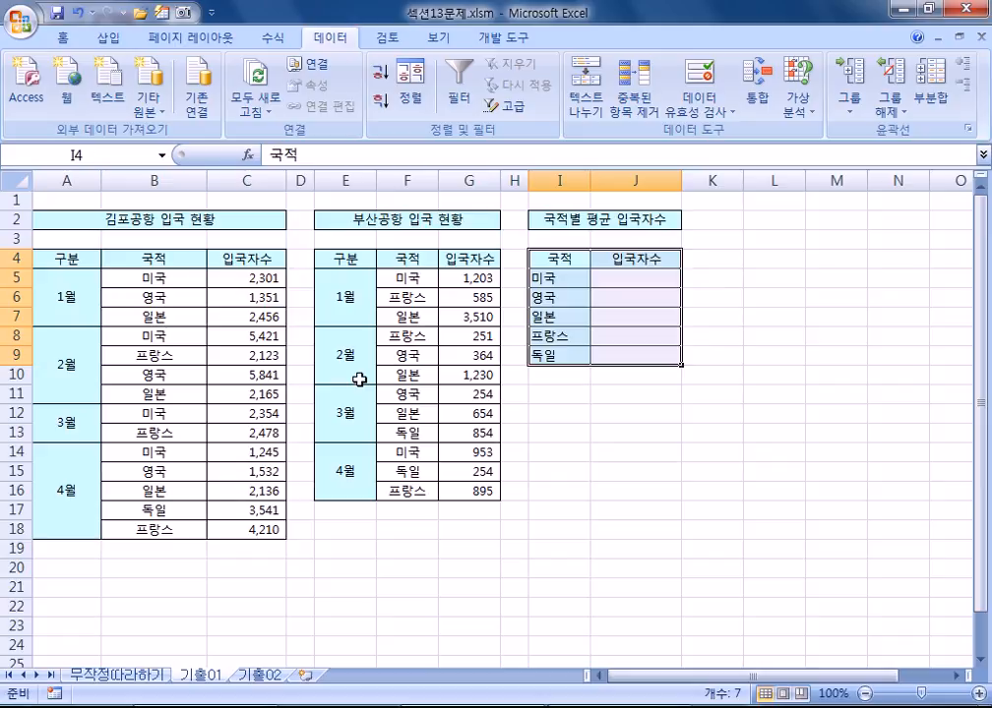
pyautogui.moveTo(568, 258); pyautogui.dragTo(630, 350)
pyautogui.click(757, 103)
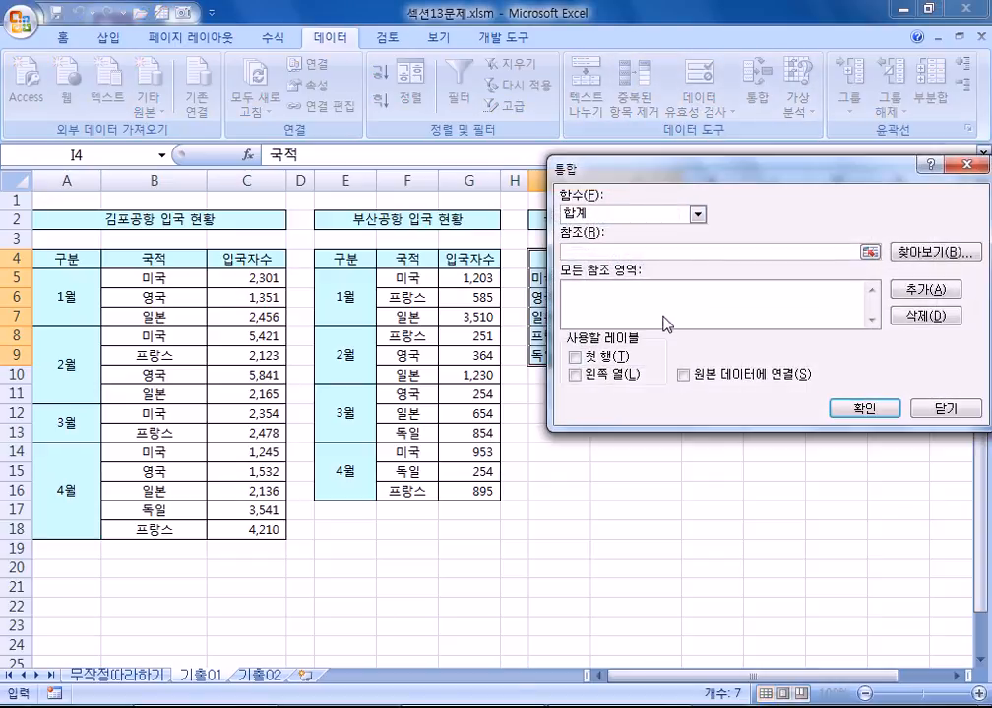
pyautogui.click(629, 214)
pyautogui.click(600, 256)
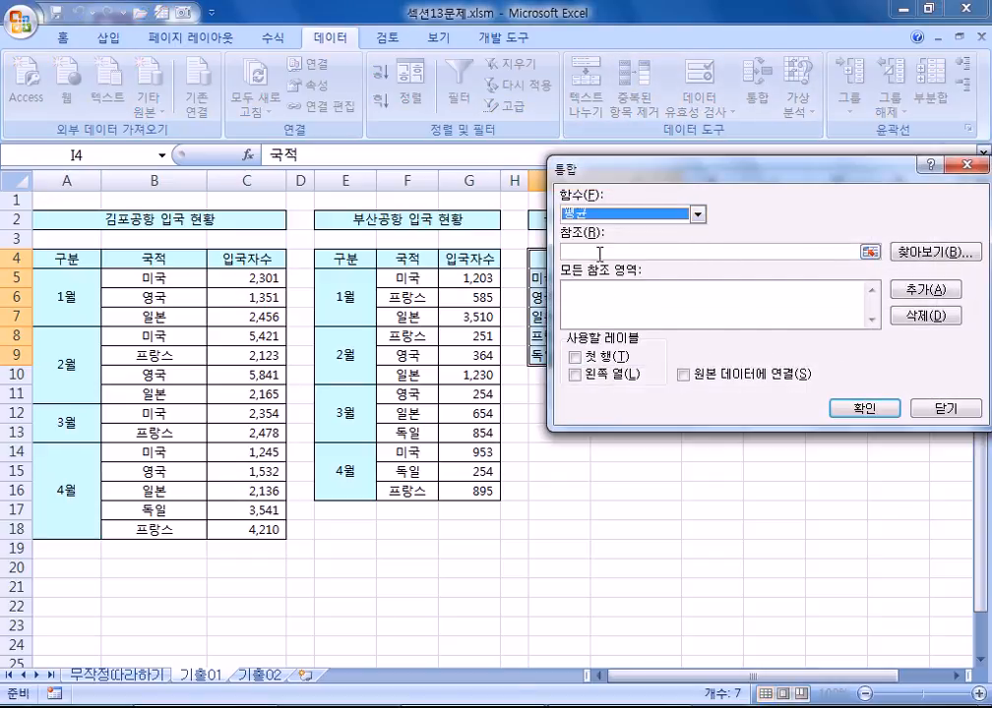
pyautogui.click(600, 252)
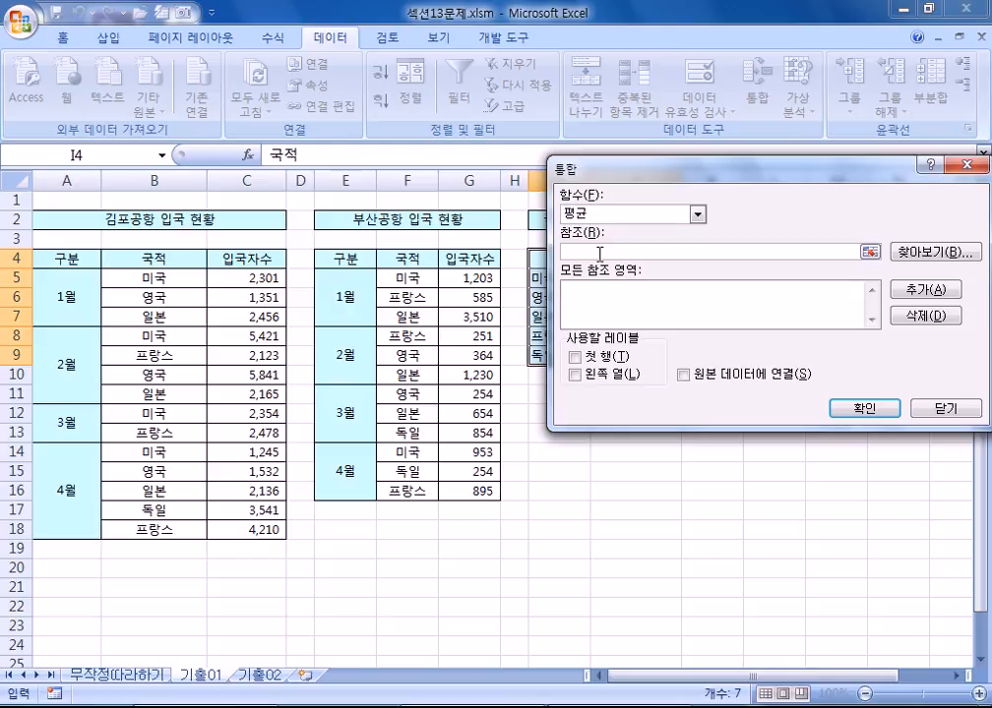
# - Enable the 첫 행 and 왼쪽 열 label options for the consolidation
pyautogui.click(581, 357)
pyautogui.click(585, 375)
pyautogui.moveTo(609, 182); pyautogui.dragTo(607, 153)
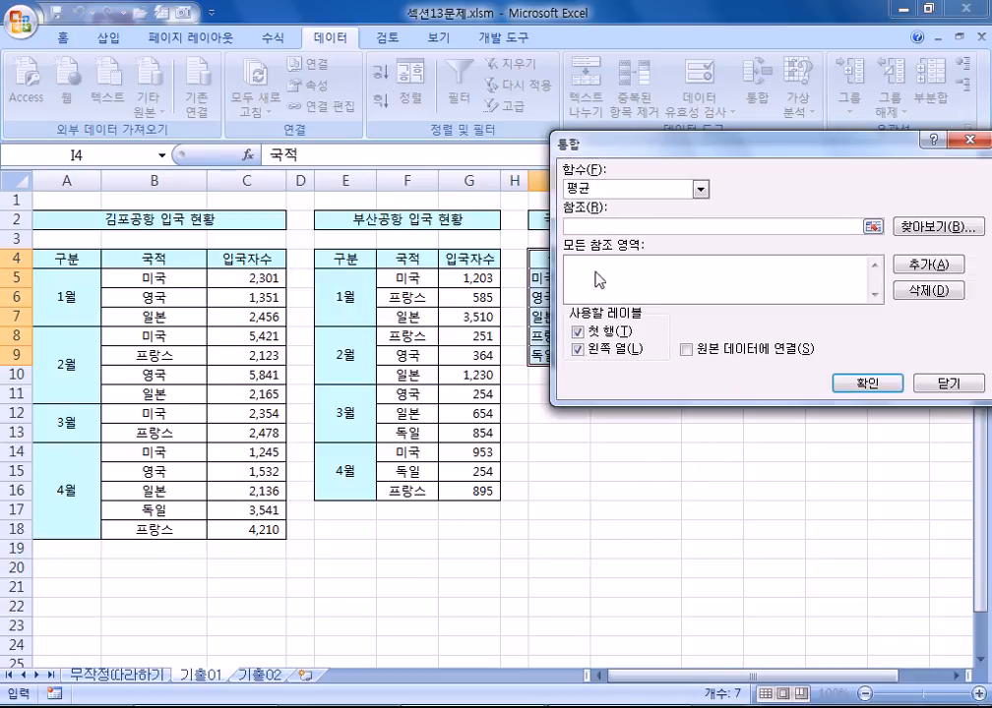
# - Add the Gimpo airport 국적 and 입국자수 columns, $B$4:$C$18, to the consolidation references
pyautogui.moveTo(71, 258); pyautogui.dragTo(250, 522)
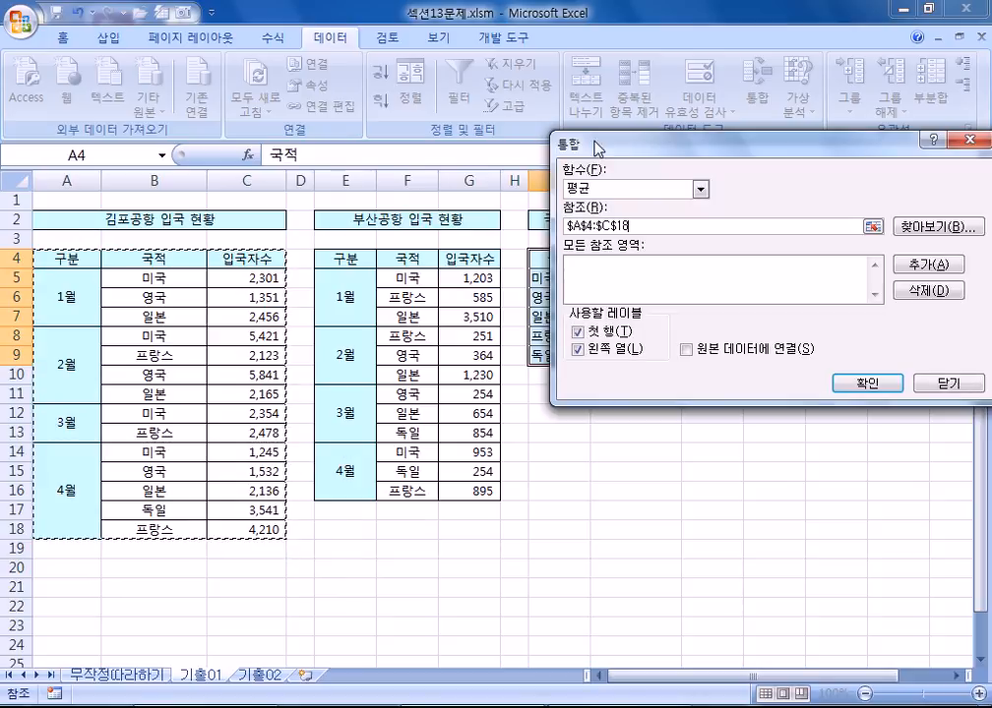
pyautogui.moveTo(598, 143); pyautogui.dragTo(706, 145)
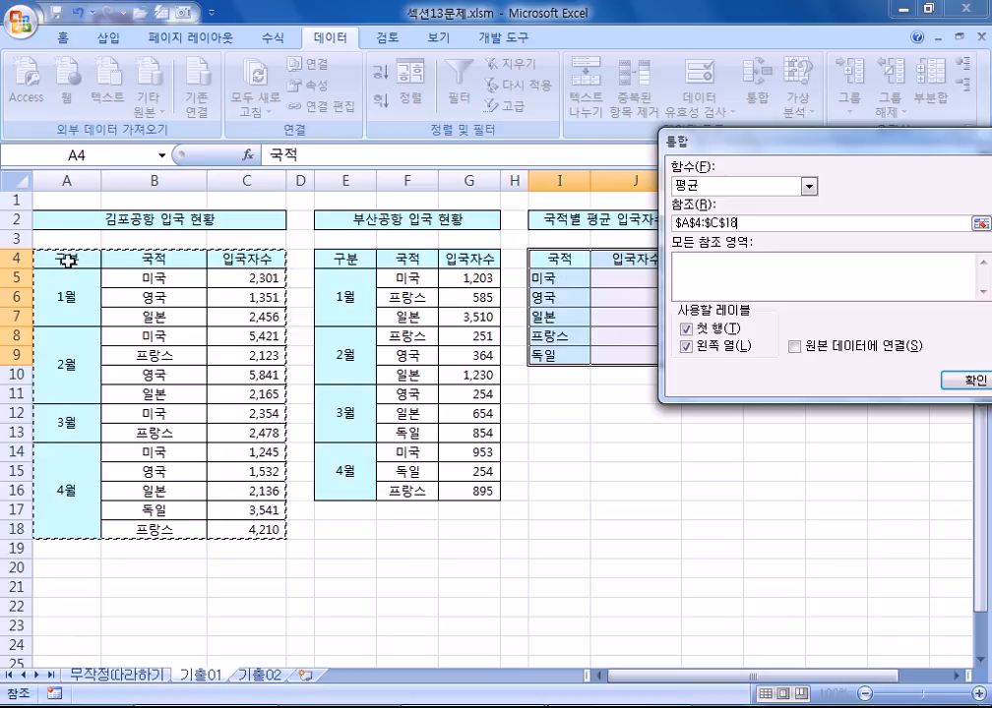
pyautogui.moveTo(124, 259); pyautogui.dragTo(275, 536)
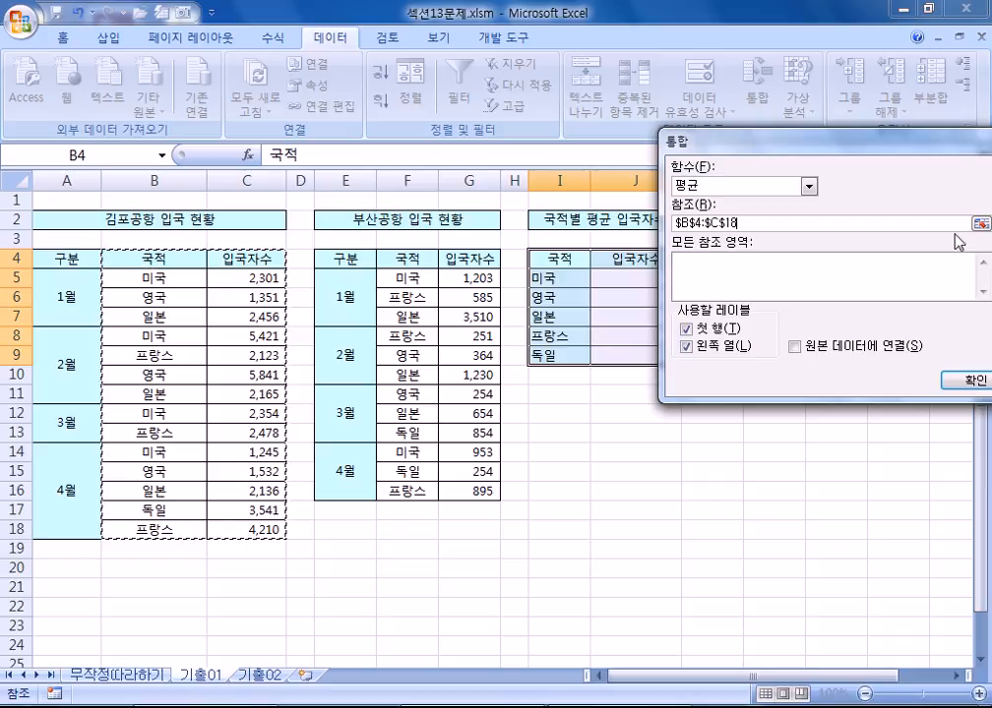
pyautogui.moveTo(919, 142); pyautogui.dragTo(815, 142)
pyautogui.click(915, 262)
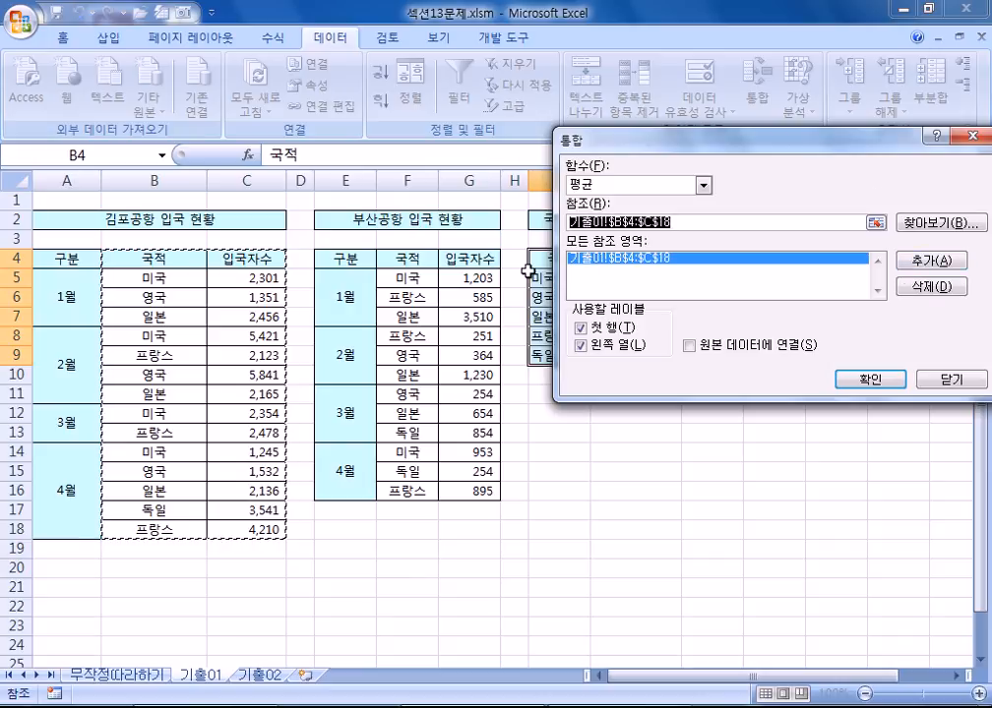
# - Add the Busan airport range $F$4:$G$16 as a reference and consolidate the averages into I4:J9
pyautogui.moveTo(412, 259); pyautogui.dragTo(465, 489)
pyautogui.click(903, 264)
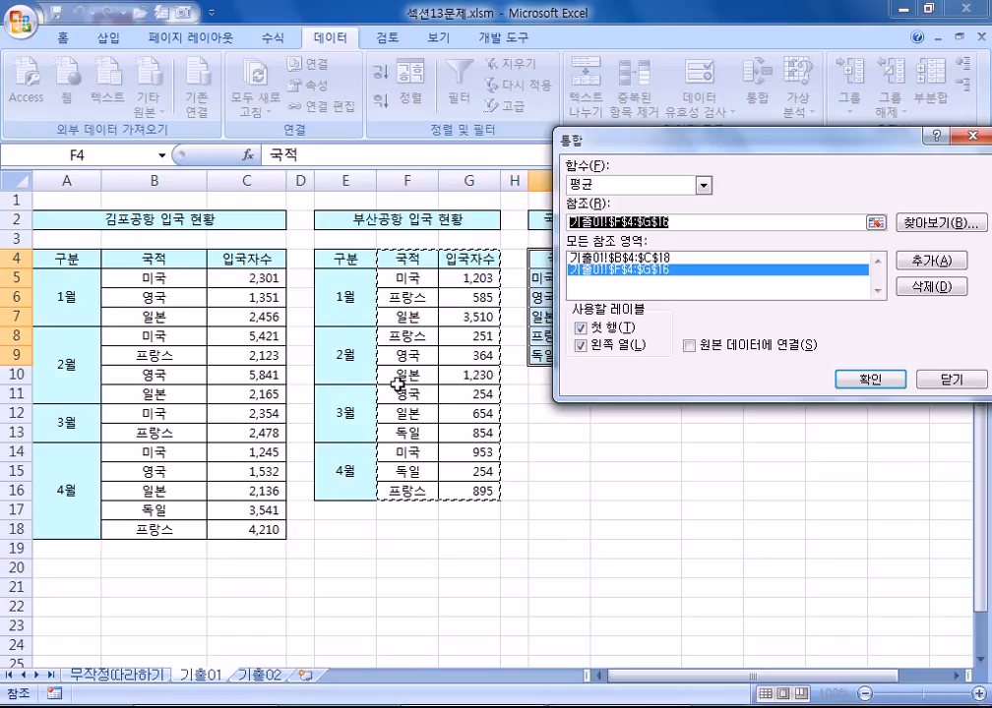
pyautogui.click(874, 380)
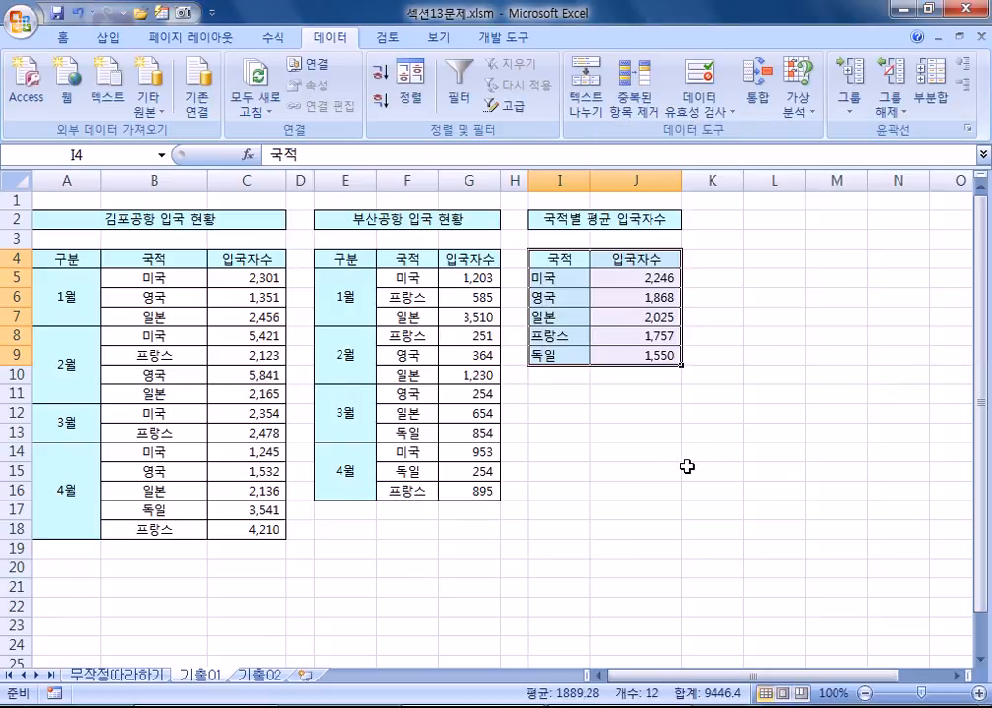
pyautogui.click(627, 402)
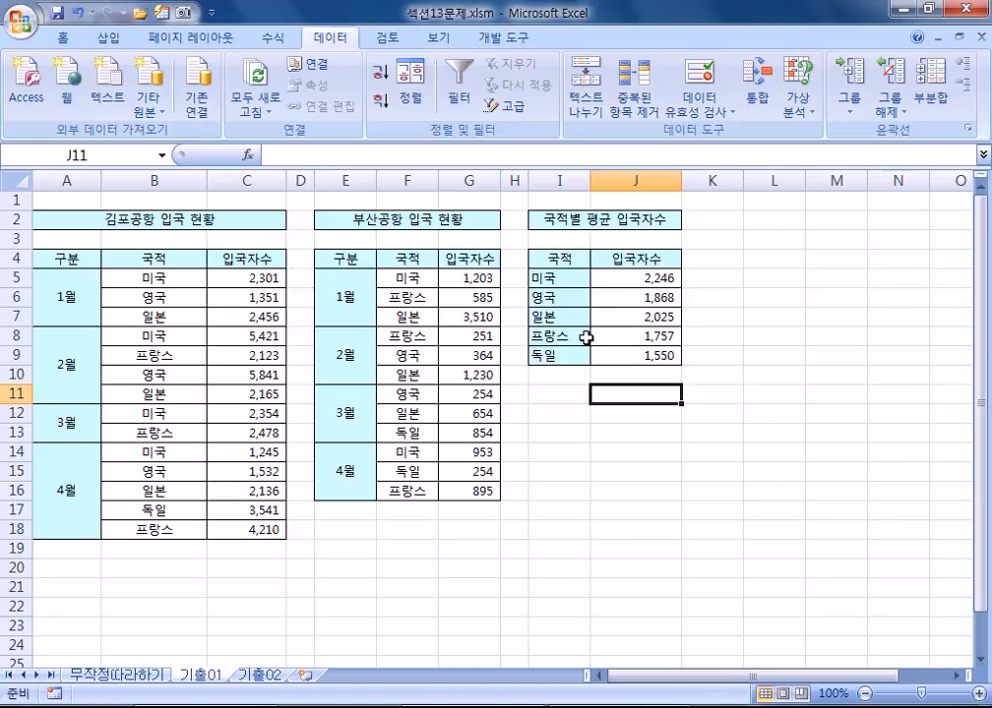
# - Enter the headers 국적 in I12 and 입국자수 in J12 for a second summary table
pyautogui.click(542, 484)
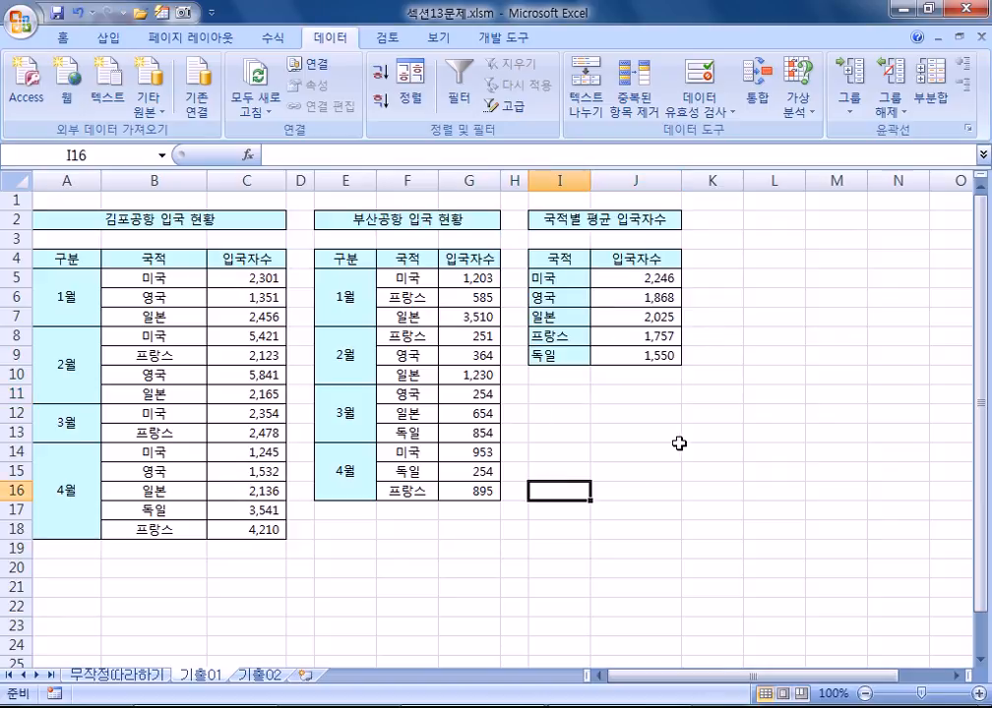
pyautogui.click(544, 412)
pyautogui.write('국적')
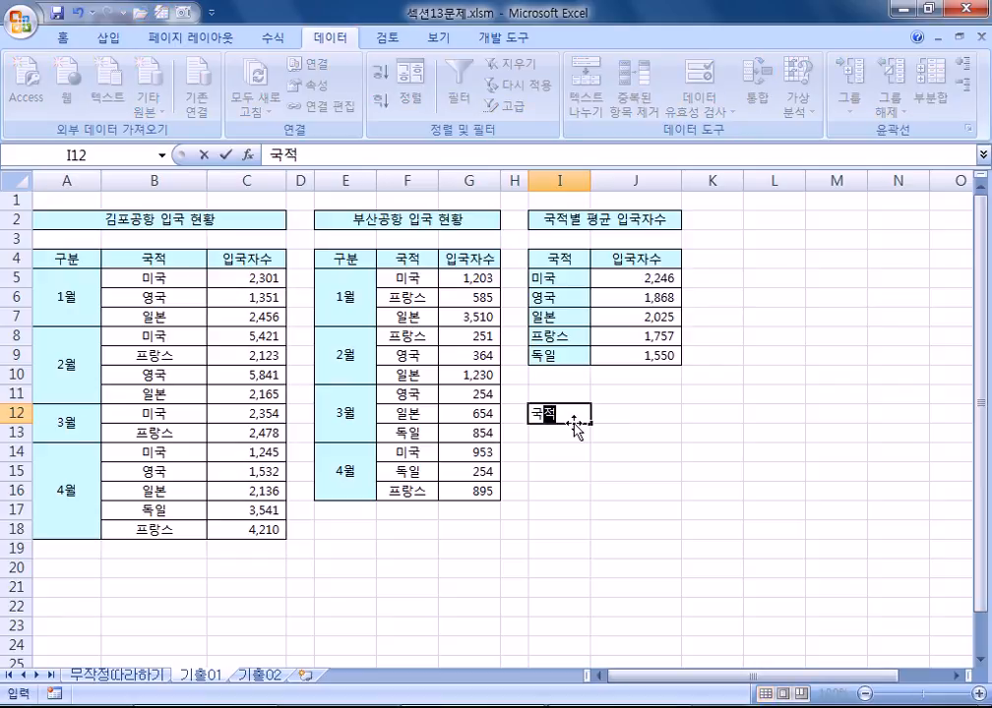
pyautogui.press('Tab')
pyautogui.write('입ㄱ')
pyautogui.write('국자수')
pyautogui.press('Return')
# - Fill the 국적 column of the second summary table with 독일 in I13 and 일본 in I14
pyautogui.write('영국')
pyautogui.press('Return')
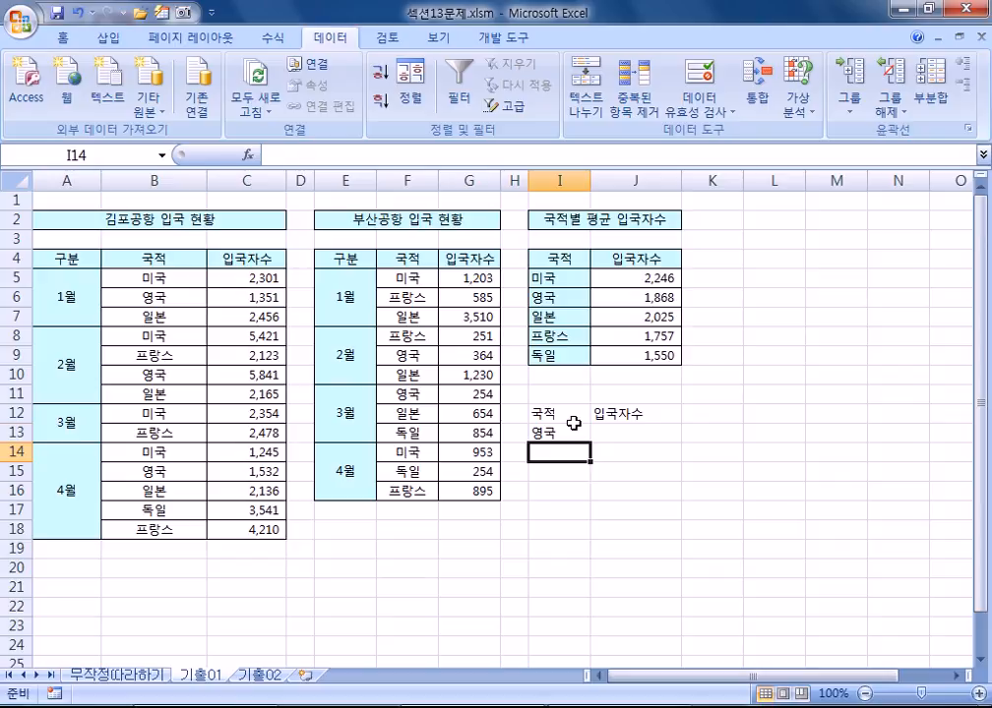
pyautogui.press('Up')
pyautogui.write('독일')
pyautogui.press('Return')
pyautogui.write('ㅇ일본')
pyautogui.press('Return')
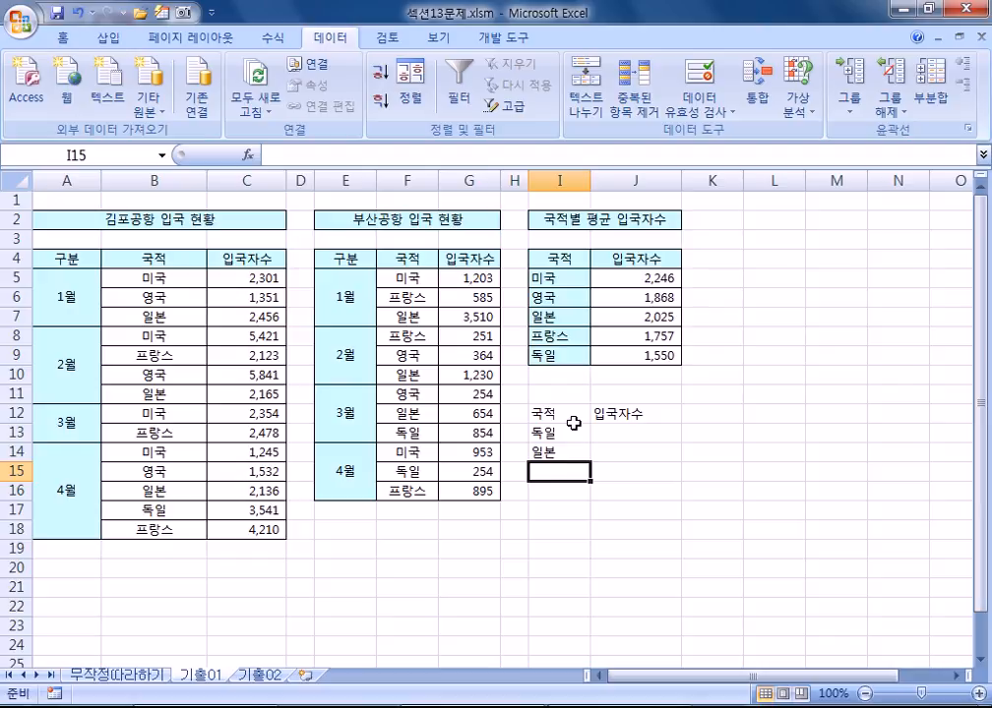
# - Open Consolidate for the second summary table I12:J14 and set the function to 합계
pyautogui.click(549, 274)
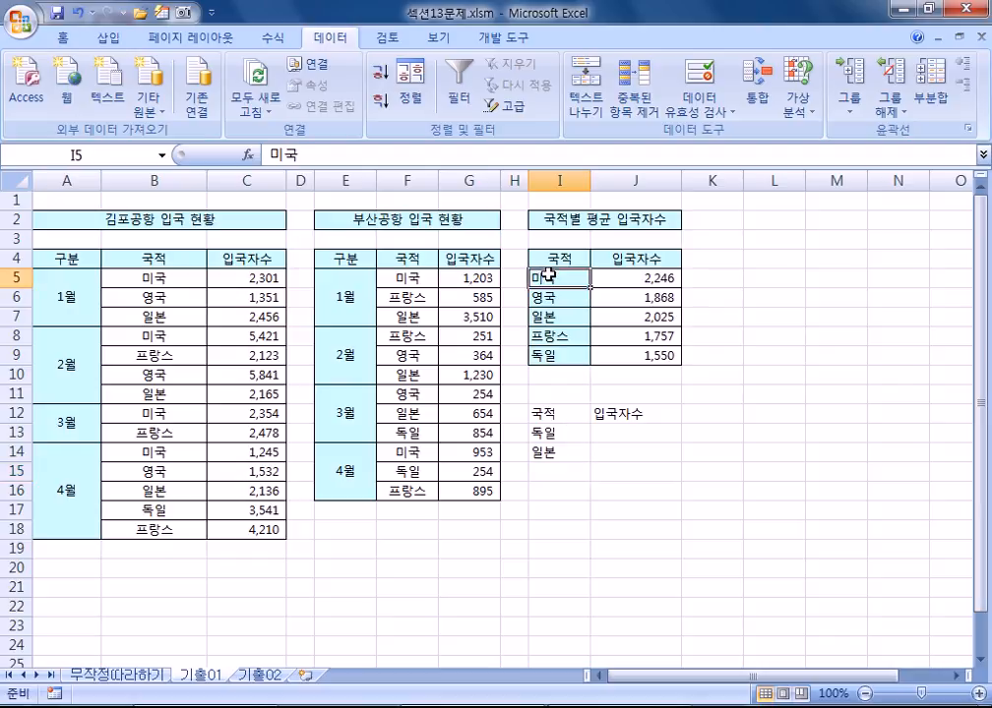
pyautogui.click(566, 354)
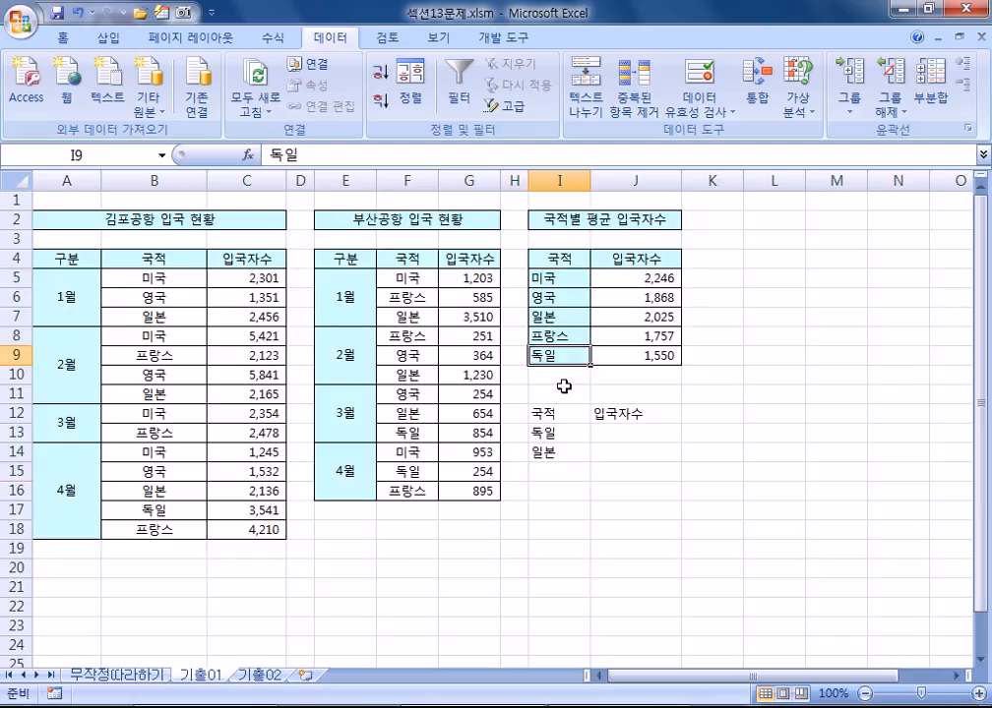
pyautogui.click(553, 436)
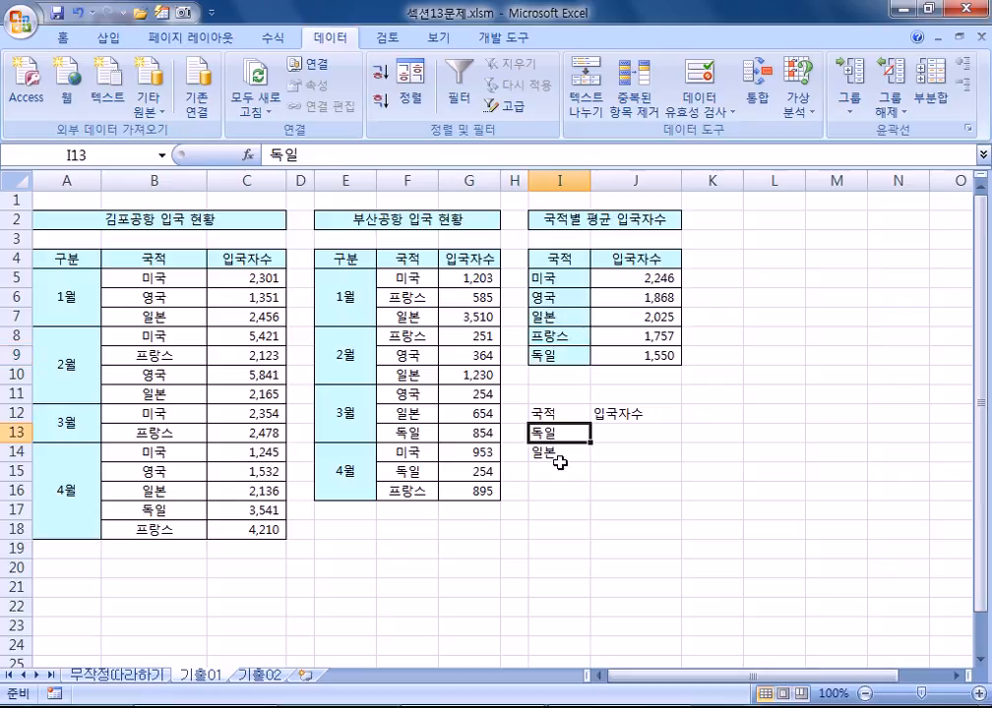
pyautogui.moveTo(571, 412); pyautogui.dragTo(656, 451)
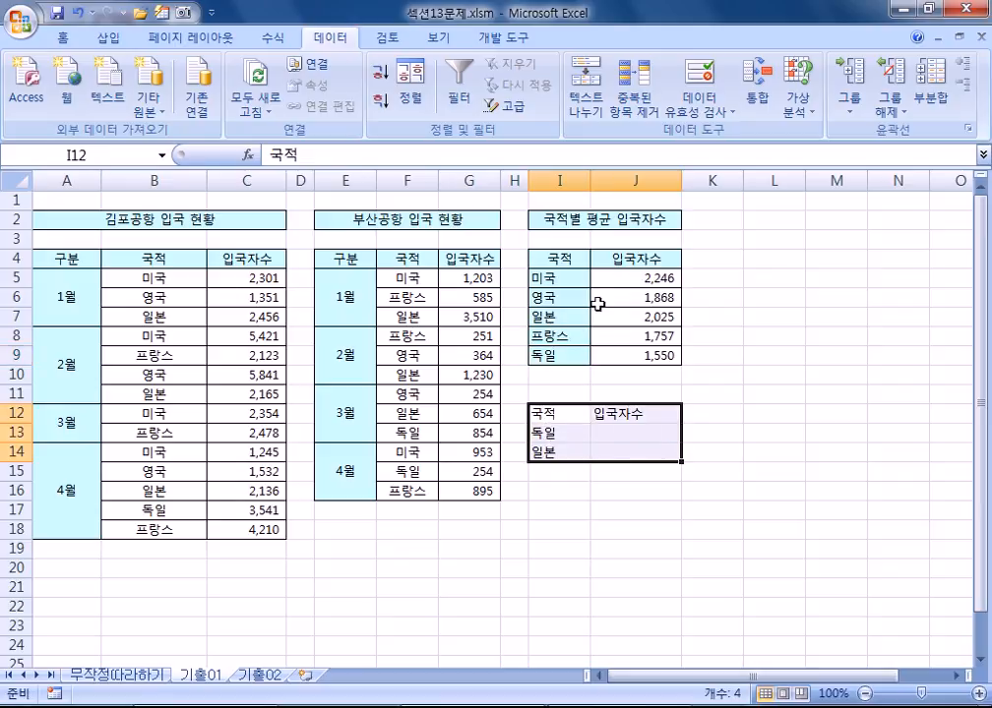
pyautogui.click(757, 86)
pyautogui.click(639, 185)
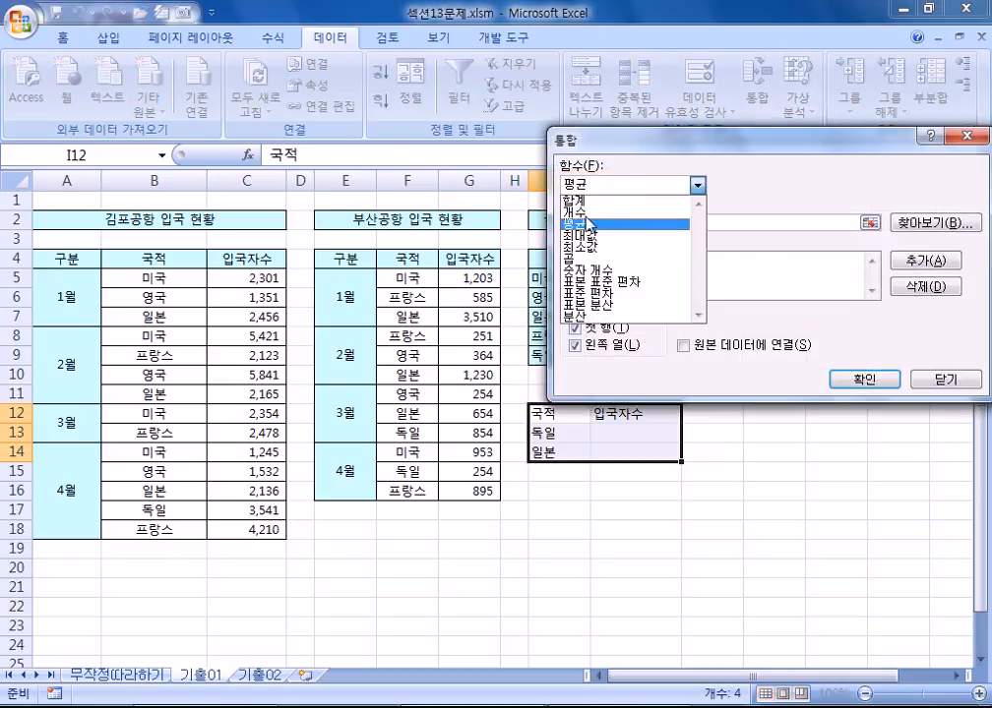
pyautogui.click(630, 201)
# - Run the sum consolidation into I12:J14 using the existing references and labels
pyautogui.moveTo(614, 132); pyautogui.dragTo(742, 95)
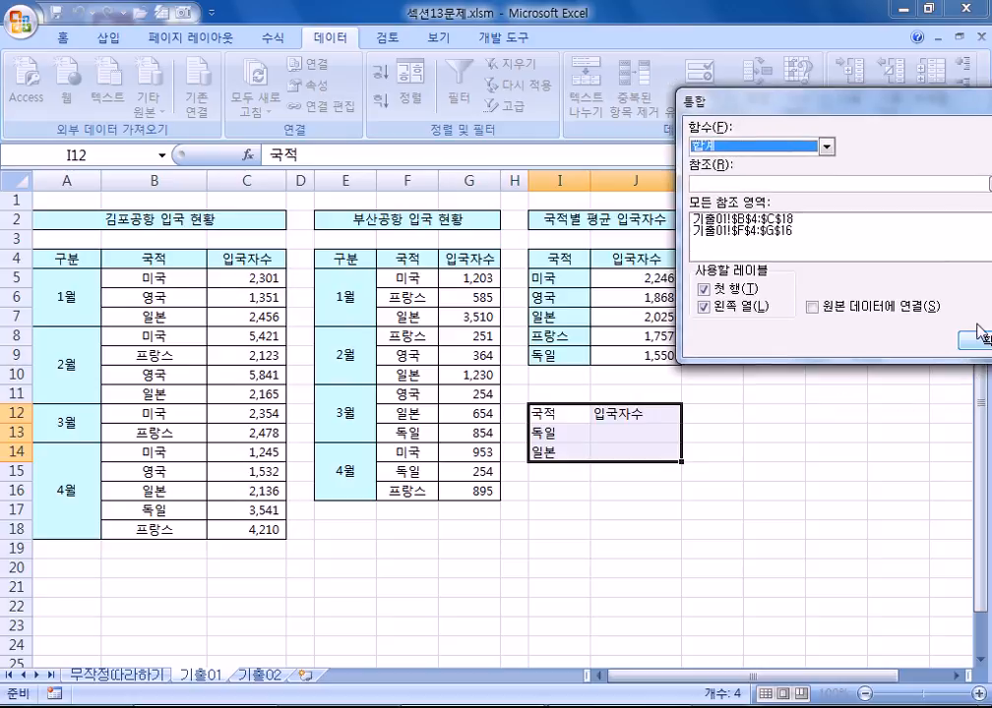
pyautogui.moveTo(888, 100); pyautogui.dragTo(806, 78)
pyautogui.click(848, 315)
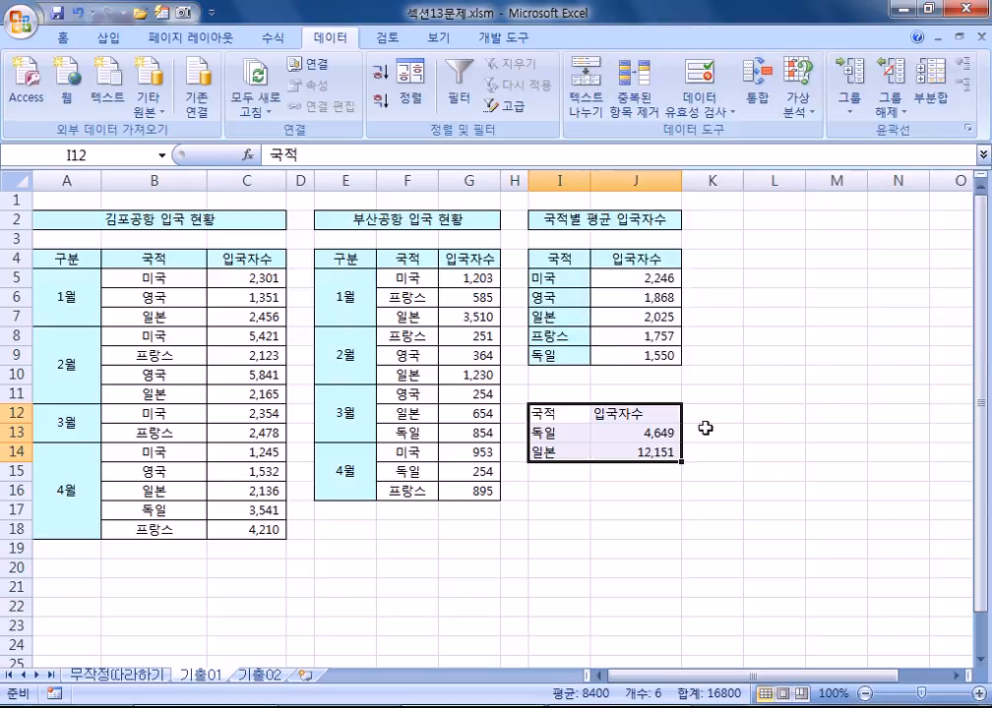
pyautogui.click(638, 433)
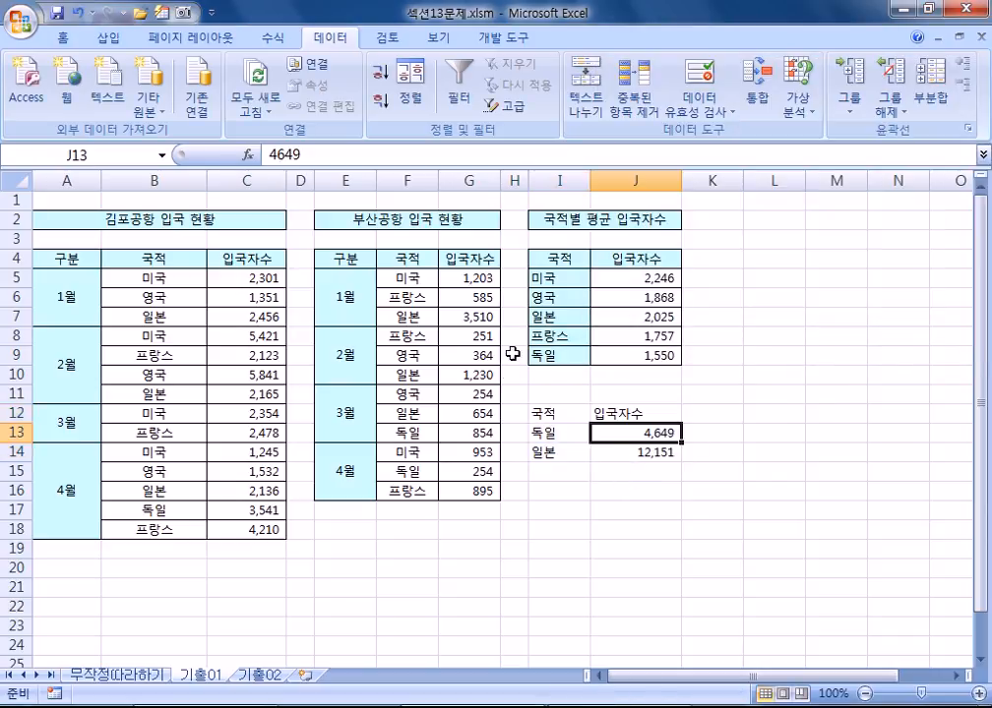
pyautogui.moveTo(551, 415); pyautogui.dragTo(642, 454)
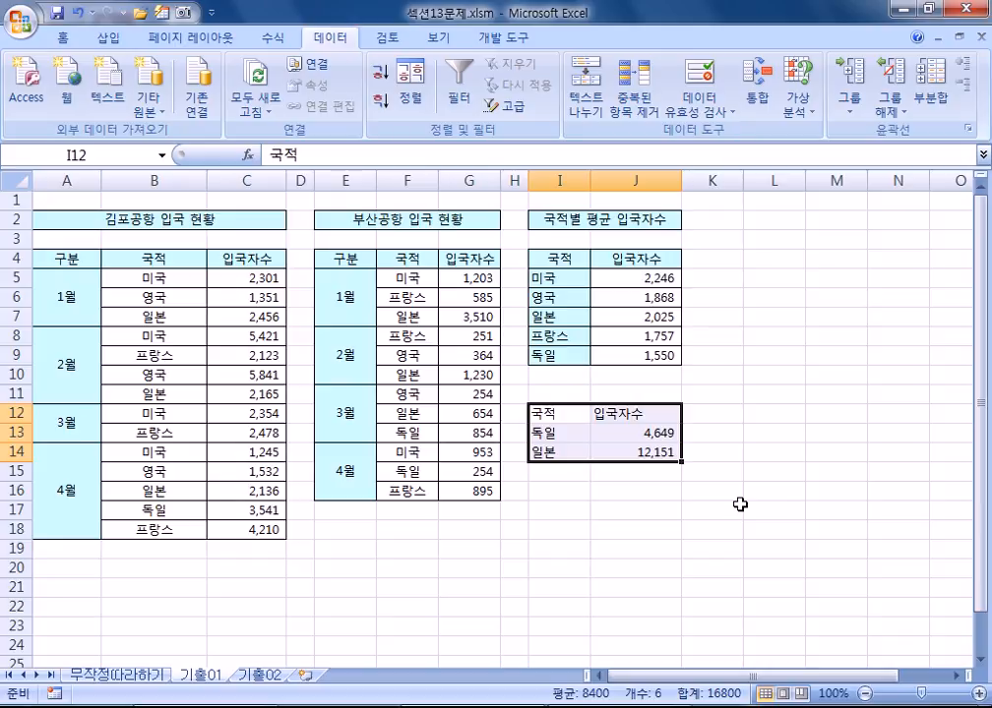
pyautogui.click(563, 471)
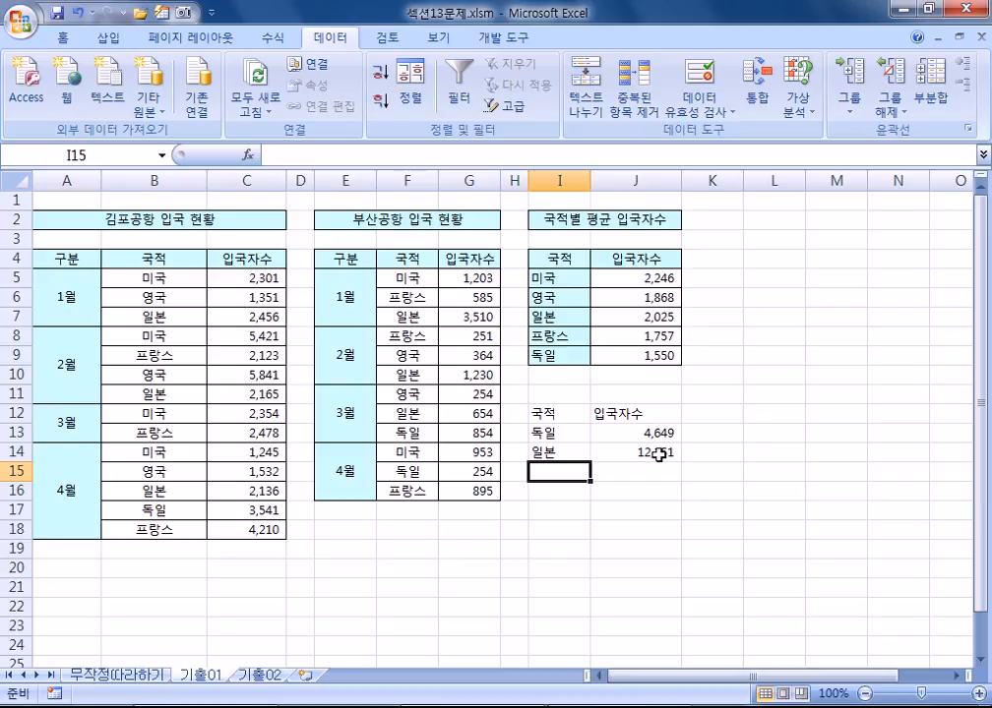
# - Switch to sheet 기출02 and look over the empty 매장명 cells E5:E6 of the 최대 매출현황 table
pyautogui.click(259, 677)
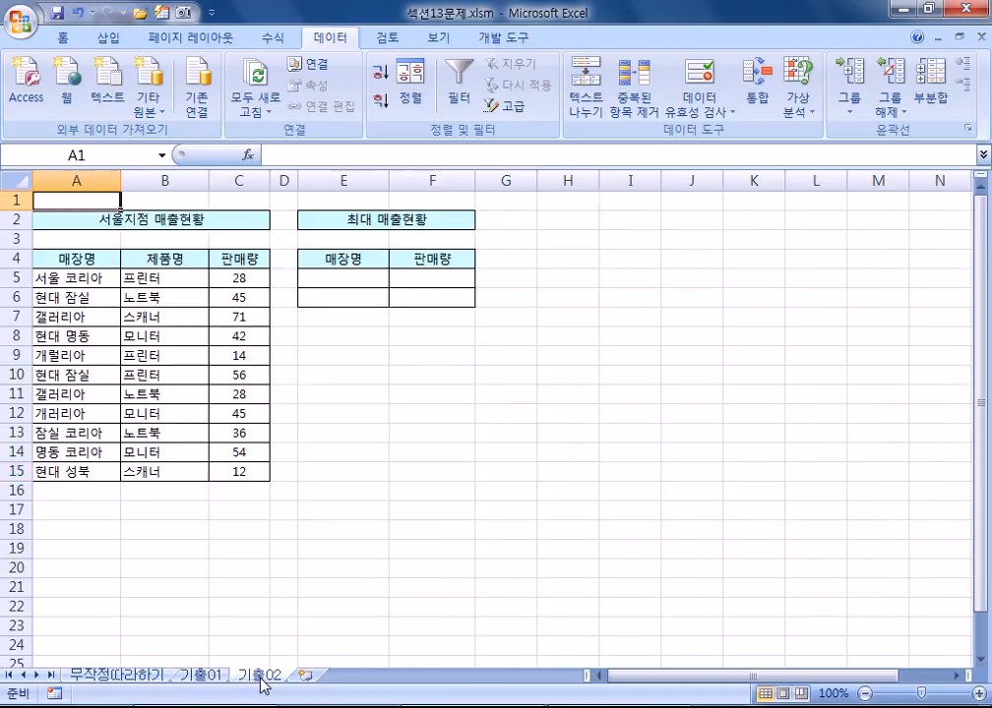
pyautogui.click(341, 276)
pyautogui.moveTo(348, 277); pyautogui.dragTo(344, 308)
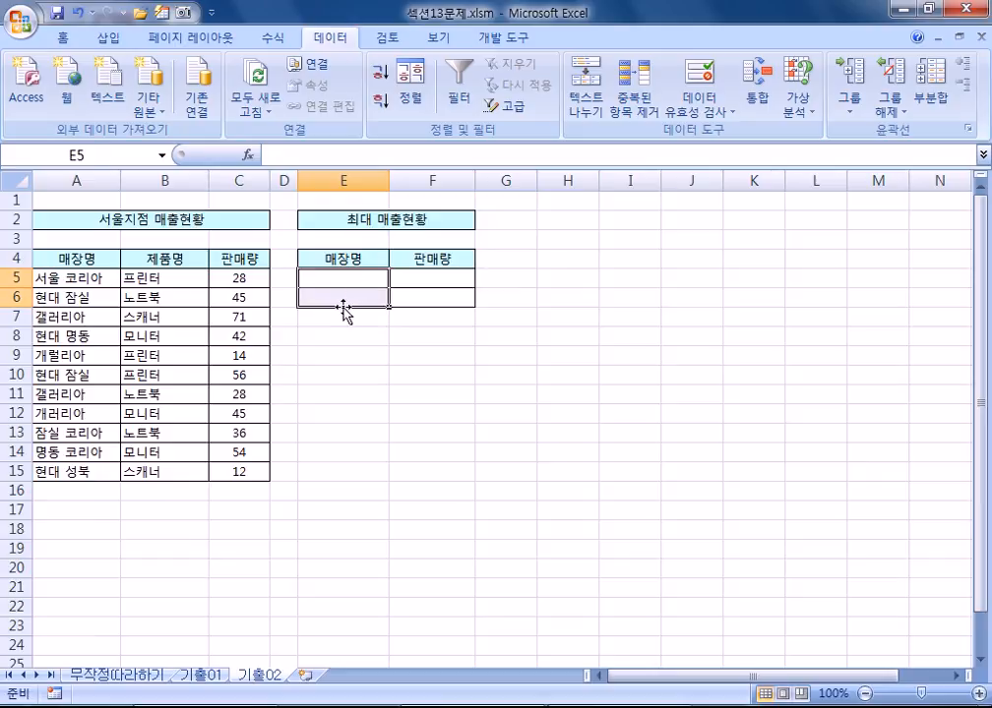
pyautogui.click(345, 318)
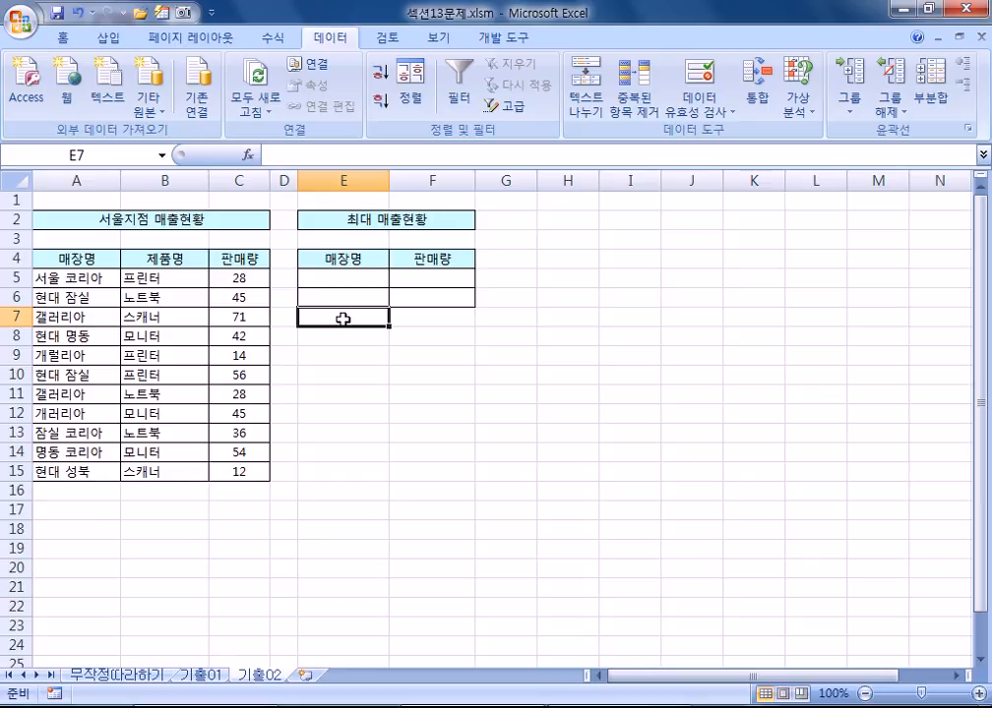
# - Enter GUSEO in E5 as the first 매장명 of the 최대 매출현황 table
pyautogui.click(356, 276)
pyautogui.write('G')
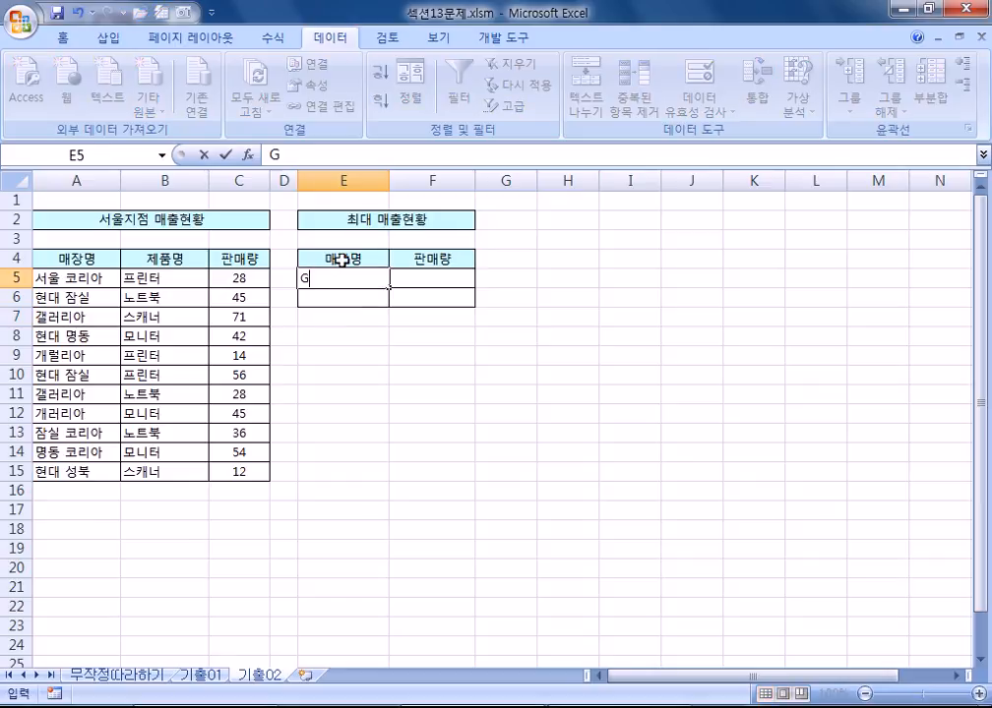
pyautogui.write('USEO')
pyautogui.press('BackSpace')
pyautogui.press('BackSpace')
pyautogui.press('BackSpace')
pyautogui.press('BackSpace')
pyautogui.write('US')
pyautogui.press('BackSpace')
pyautogui.press('BackSpace')
pyautogui.press('BackSpace')
pyautogui.write('GUSEO')
pyautogui.hotkey('ctrl', 'Return')
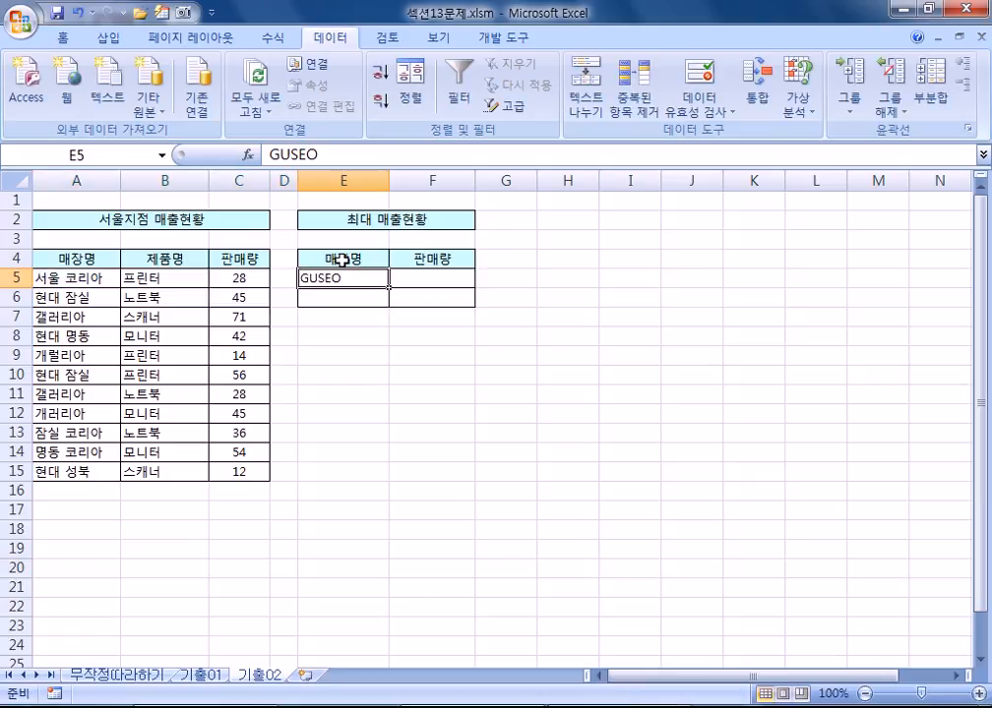
# - Replace the entry in E5 with the text 현대로 시작
pyautogui.write('현대로 싞가')
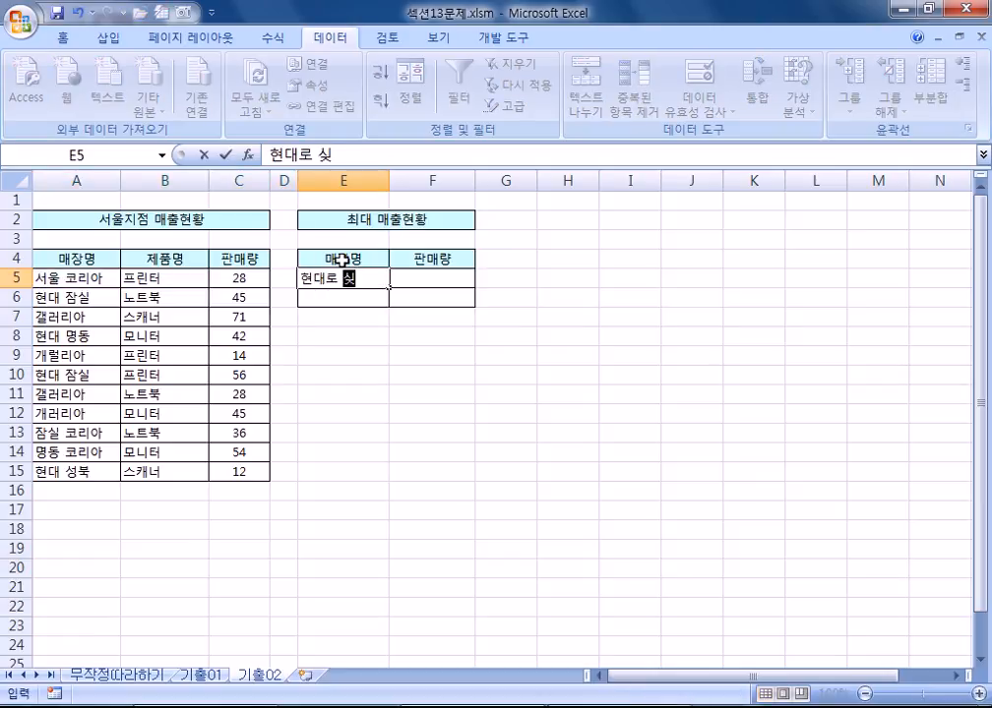
pyautogui.press('Return')
pyautogui.press('Up')
pyautogui.press('F2')
pyautogui.press('BackSpace')
pyautogui.press('BackSpace')
pyautogui.write('싲작')
pyautogui.press('Return')
# - Enter 코리아로 끝나는 in E6 as the second 매장명 of the 최대 매출현황 table
pyautogui.write('코')
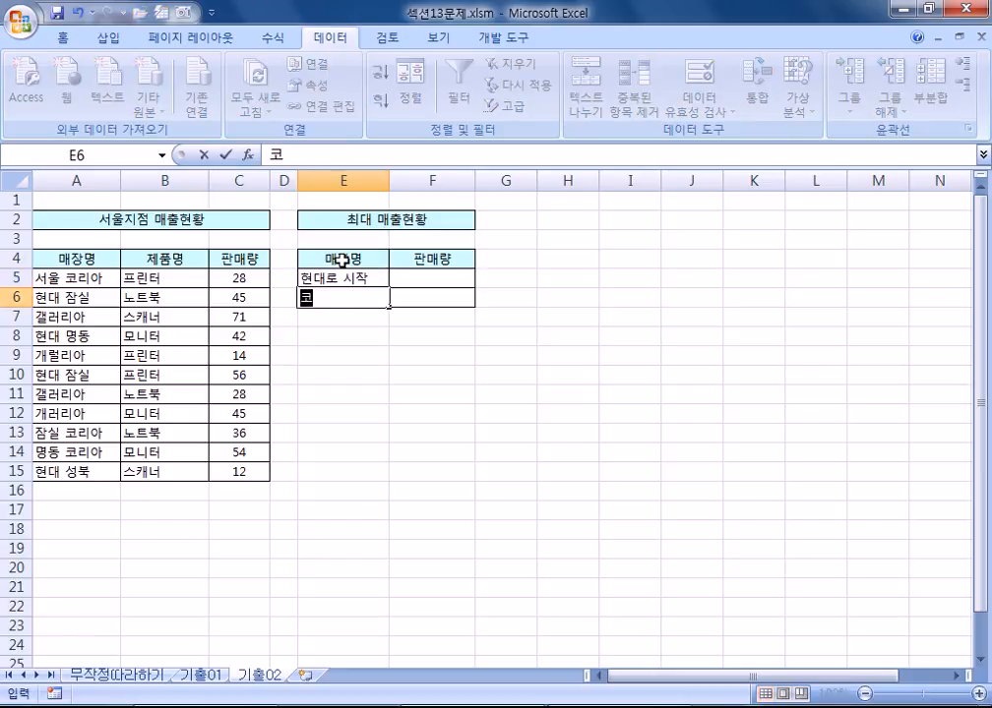
pyautogui.write('링아로 끄')
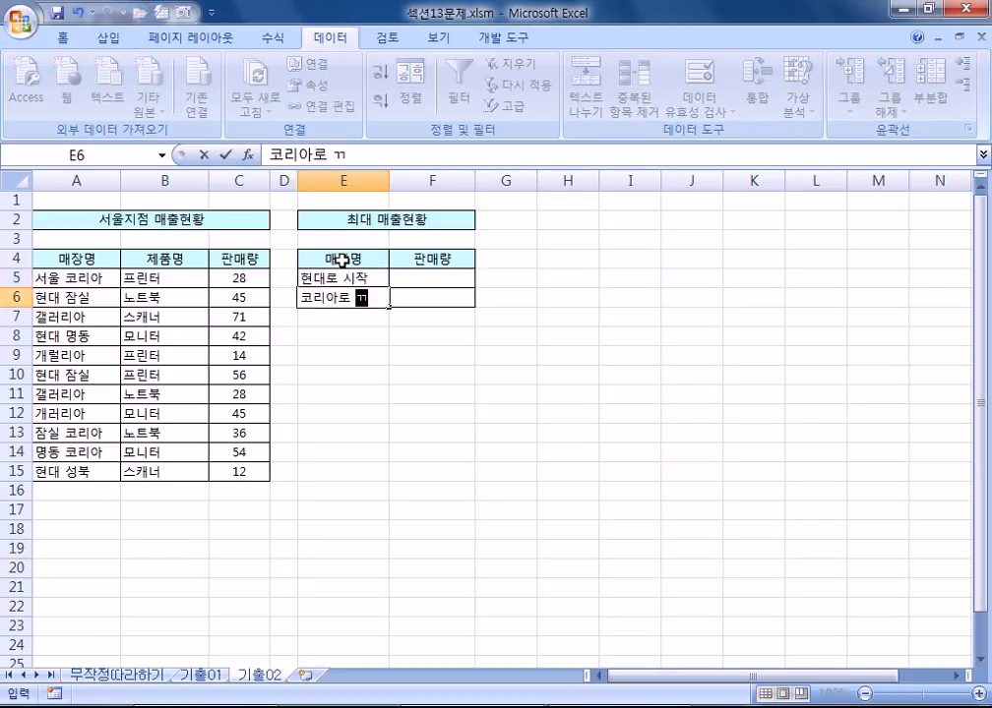
pyautogui.write('끝나는')
pyautogui.press('Return')
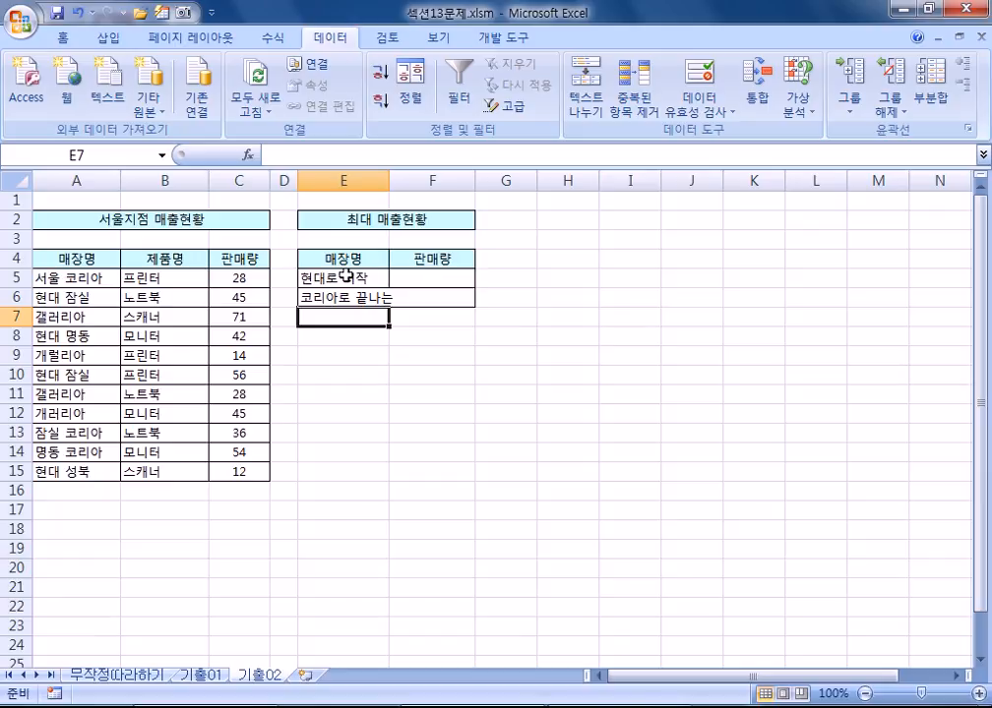
# - Examine the 매장명 column of the 서울지점 매출현황 table for names starting with 현대 and names ending in 코리아
pyautogui.click(57, 300)
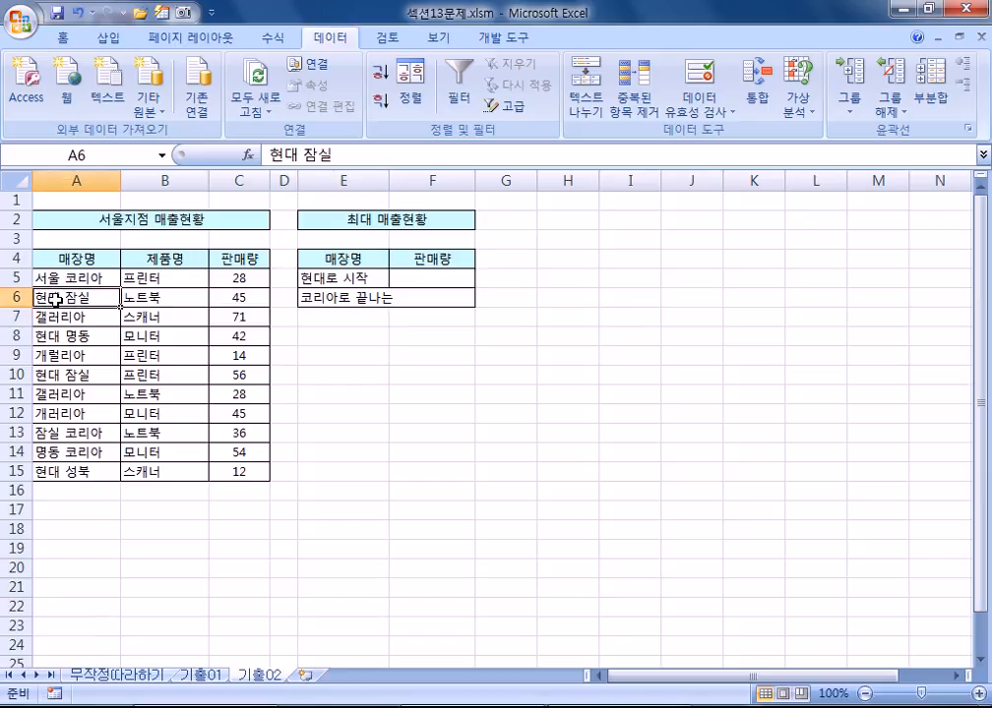
pyautogui.click(56, 336)
pyautogui.click(56, 375)
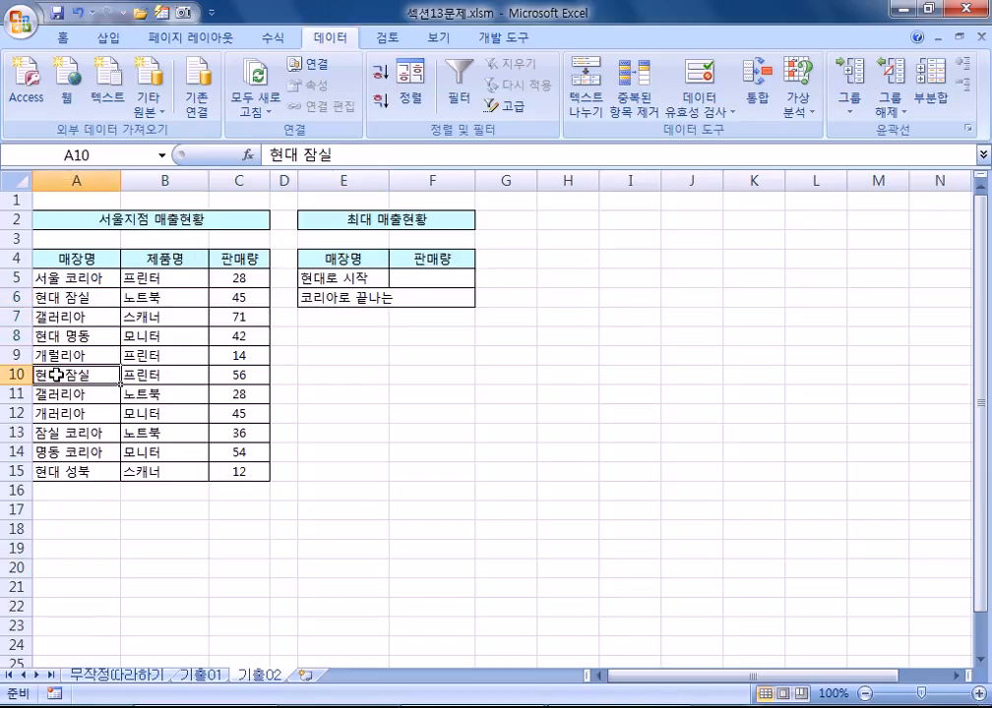
pyautogui.click(58, 473)
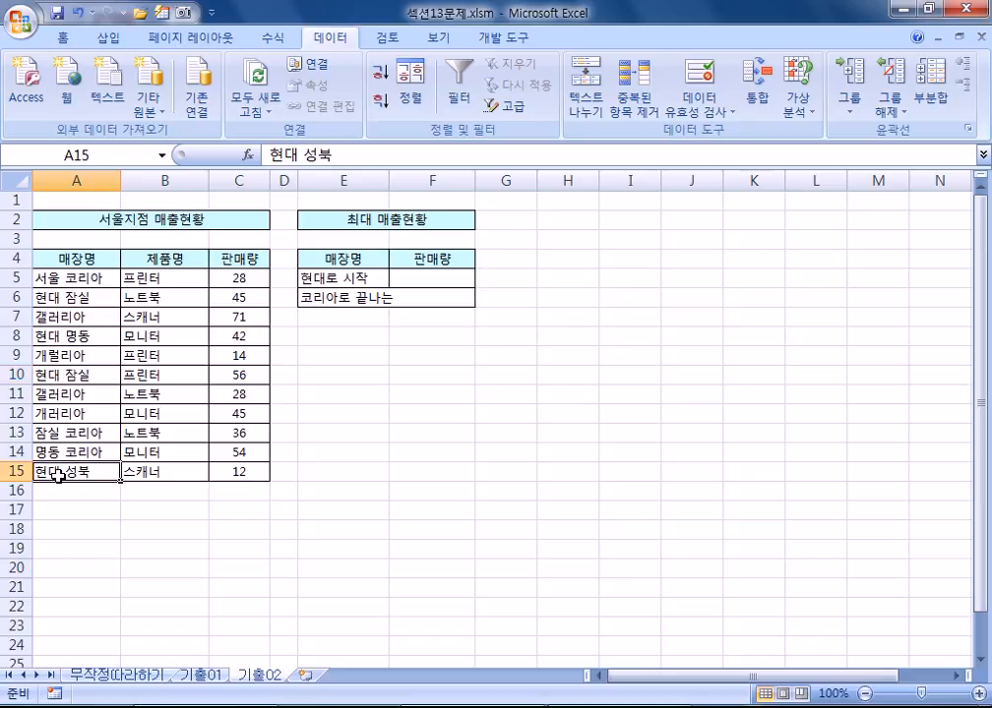
pyautogui.click(76, 281)
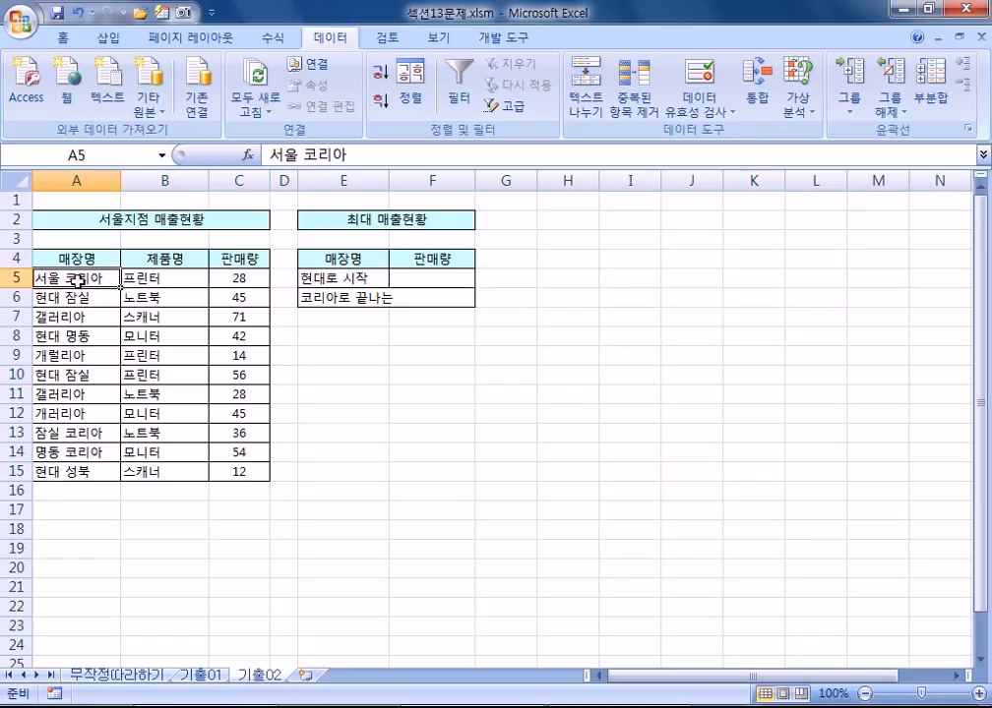
pyautogui.click(63, 338)
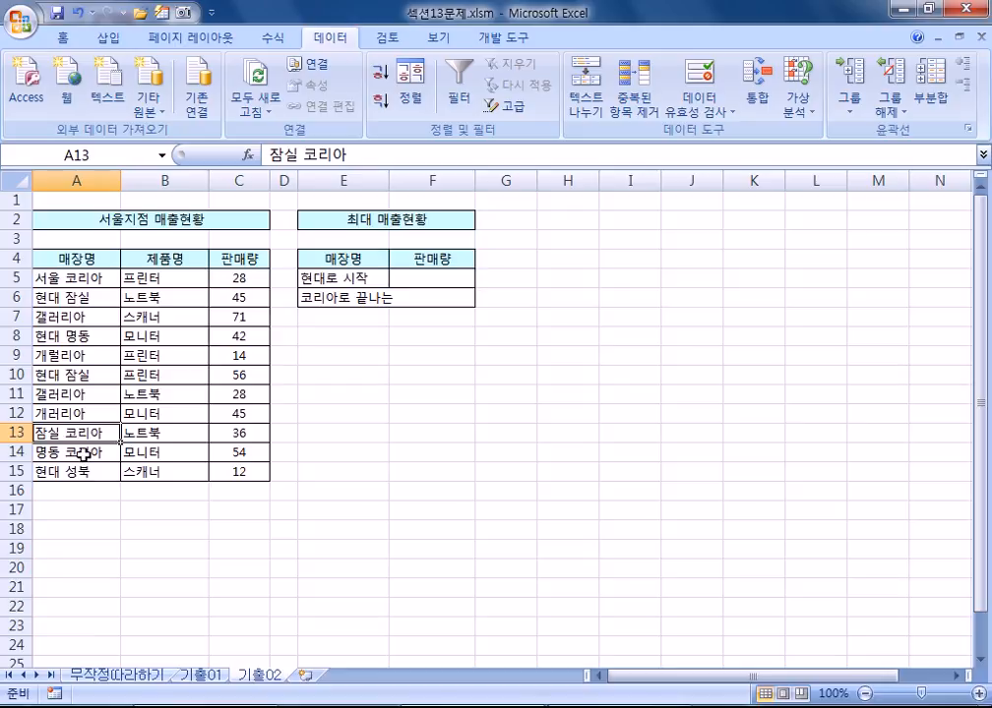
pyautogui.click(83, 454)
# - Clear the 매장명 cells E5:E6 and enter 현대 in E5
pyautogui.moveTo(327, 280); pyautogui.dragTo(328, 301)
pyautogui.press('Delete')
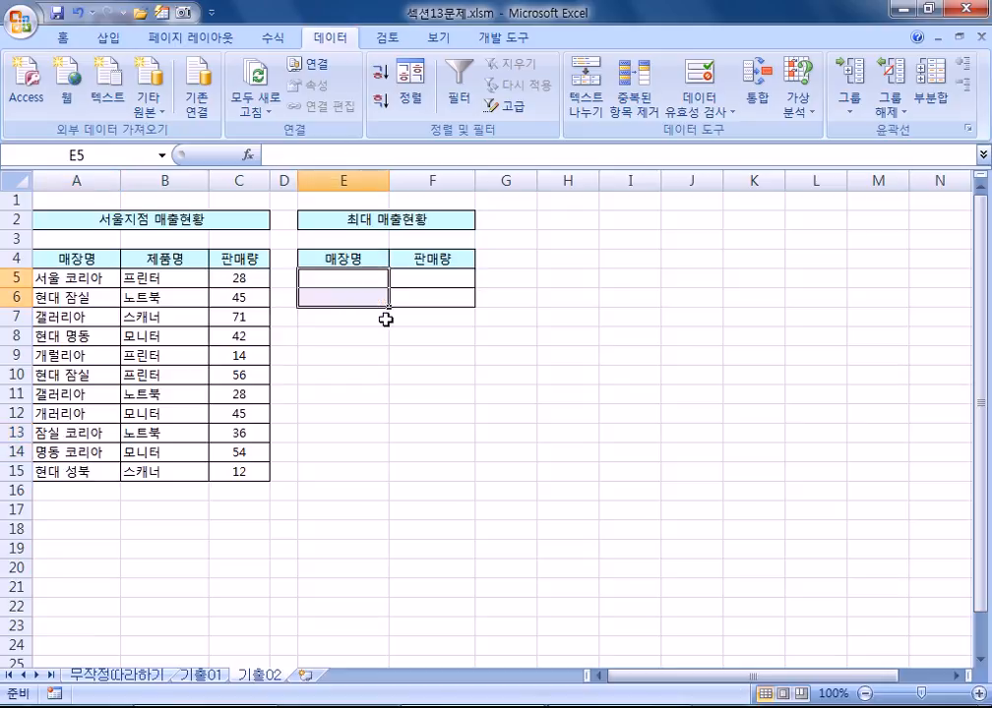
pyautogui.write('ㅎ현대')
pyautogui.press('Escape')
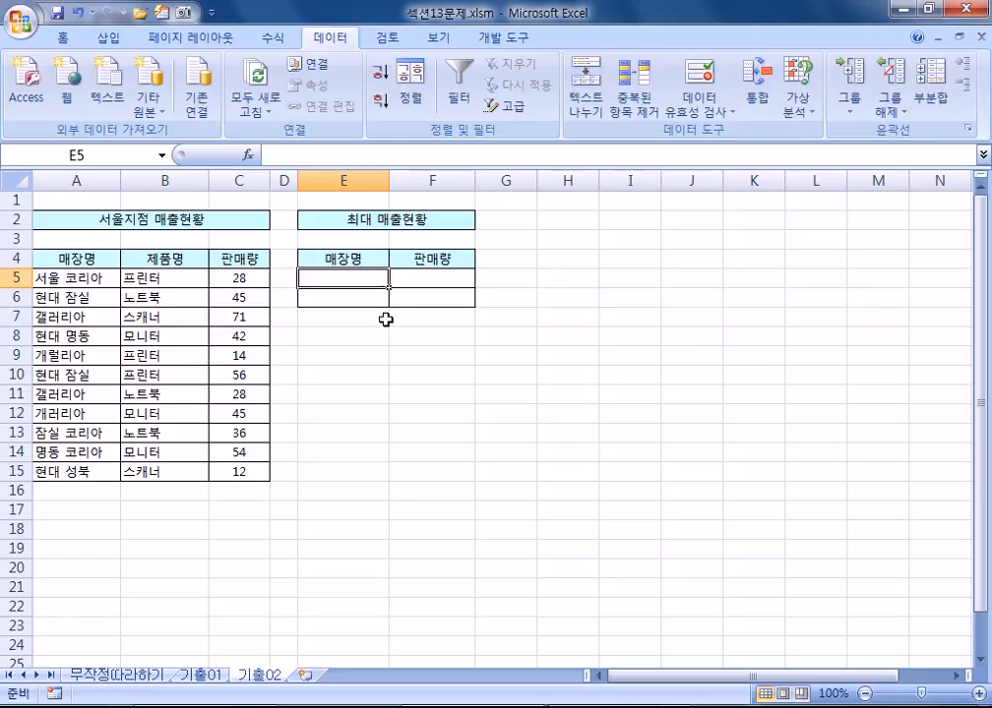
pyautogui.scroll(5, 385, 319)
pyautogui.write('현대')
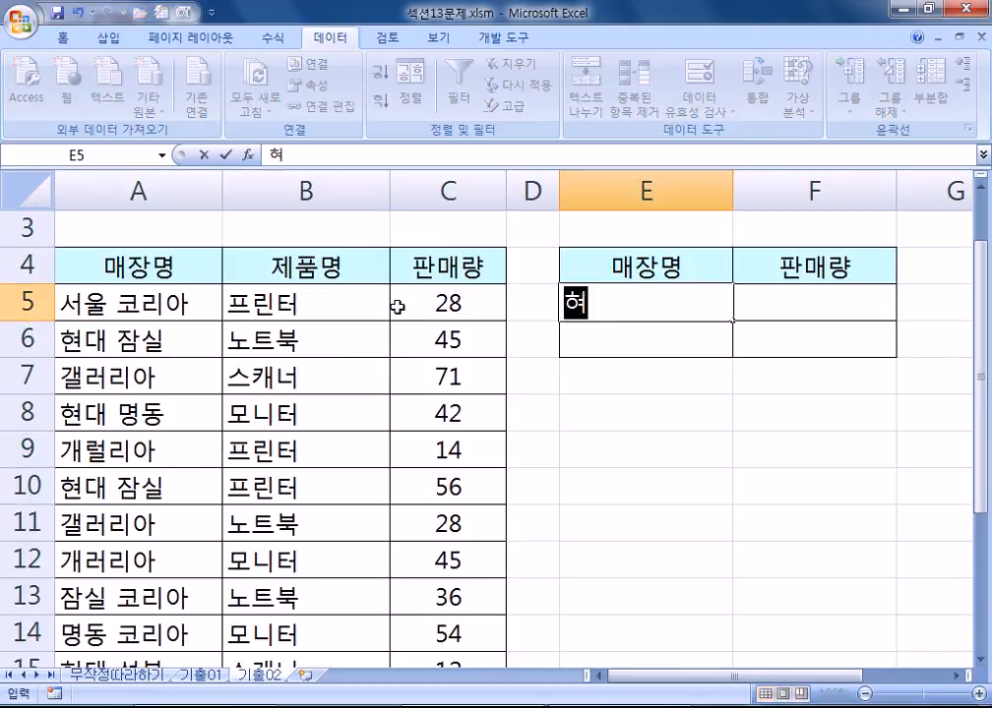
pyautogui.press('Return')
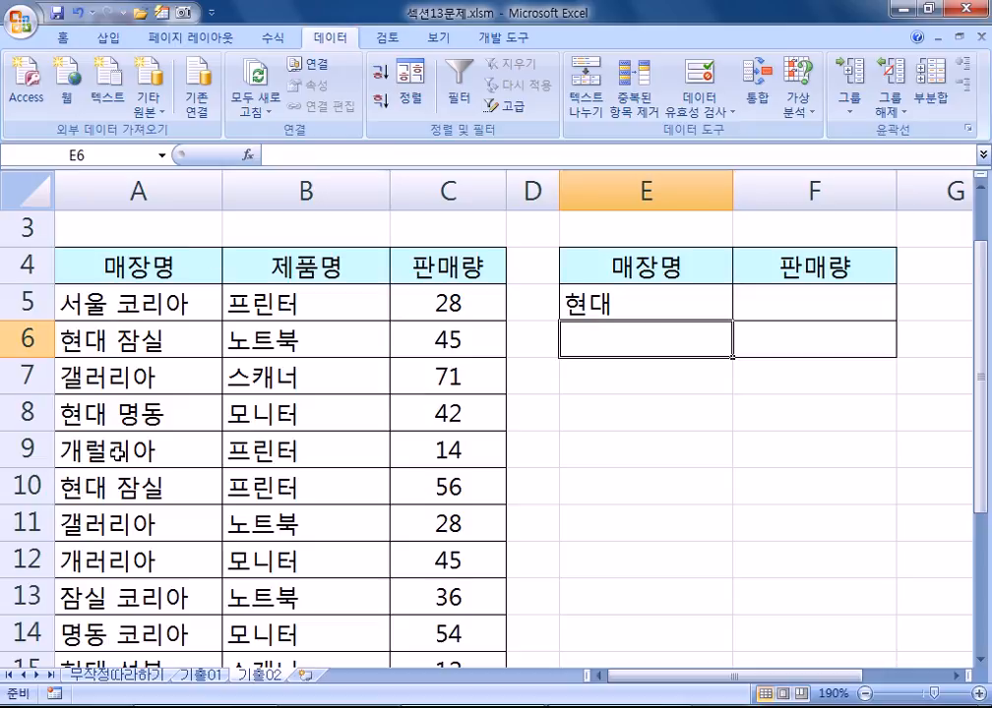
# - Add an asterisk wildcard after 현대 in E5 and enter *코리아 in E6
pyautogui.click(647, 304)
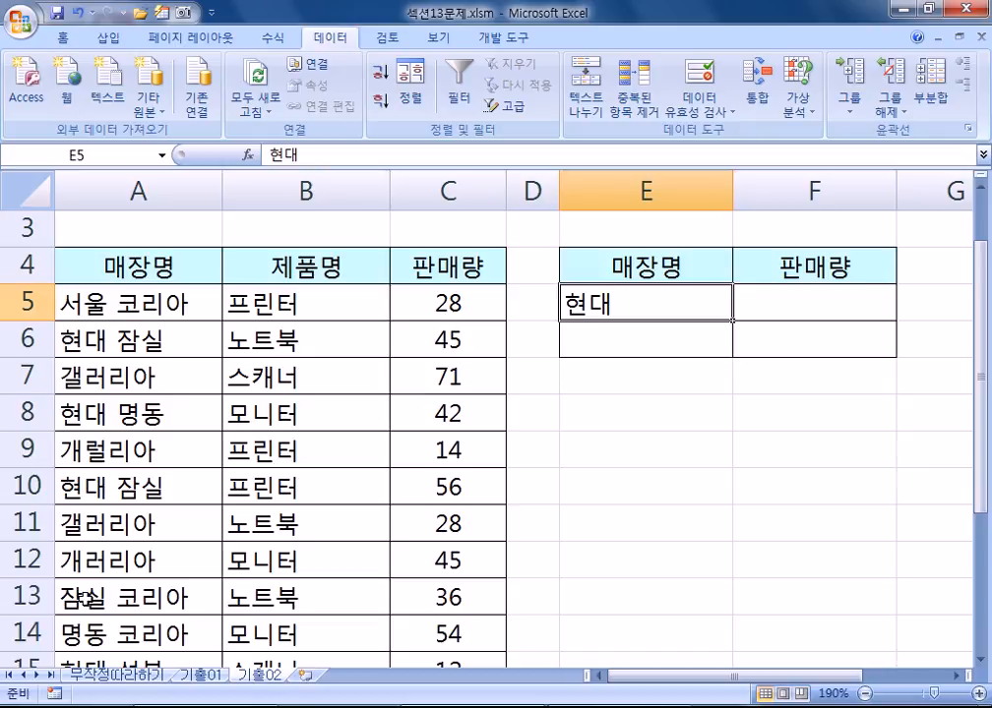
pyautogui.press('F2')
pyautogui.write('*')
pyautogui.press('Return')
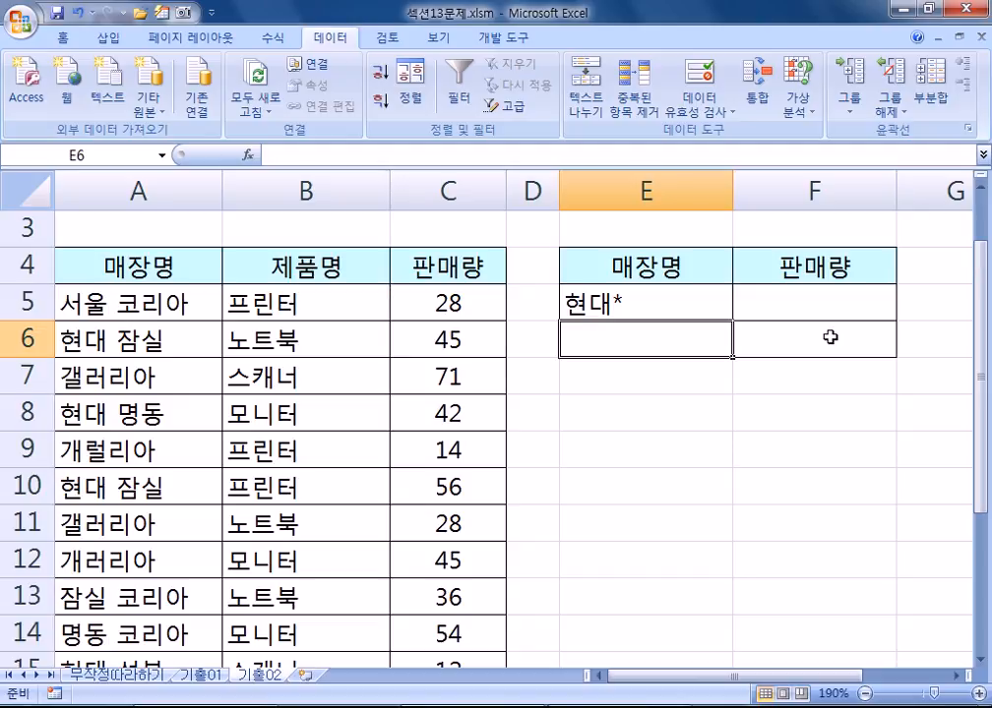
pyautogui.write('*코리아')
pyautogui.press('Return')
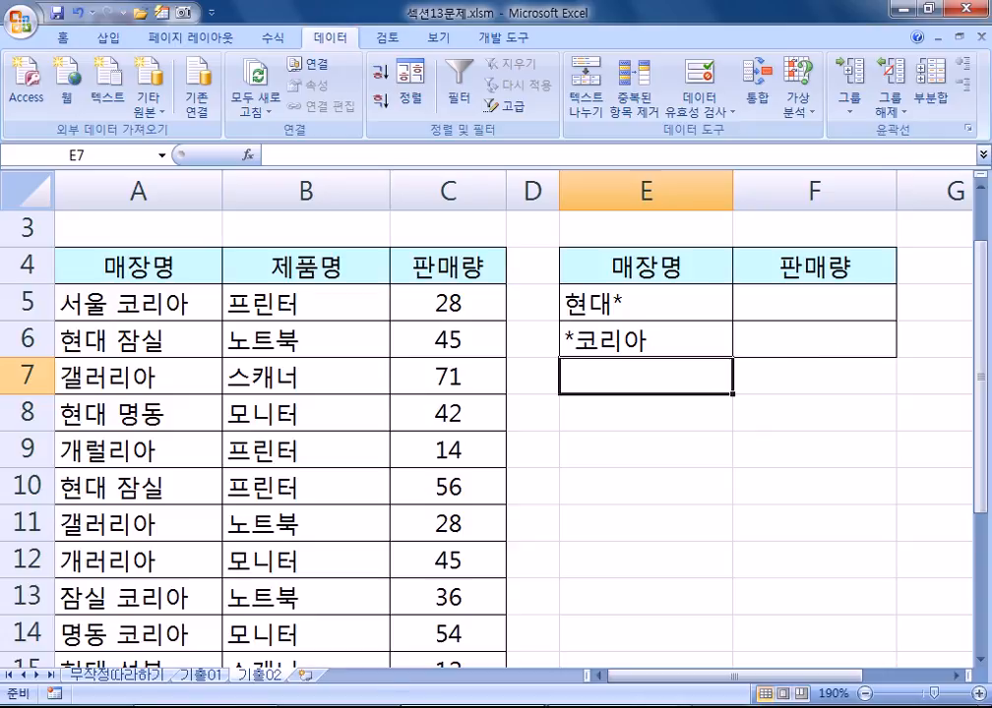
# - Switch to Notepad and list * and ? on separate lines with an empty line above them
pyautogui.click(174, 707)
pyautogui.write('*')
pyautogui.press('Return')
pyautogui.write('?')
pyautogui.press('Up')
pyautogui.press('Home')
pyautogui.press('Return')
pyautogui.press('Up')
# - Write the heading "Wild Card(와일드 카드)" on the first line of the note
pyautogui.write('쨔ㅣ')
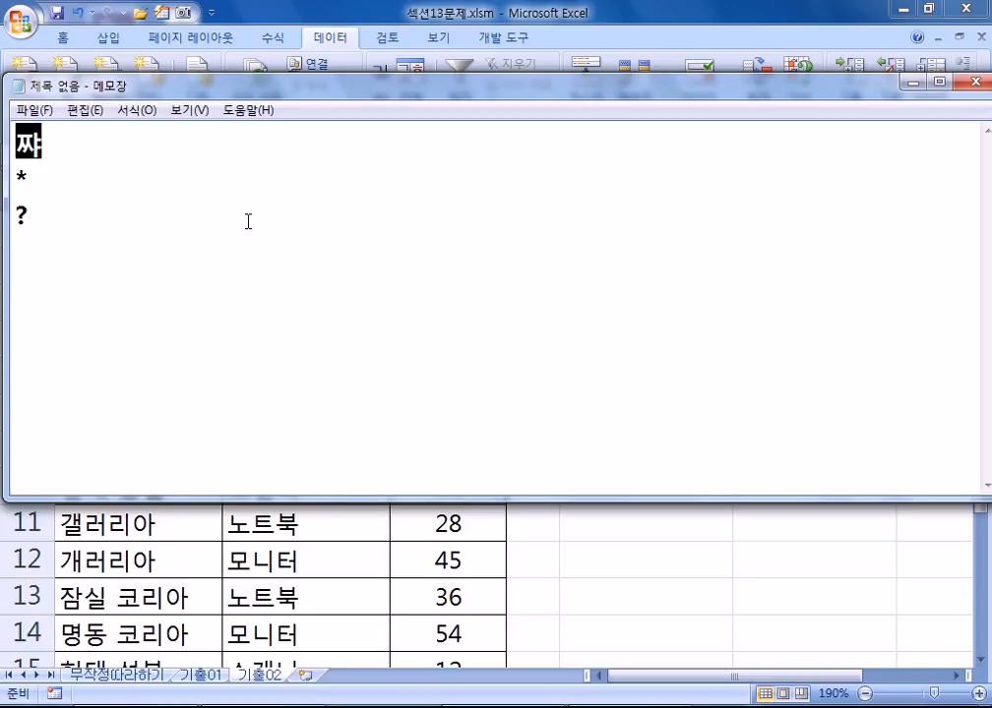
pyautogui.press('BackSpace')
pyautogui.press('BackSpace')
pyautogui.write('wILD')
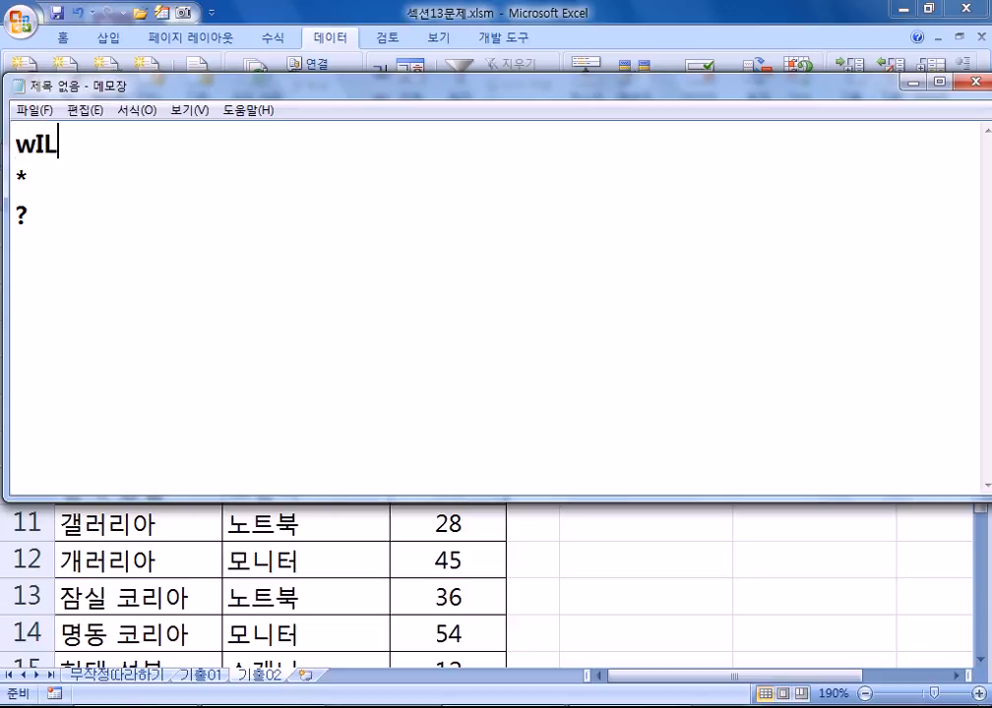
pyautogui.press('BackSpace')
pyautogui.press('BackSpace')
pyautogui.press('BackSpace')
pyautogui.press('BackSpace')
pyautogui.write('Wild Car')
pyautogui.write('d(회')
pyautogui.press('BackSpace')
pyautogui.write('와일드 카드)')
# - Complete the * line of the note with the explanation ": 모든 것(all)"
pyautogui.press('Down')
pyautogui.write(': ')
pyautogui.write('ahe')
pyautogui.press('BackSpace')
pyautogui.press('BackSpace')
pyautogui.press('BackSpace')
pyautogui.press('Hangul')
pyautogui.write('모든 것(')
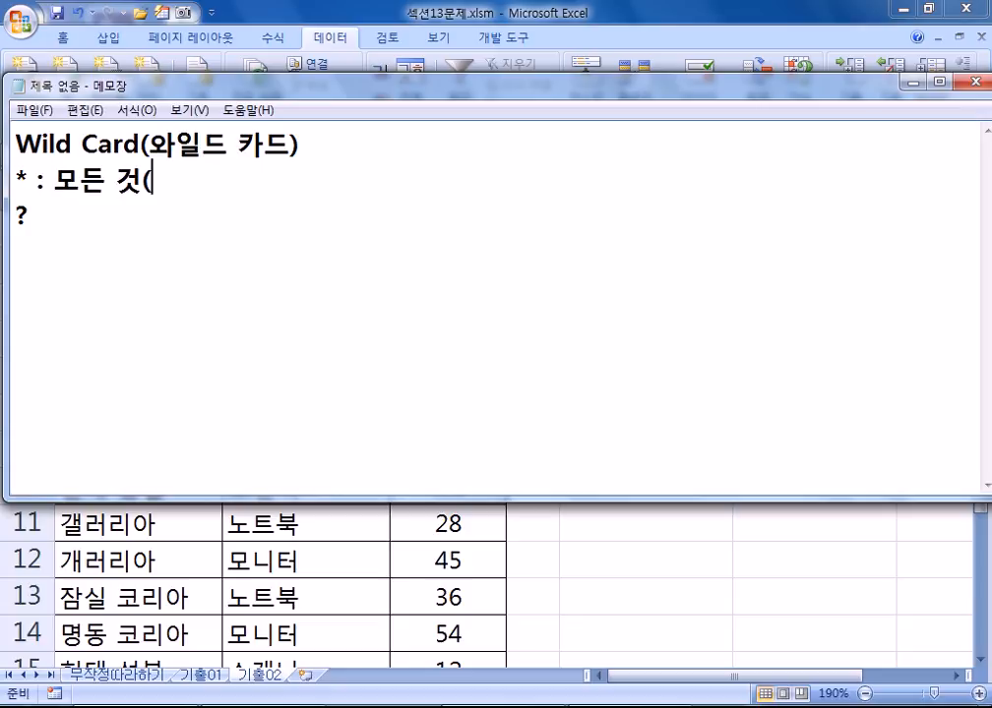
pyautogui.press('Hangul')
pyautogui.write('all) ?')
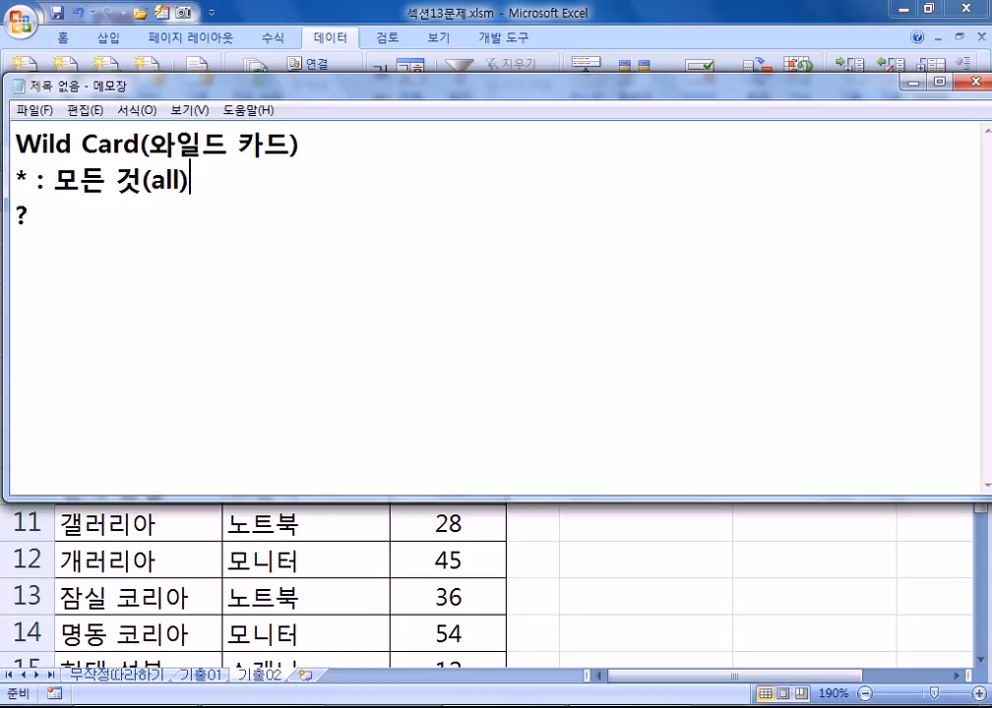
# - Complete the ? line of the note with the explanation ": 특정 1개"
pyautogui.write(' :')
pyautogui.press('Hangul')
pyautogui.write('특')
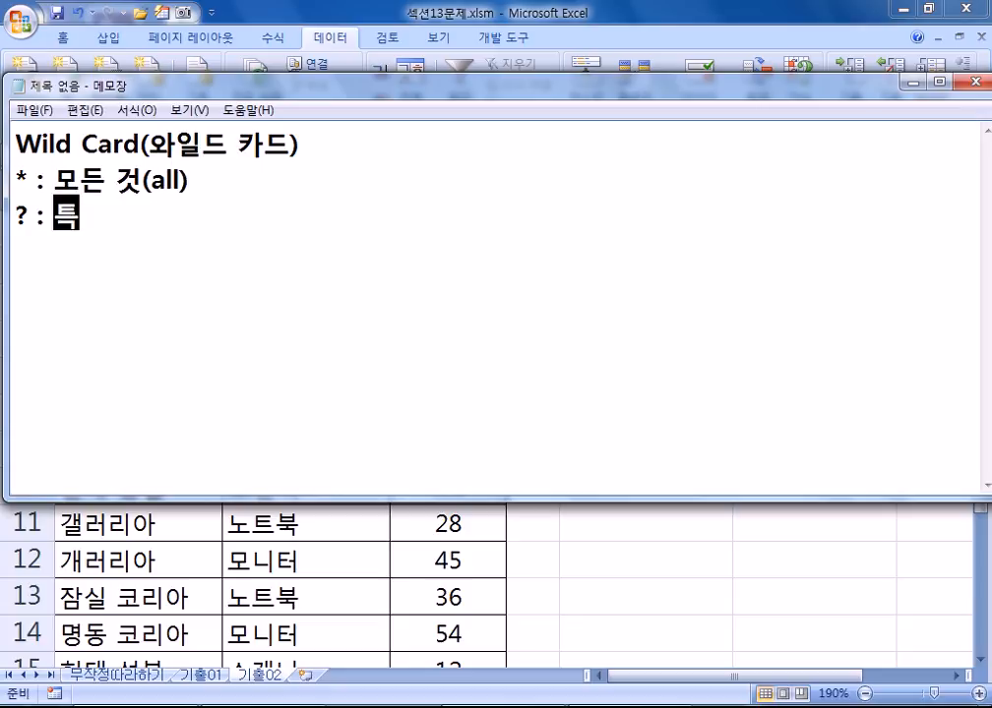
pyautogui.write('정 1개')
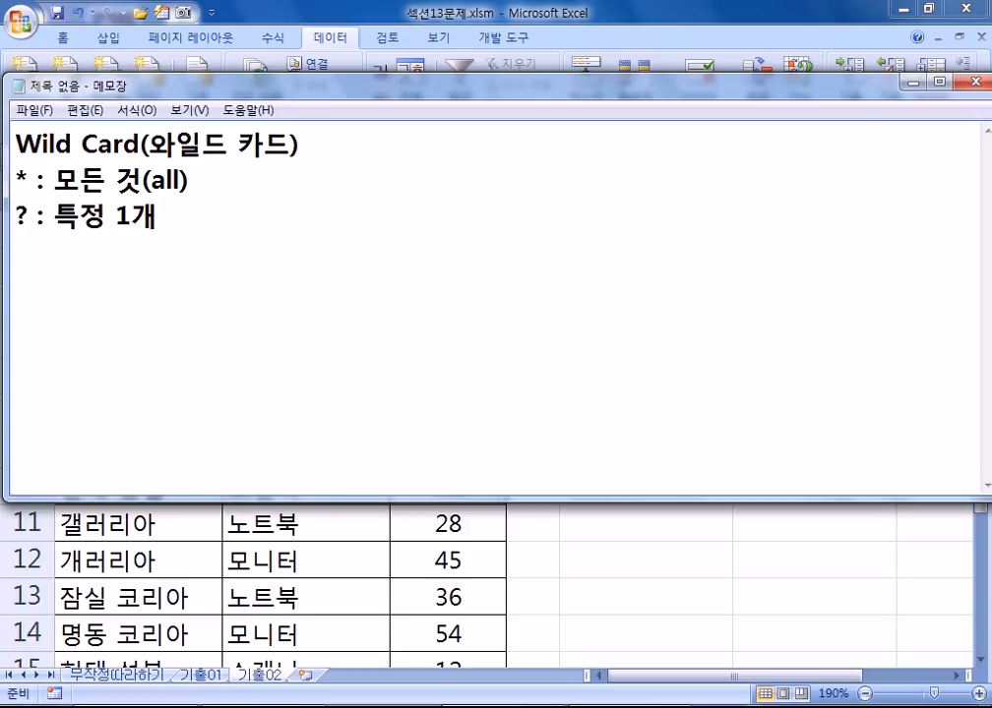
# - Below an empty line, start the example explanation 현대* : 앞의 글자는 "현대", in the note
pyautogui.press('Return')
pyautogui.write('현대* ')
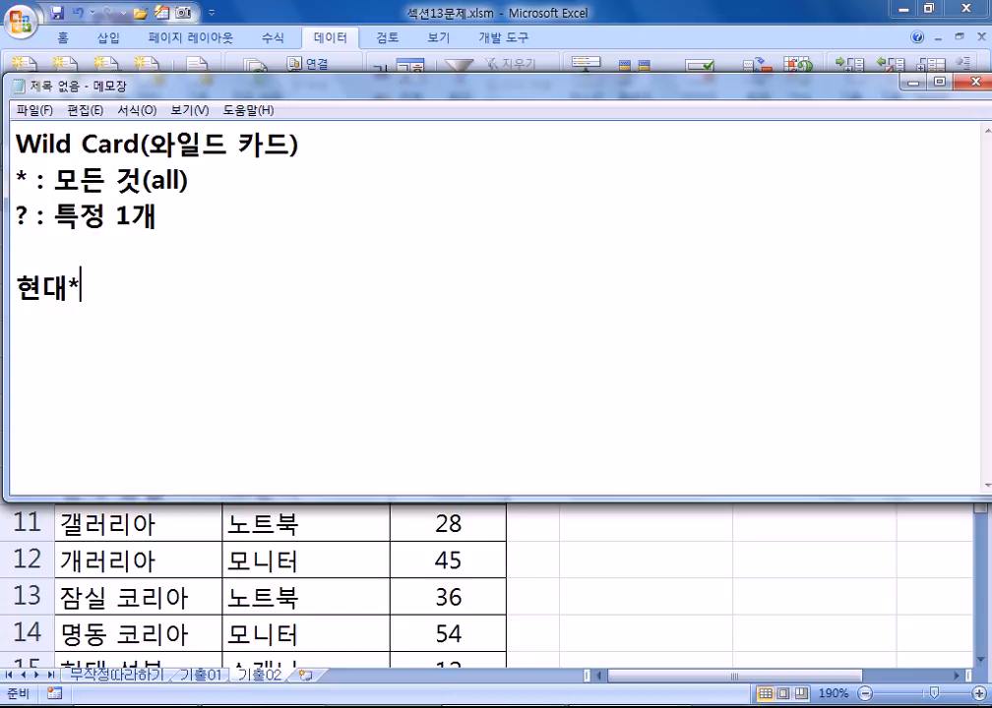
pyautogui.write(': ')
pyautogui.write('현')
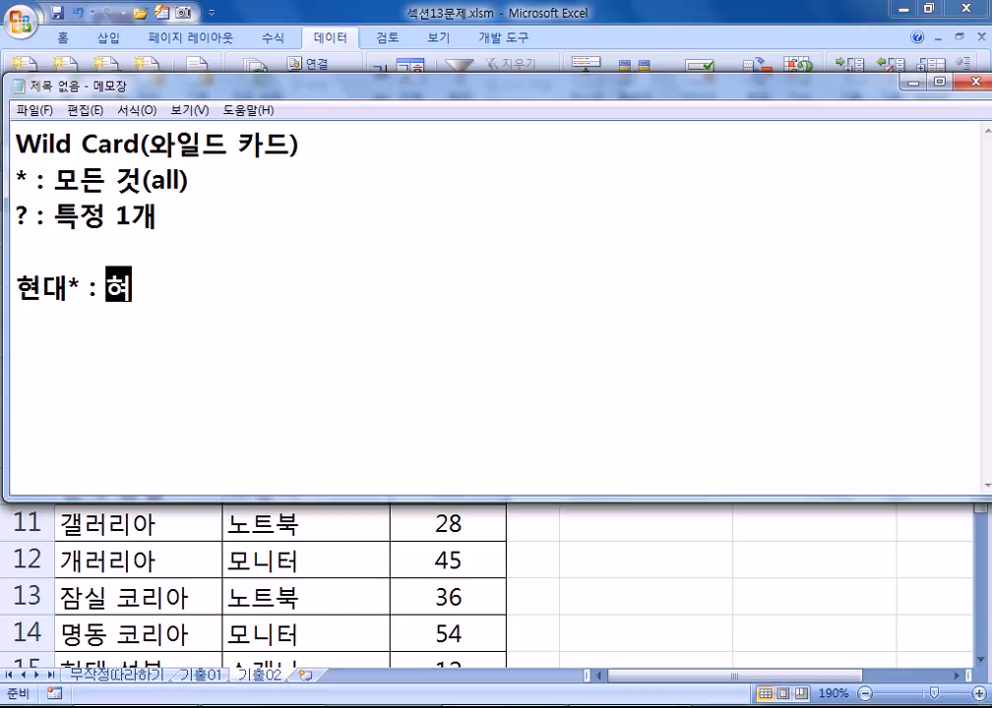
pyautogui.write('앞의 글자')
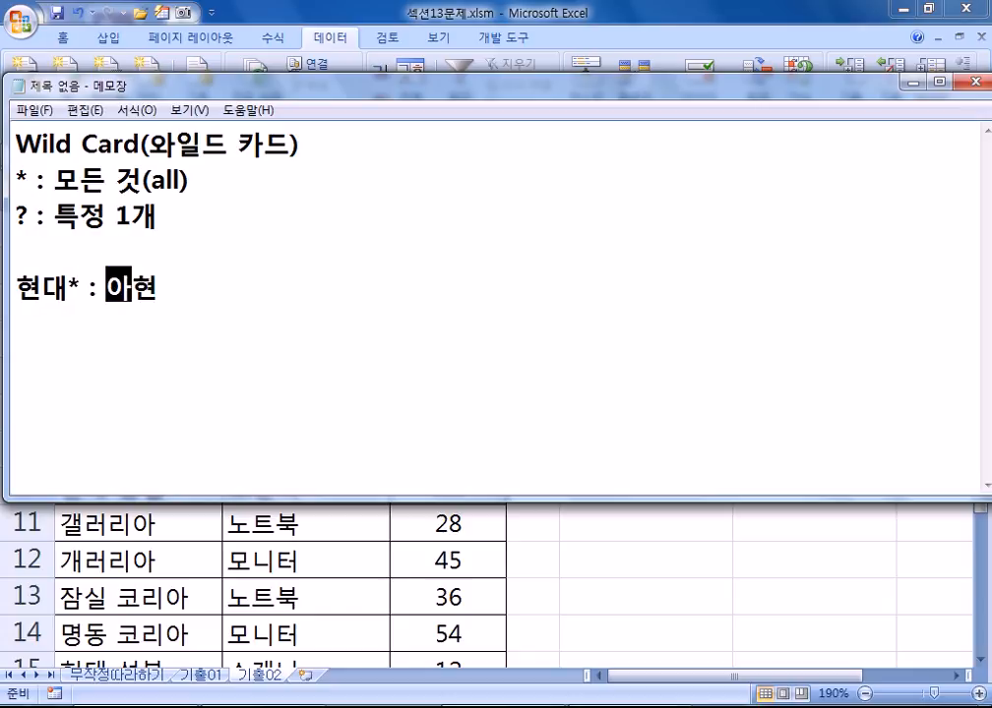
pyautogui.write('는 ')
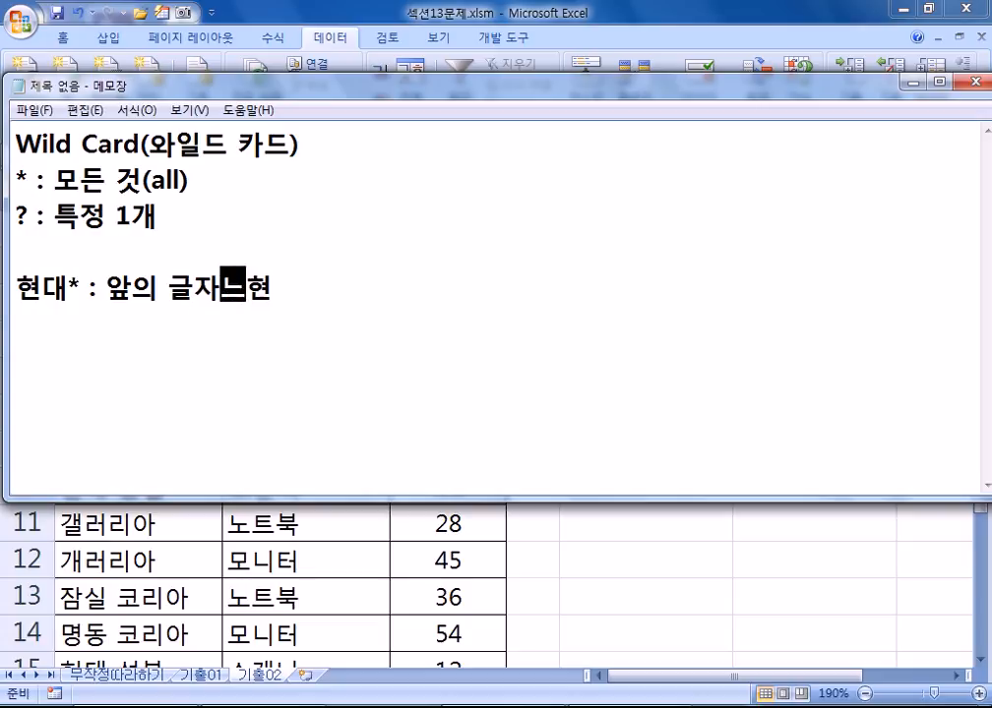
pyautogui.write('"')
pyautogui.press('Right')
pyautogui.write('대:')
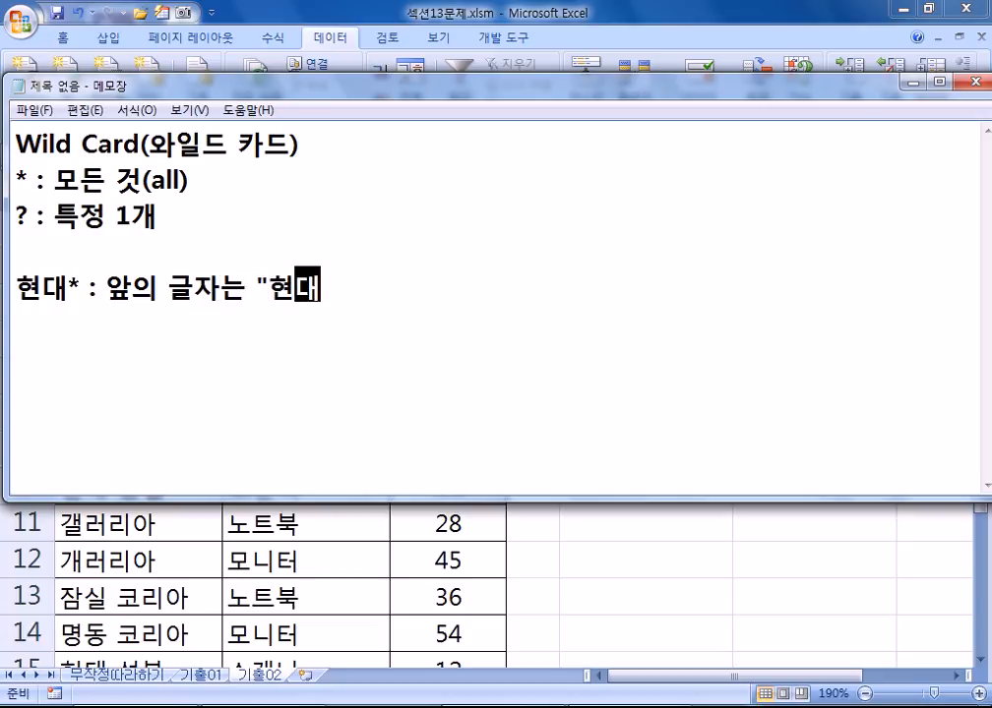
pyautogui.press('BackSpace')
pyautogui.write('" 나')
pyautogui.press('BackSpace')
pyautogui.press('BackSpace')
pyautogui.write(', ')
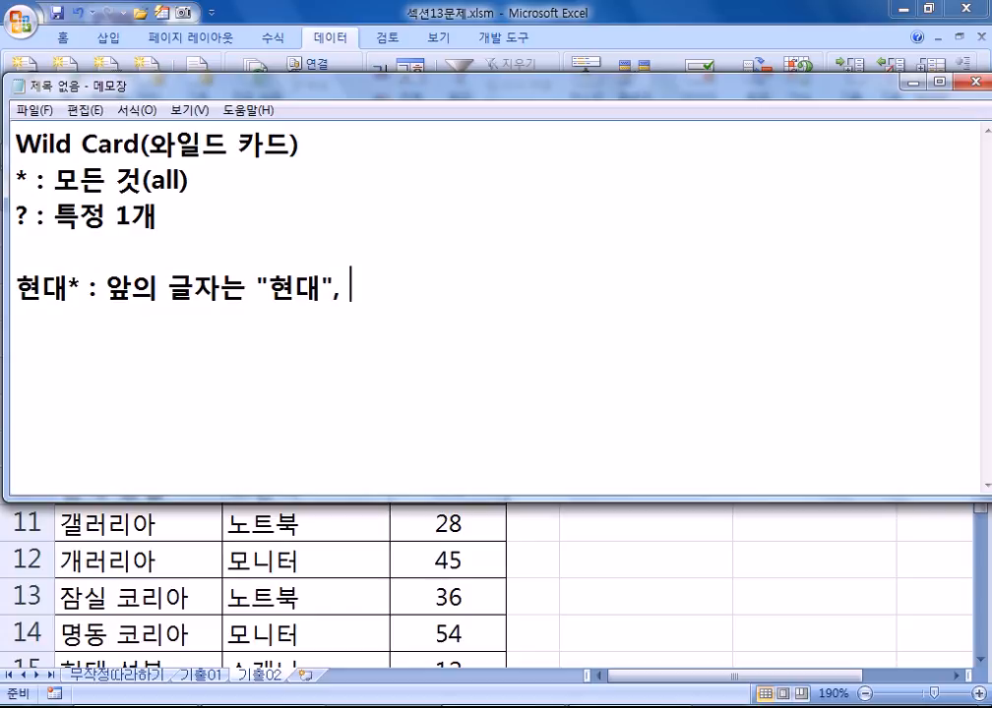
# - Finish the 현대* explanation with 나머지는 아무거나 모두 다, "현대"로 시작하는 것
pyautogui.write('나머지는 아')
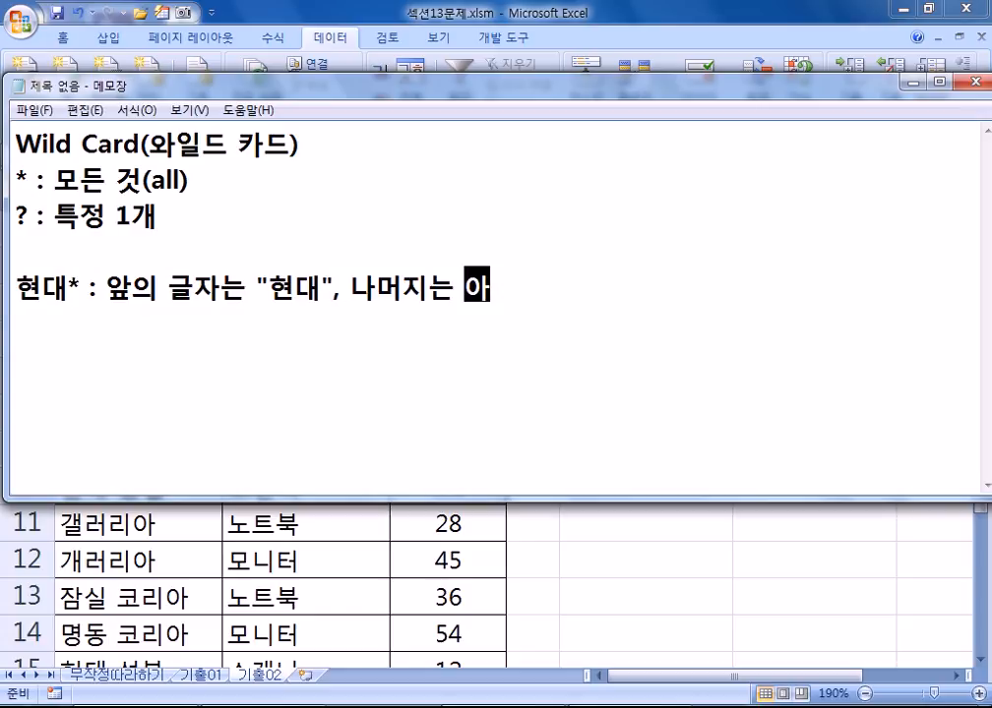
pyautogui.write('무거나 모두 다')
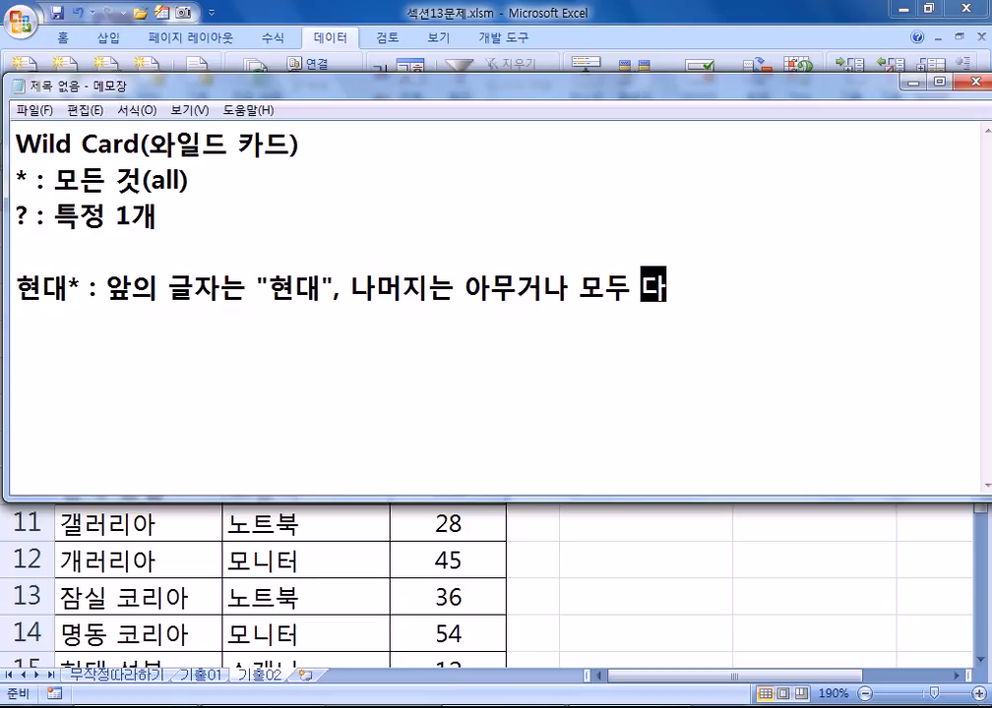
pyautogui.write(', ')
pyautogui.write('"현대"로 ')
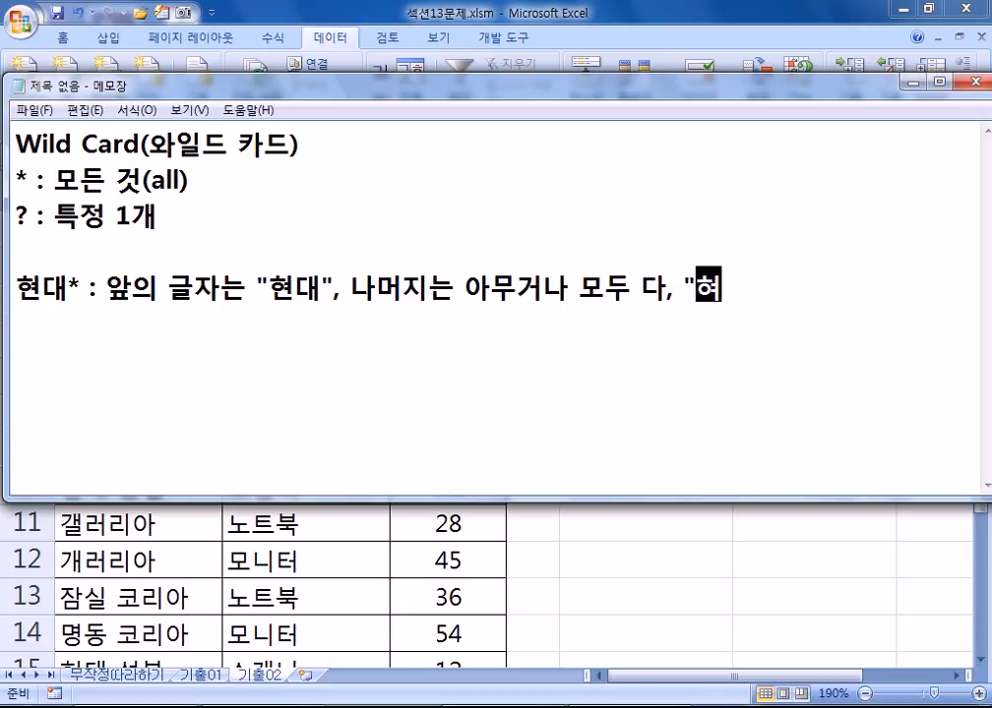
pyautogui.write('시작')
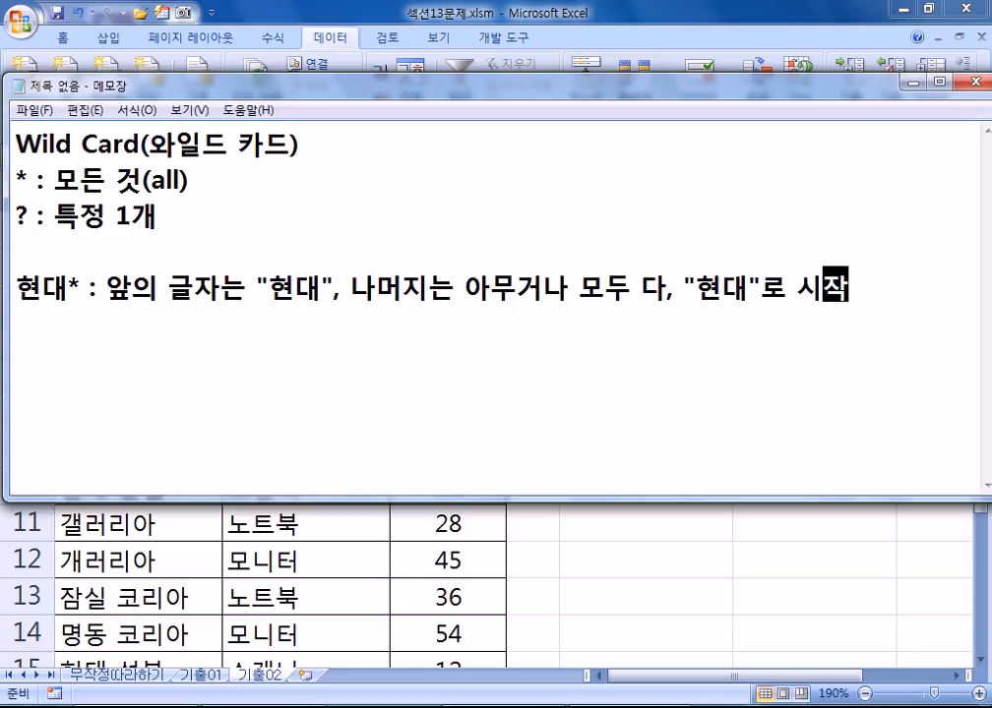
pyautogui.write('하는 거ㅅ')
pyautogui.press('Return')
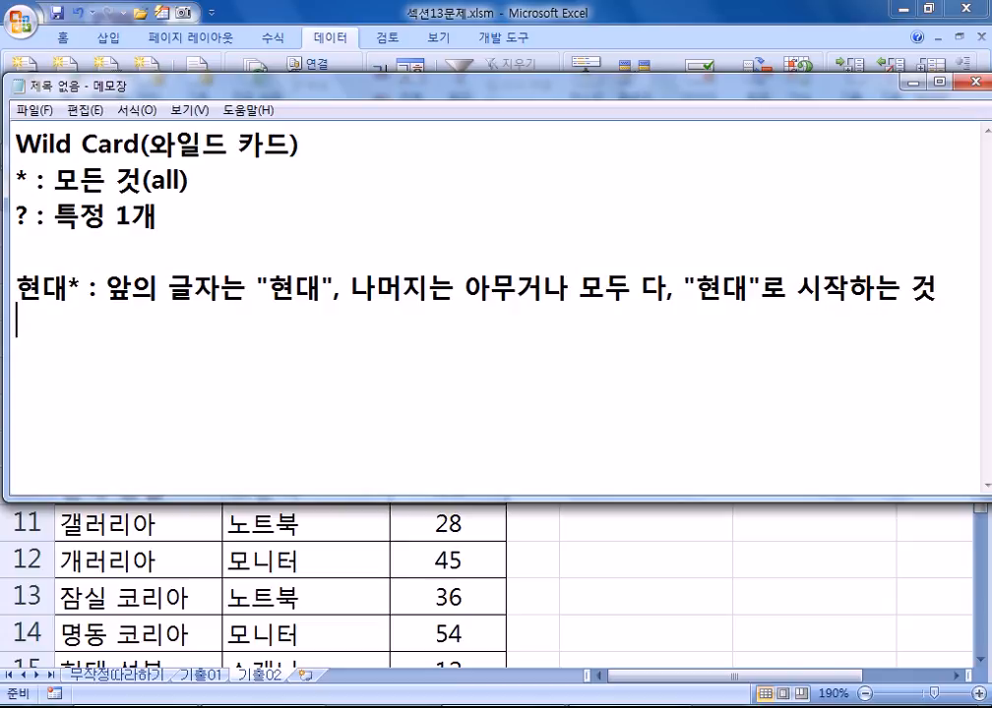
# - Add the example line *코리아 : "코리아"로 끝나는 것 to the note
pyautogui.write('*코리아 :')
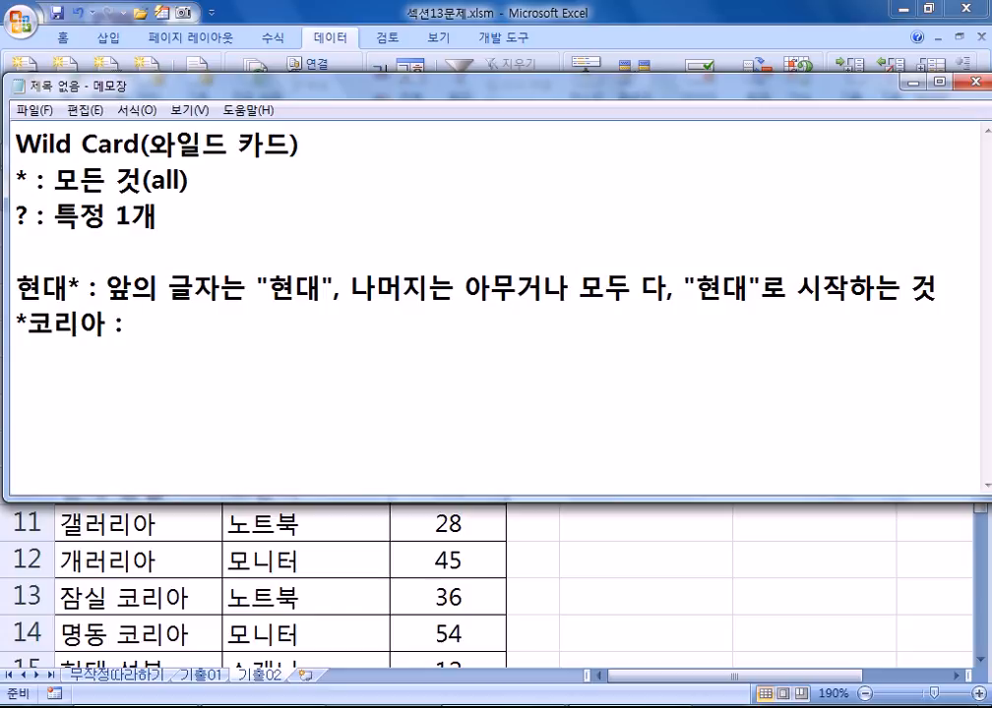
pyautogui.write(' 코리아')
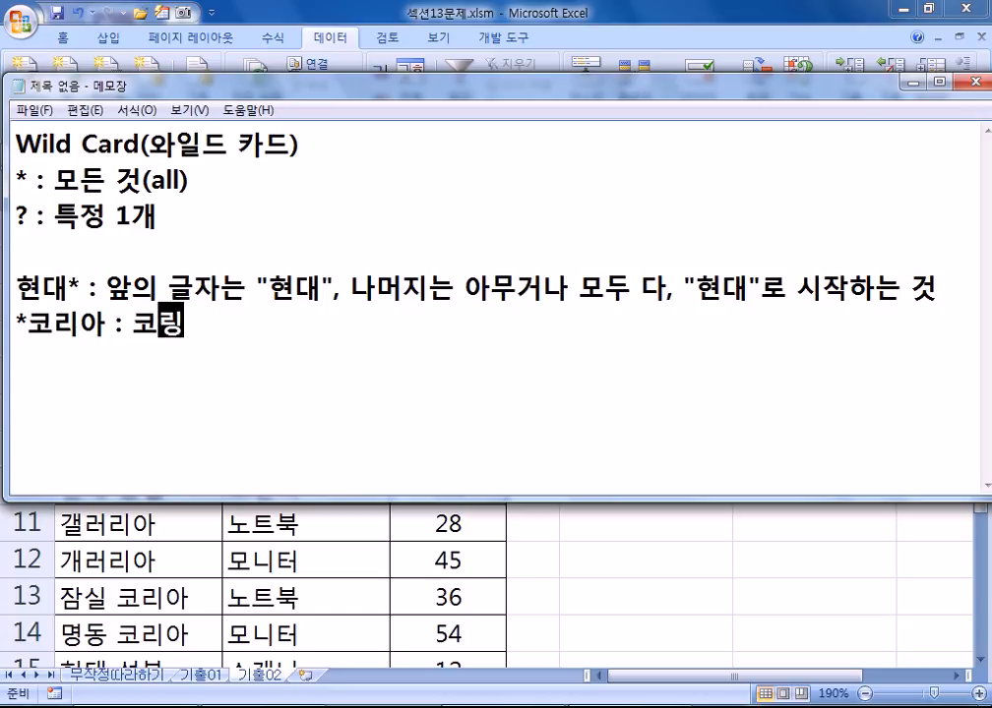
pyautogui.click(137, 321)
pyautogui.write('"')
pyautogui.press('End')
pyautogui.write('"')
pyautogui.write('로 ')
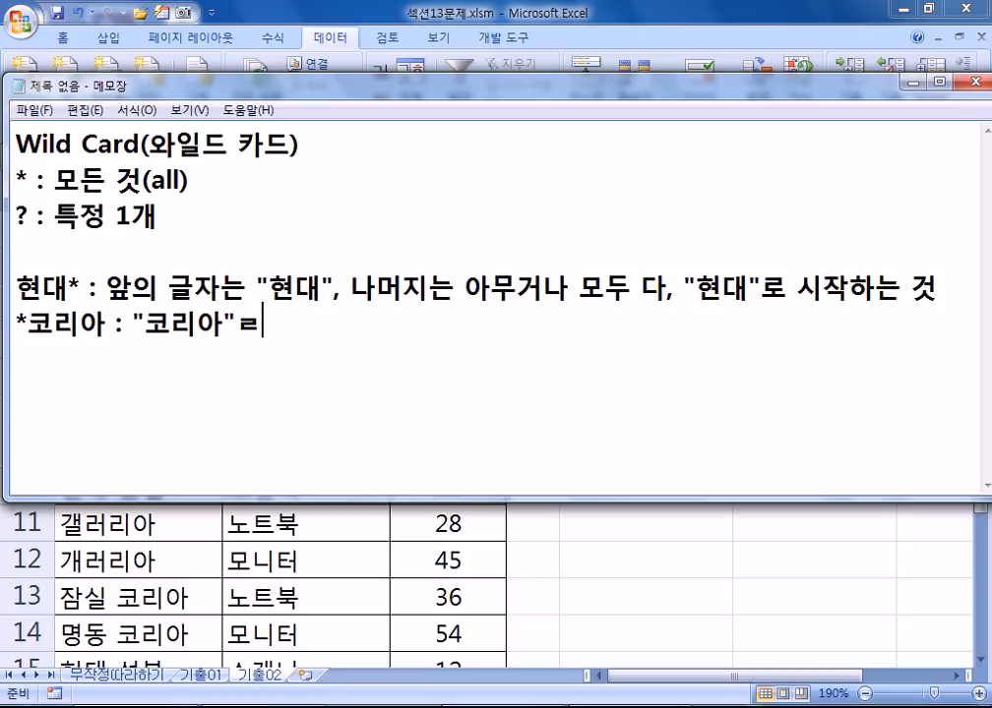
pyautogui.write('끝나는 것')
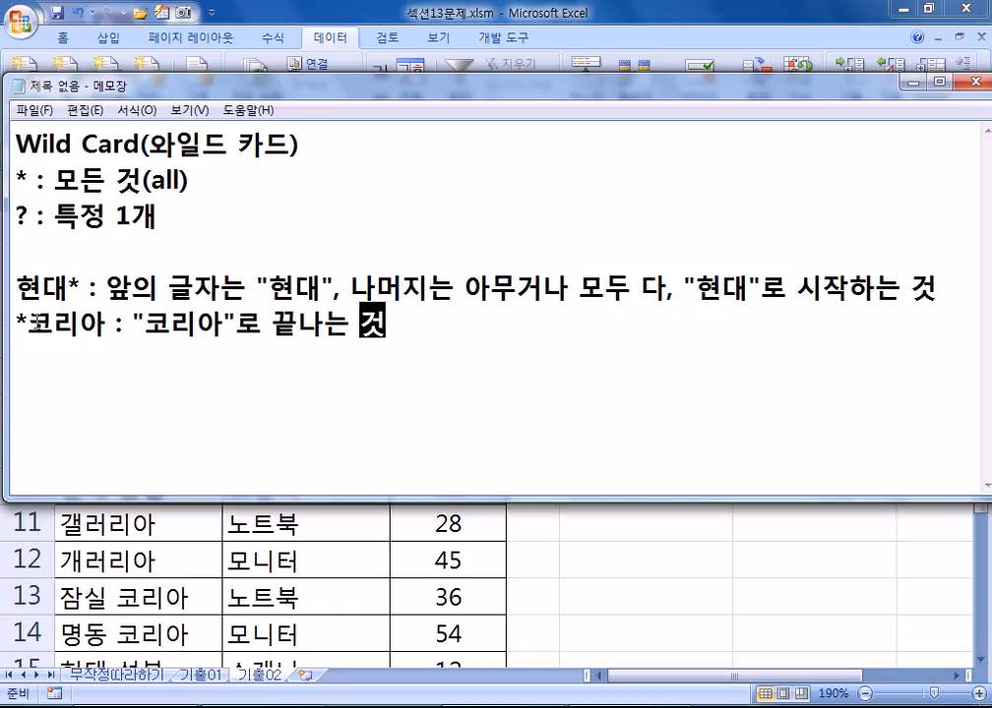
pyautogui.moveTo(32, 323); pyautogui.dragTo(4, 323)
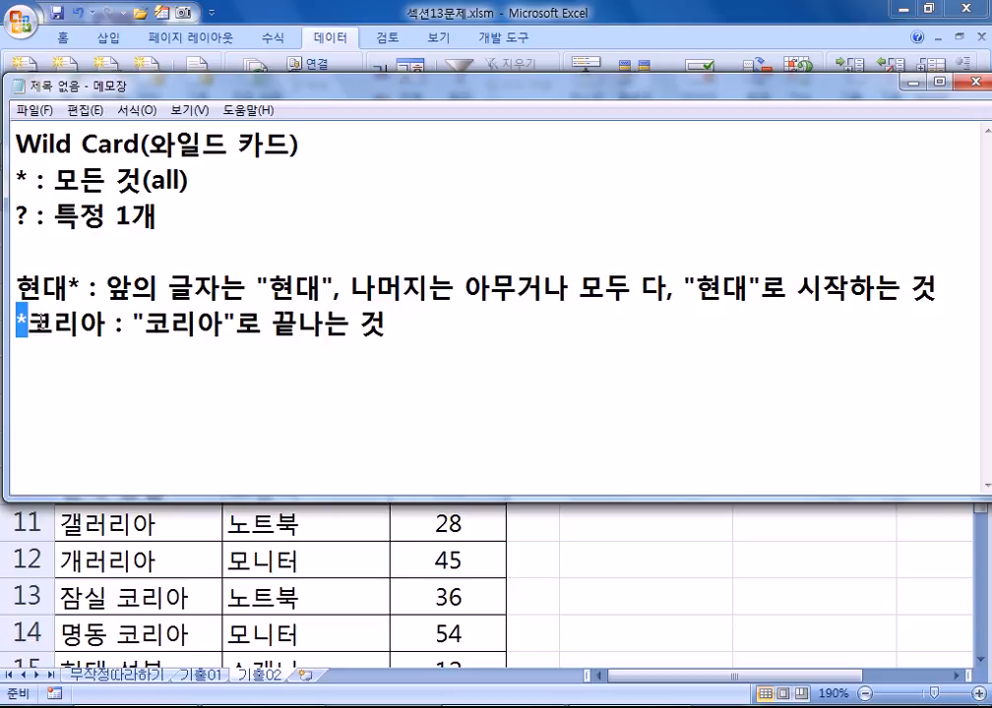
pyautogui.press('Right')
pyautogui.press('Right')
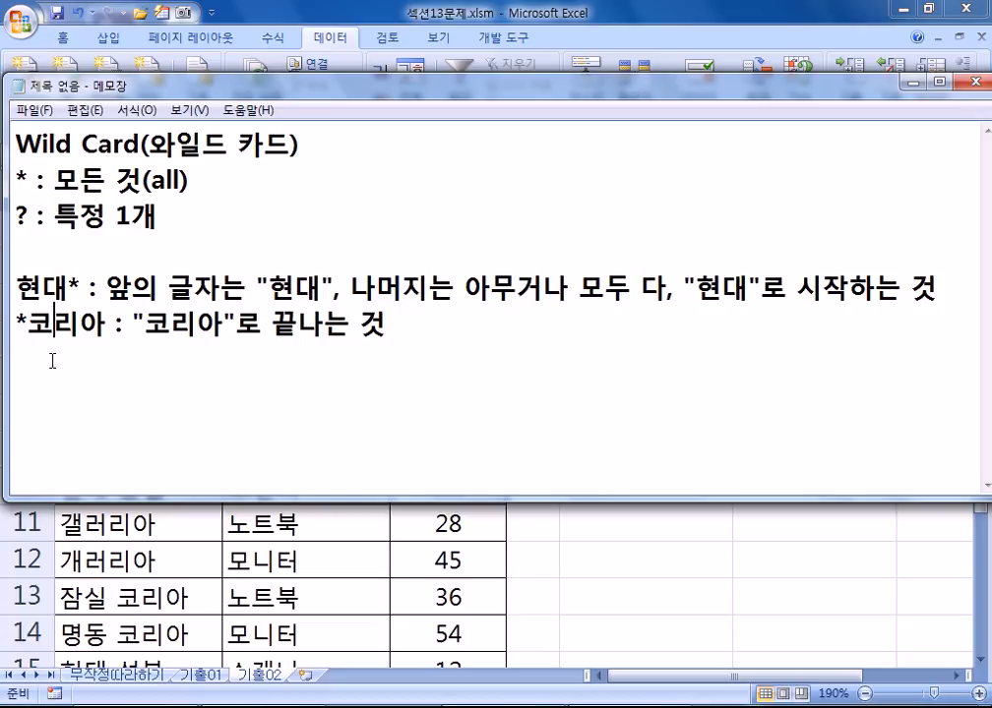
pyautogui.moveTo(32, 322); pyautogui.dragTo(3, 321)
# - Below the *코리아 line, add the line 현대? : "현대"로 시작하는 3글자, "현대차"
pyautogui.click(440, 336)
pyautogui.press('Return')
pyautogui.write('현대? : 현대 ㅑ')
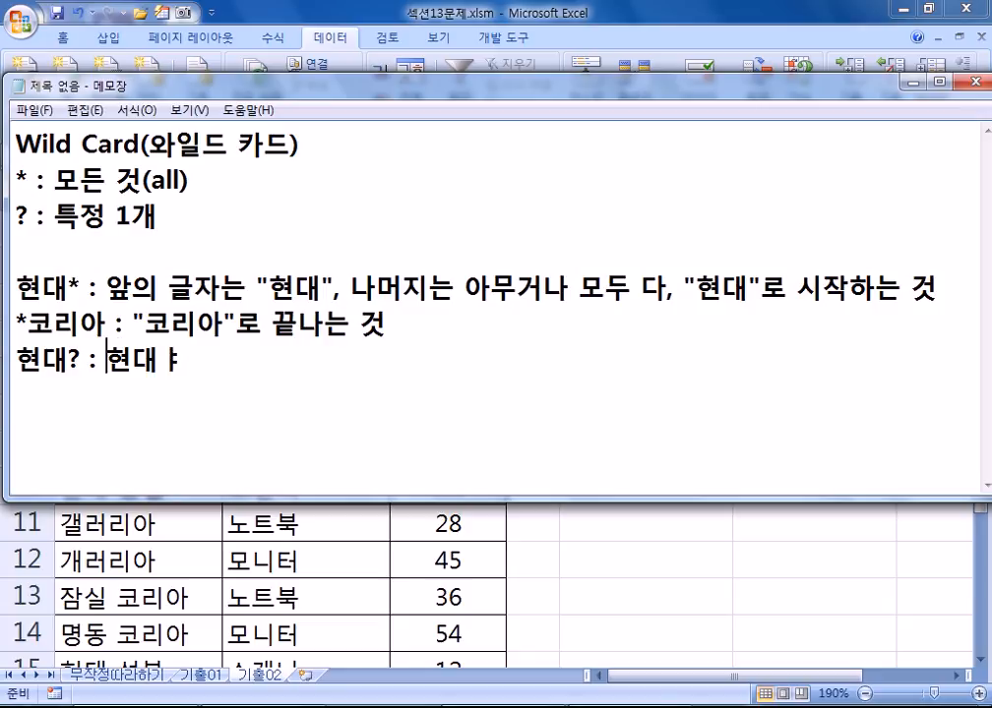
pyautogui.write('"')
pyautogui.press('End')
pyautogui.write('"')
pyautogui.press('BackSpace')
pyautogui.press('BackSpace')
pyautogui.press('BackSpace')
pyautogui.write('"로 시작하는 3글자')
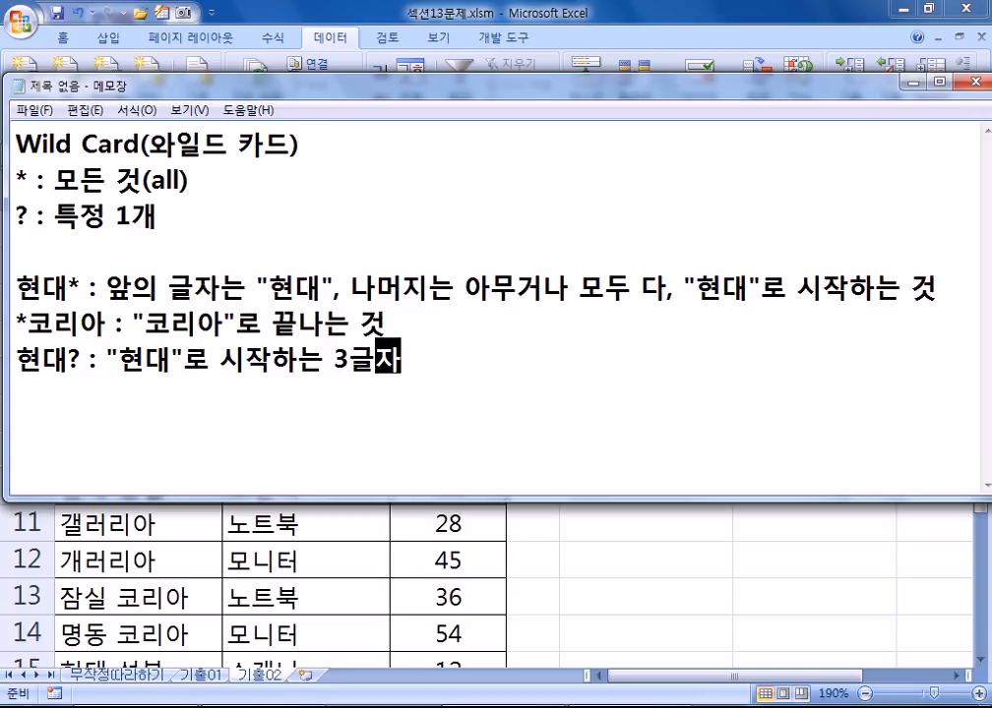
pyautogui.write(', "현')
pyautogui.write('ㅏ"')
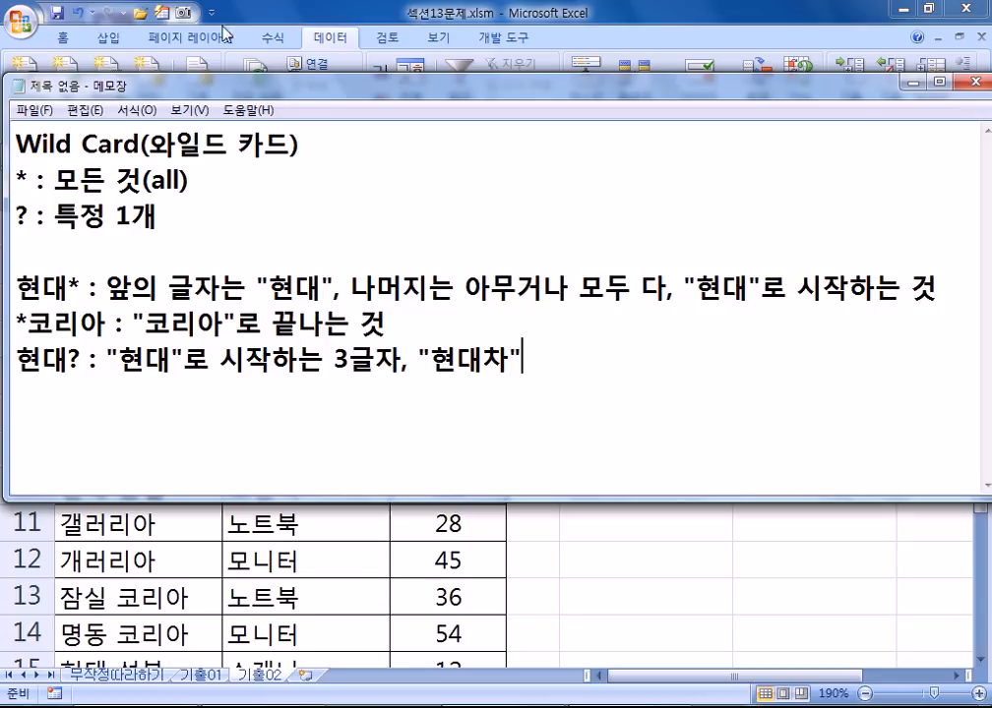
# - Start a line below the 현대? example with the text 현대??? : "현대"로 시작하는 5글자, in the note
pyautogui.moveTo(73, 360); pyautogui.dragTo(82, 360)
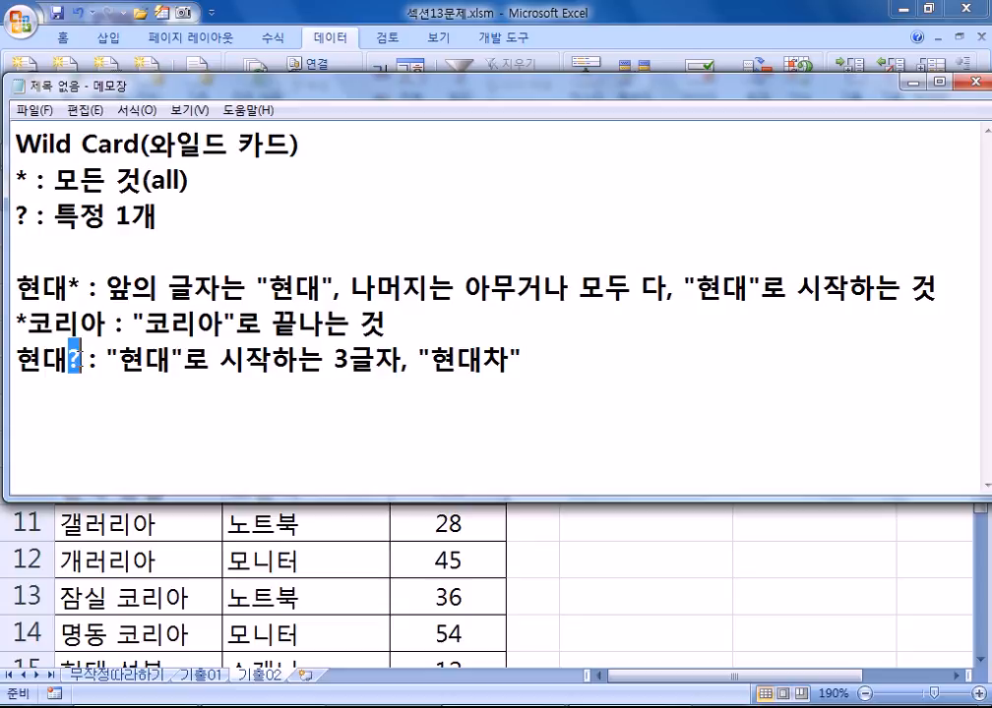
pyautogui.click(90, 394)
pyautogui.press('End')
pyautogui.press('Return')
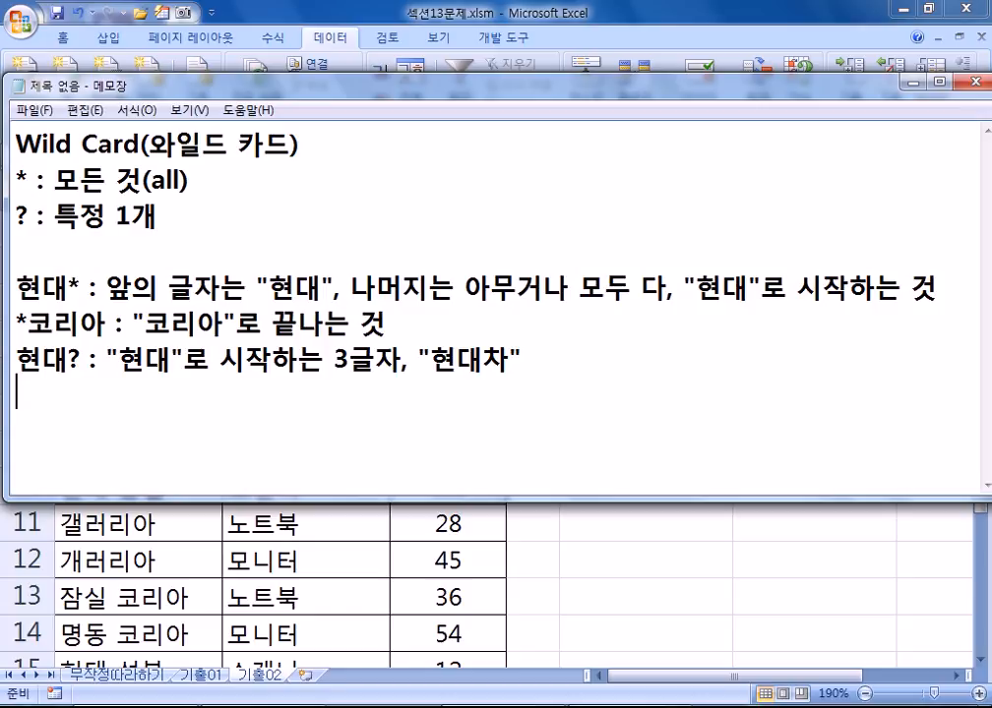
pyautogui.moveTo(80, 360); pyautogui.dragTo(72, 361)
pyautogui.click(67, 381)
pyautogui.write('현대?')
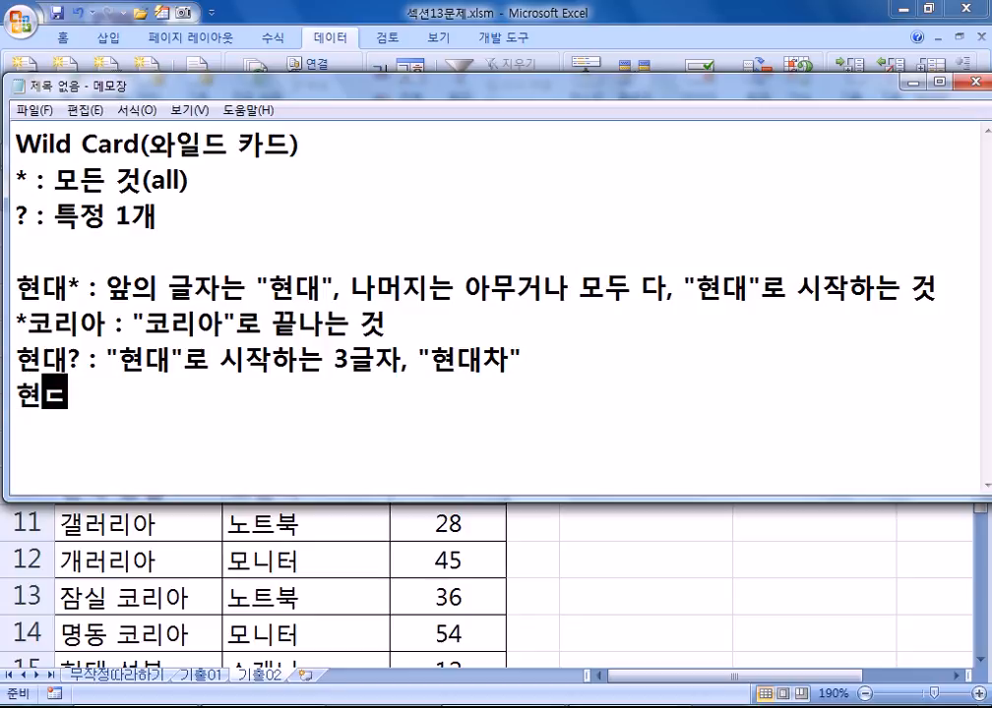
pyautogui.write('?? : ')
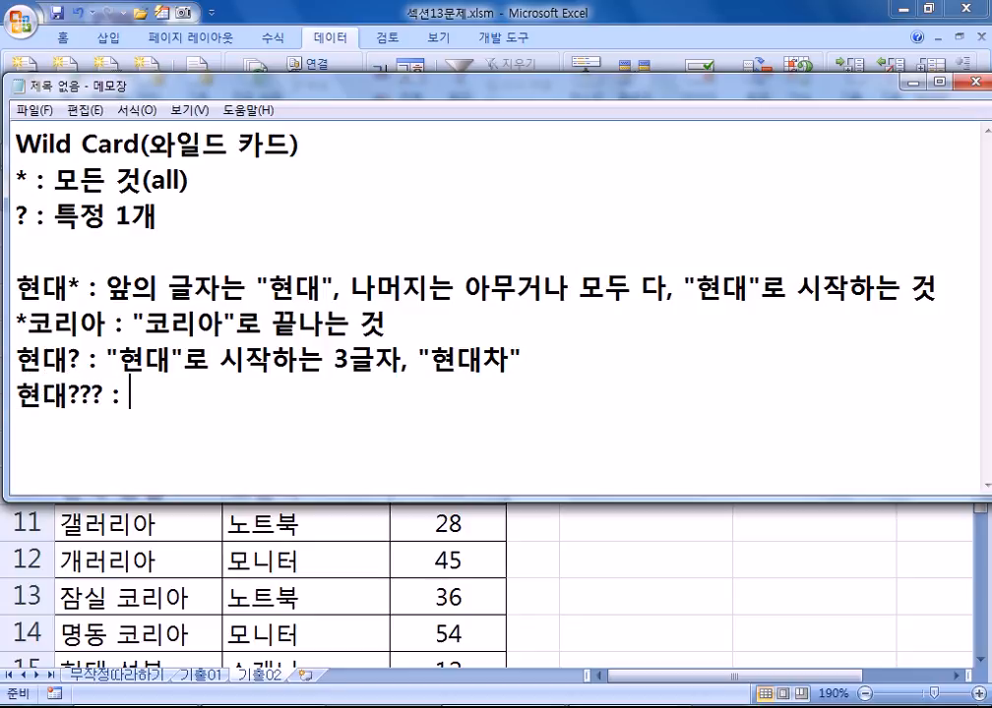
pyautogui.write('"현대')
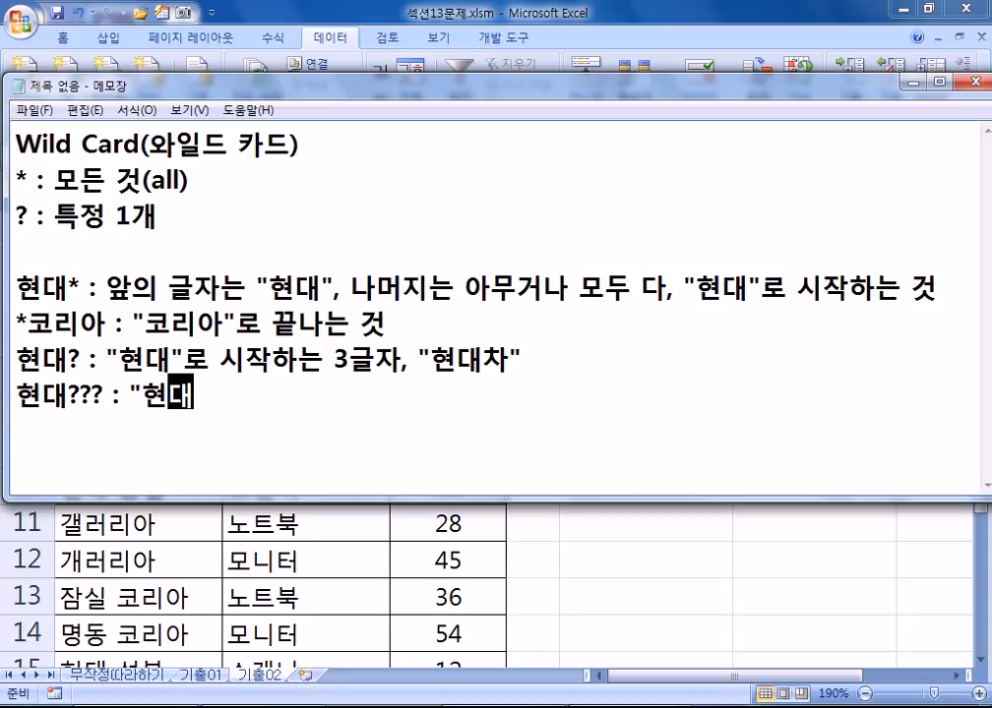
pyautogui.write('"로 시작하는 4')
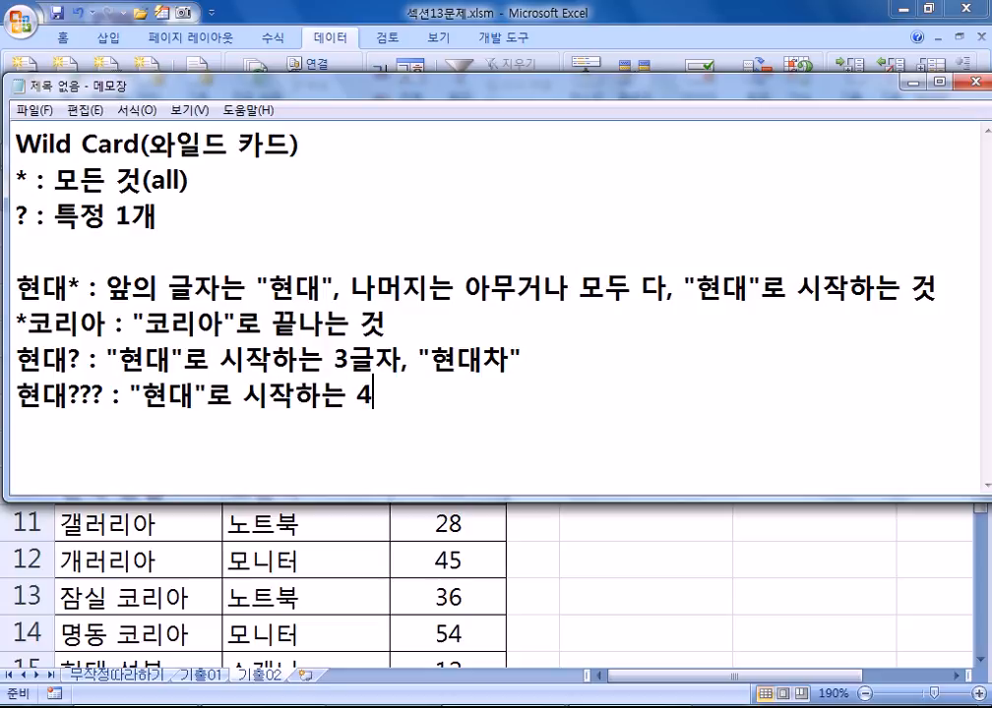
pyautogui.press('BackSpace')
pyautogui.write('5글ㅈ')
pyautogui.write('자, ')
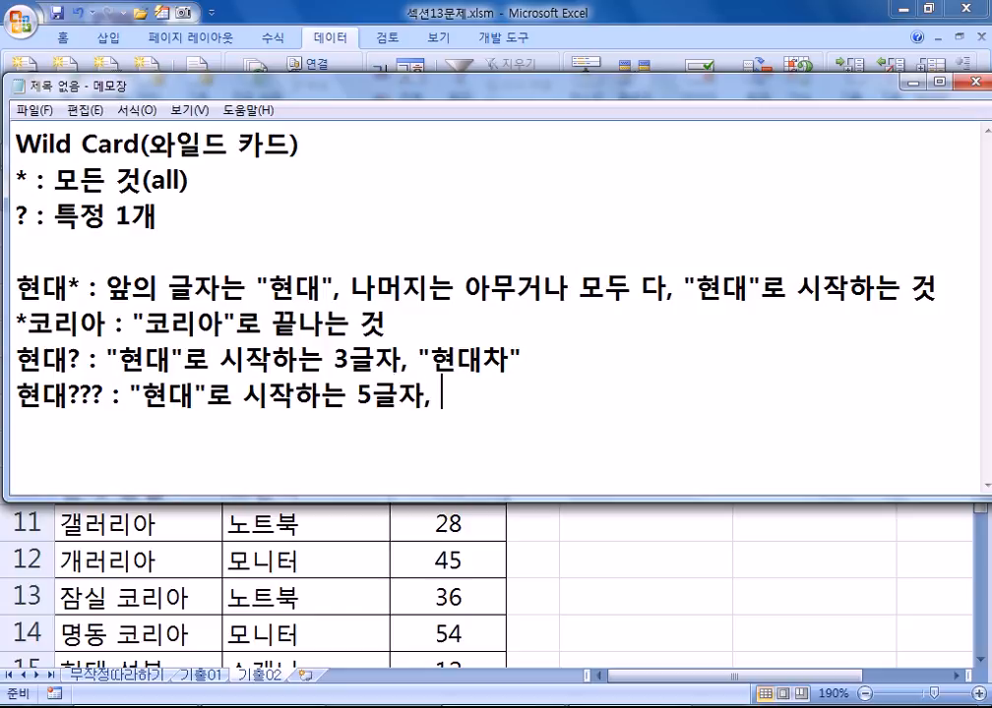
# - Append the example "현대자동차" to the 현대??? line
pyautogui.write(':')
pyautogui.press('BackSpace')
pyautogui.write('"현대')
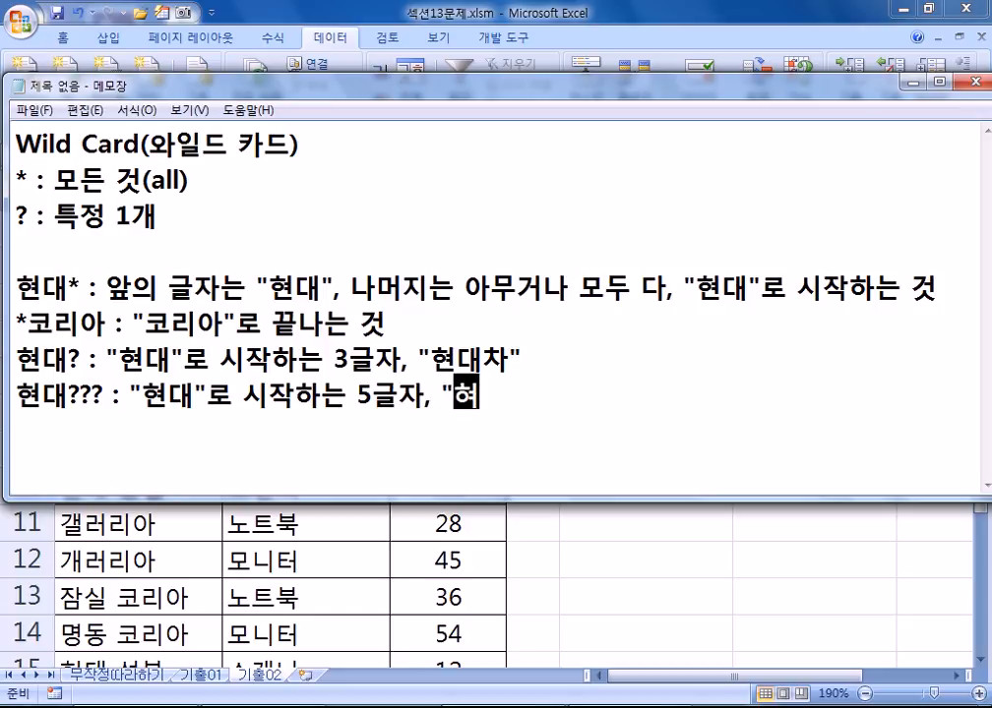
pyautogui.write('자동차"')
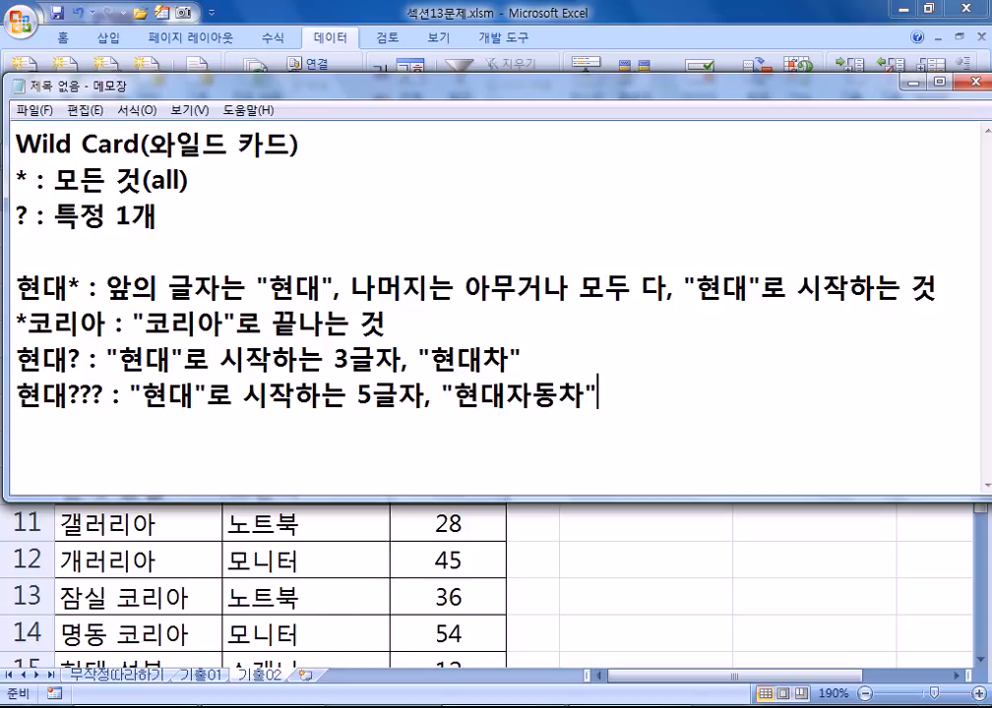
# - Add a final example line to the note reading 현?대 : "현상대", "현아대", "현중대"
pyautogui.press('Return')
pyautogui.write('현?')
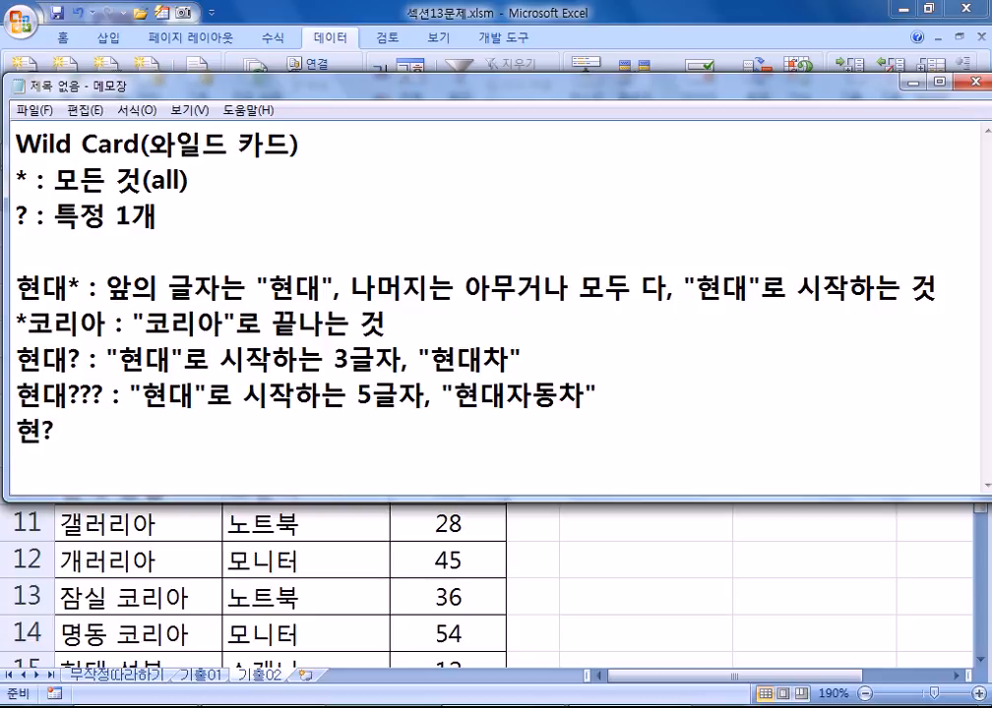
pyautogui.write('대 :')
pyautogui.write('"현')
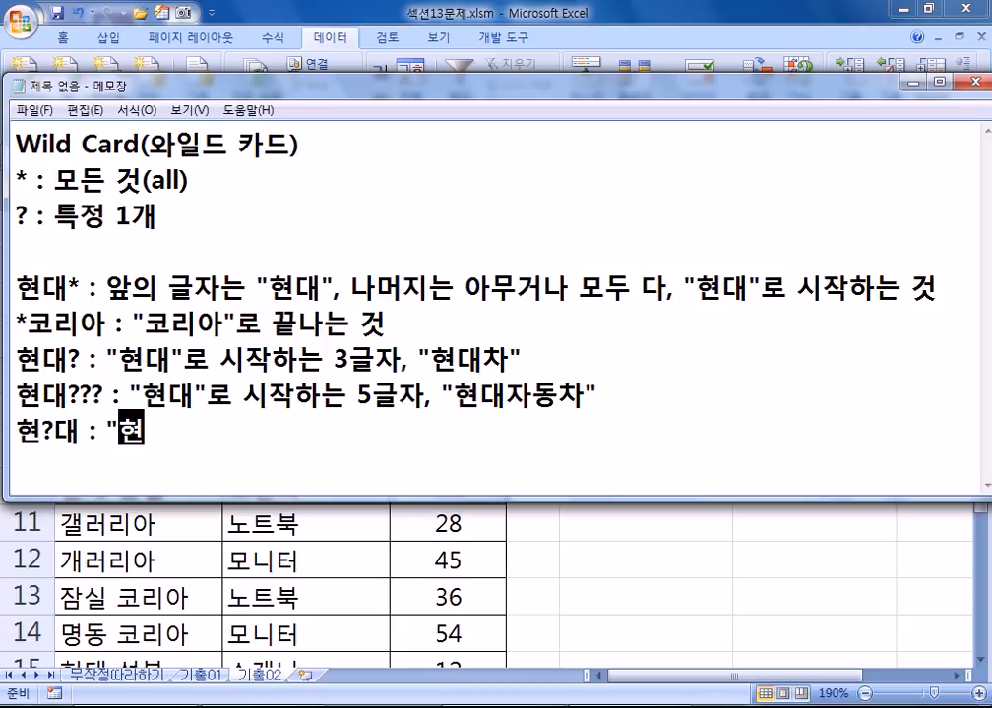
pyautogui.write('상대"ㅡ,')
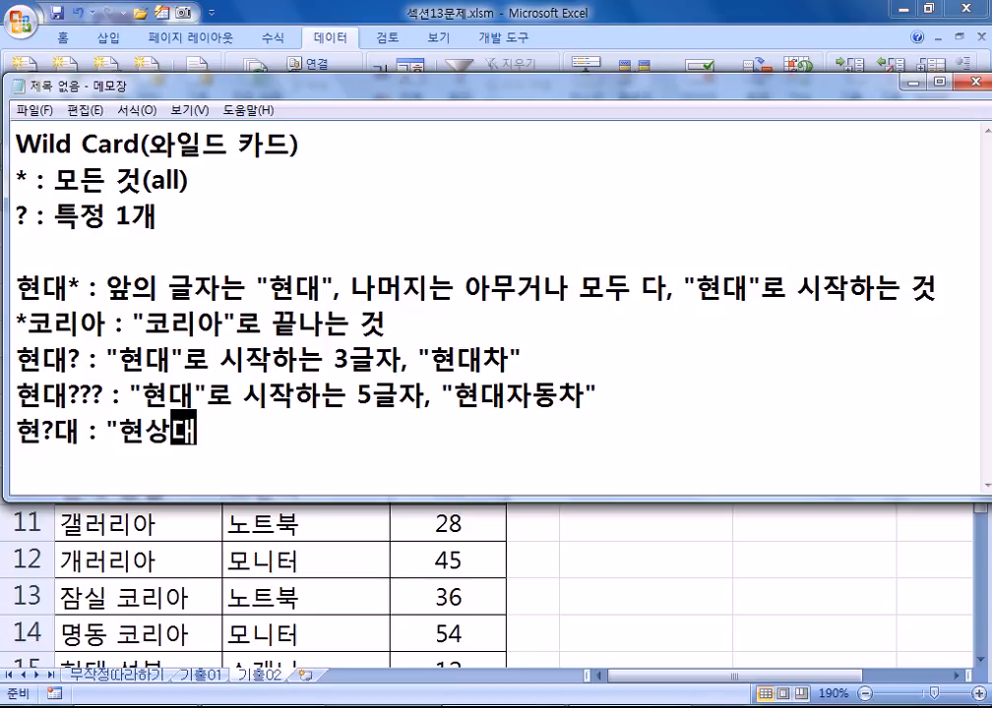
pyautogui.press('BackSpace')
pyautogui.press('BackSpace')
pyautogui.write(', ')
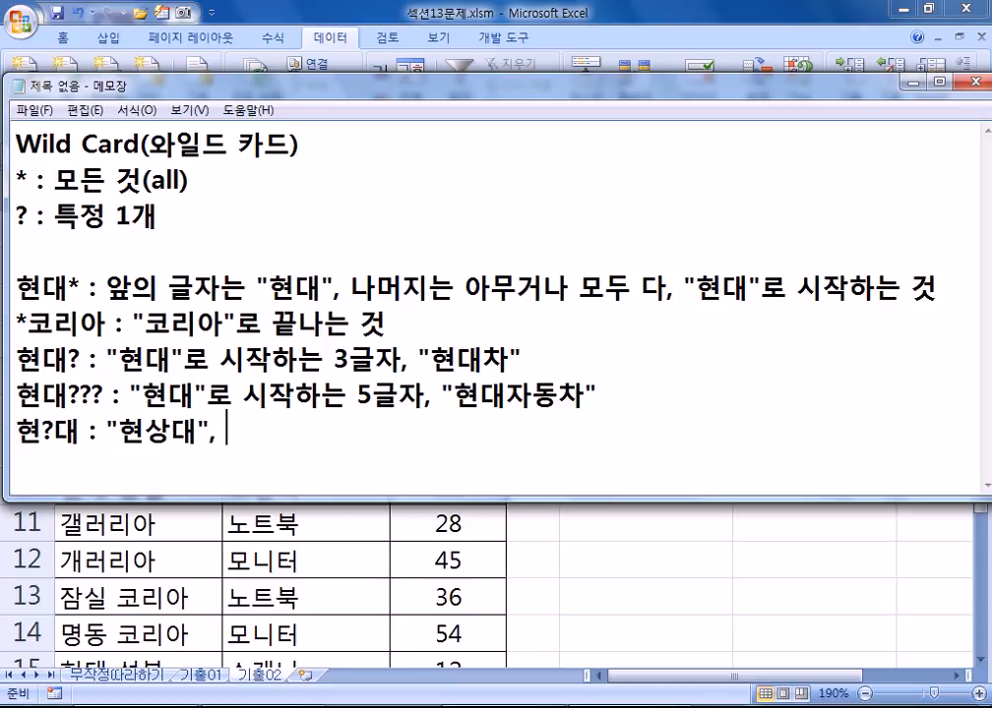
pyautogui.write('"현아')
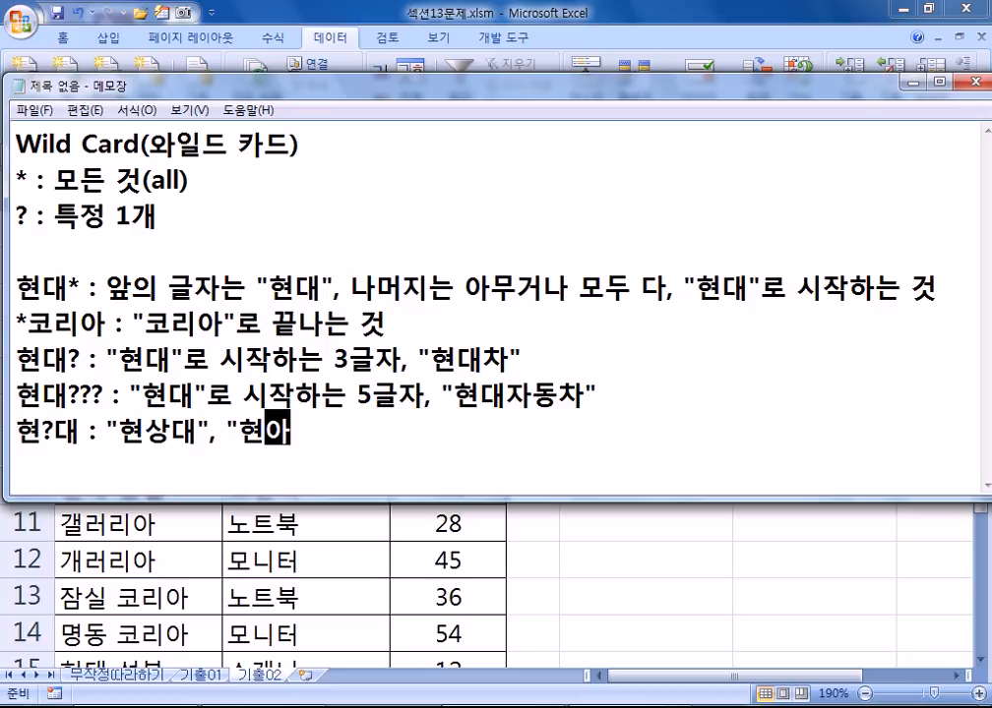
pyautogui.write('대", "현')
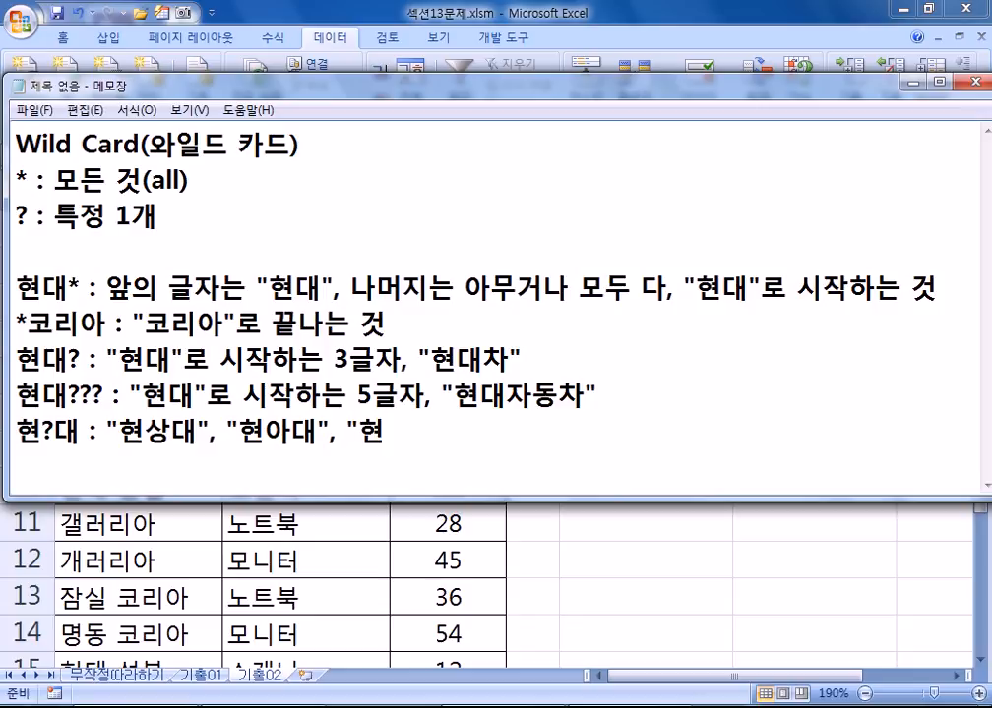
pyautogui.write('중대"')
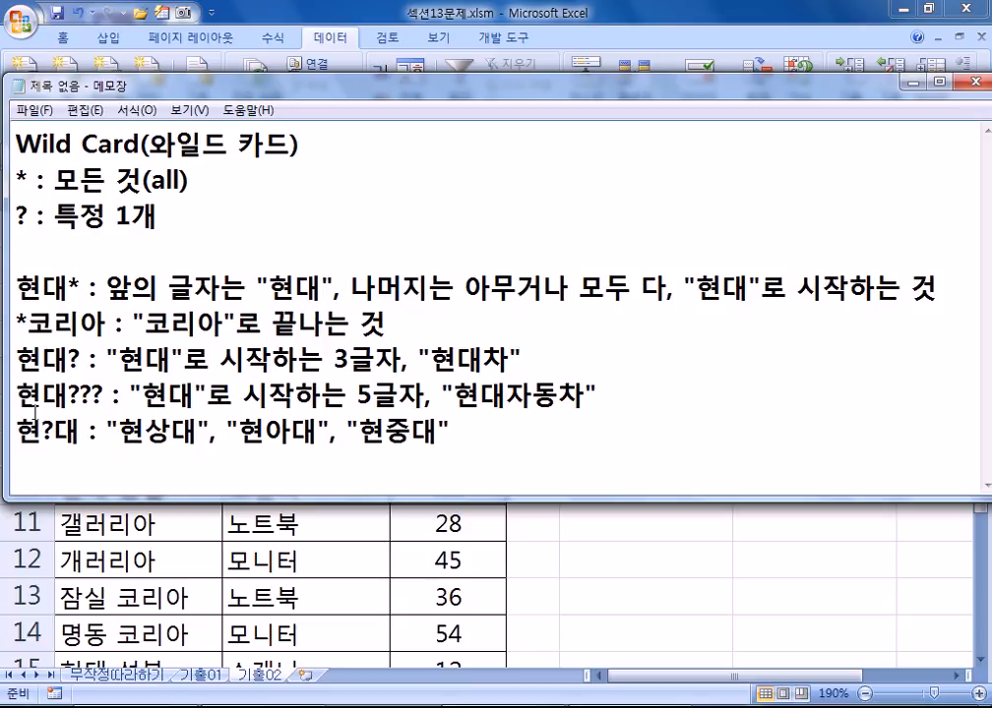
pyautogui.moveTo(41, 430); pyautogui.dragTo(54, 430)
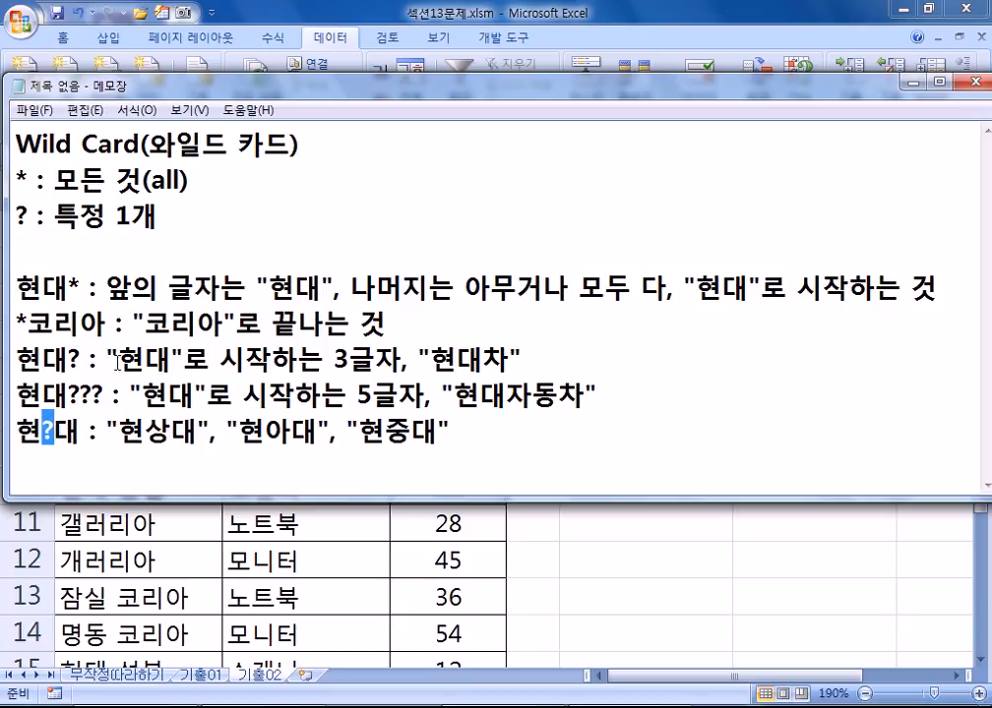
pyautogui.click(495, 459)
# - Switch to File Explorer and try to insert a / into the name of the 12 시나리오 PNG file
pyautogui.click(261, 706)
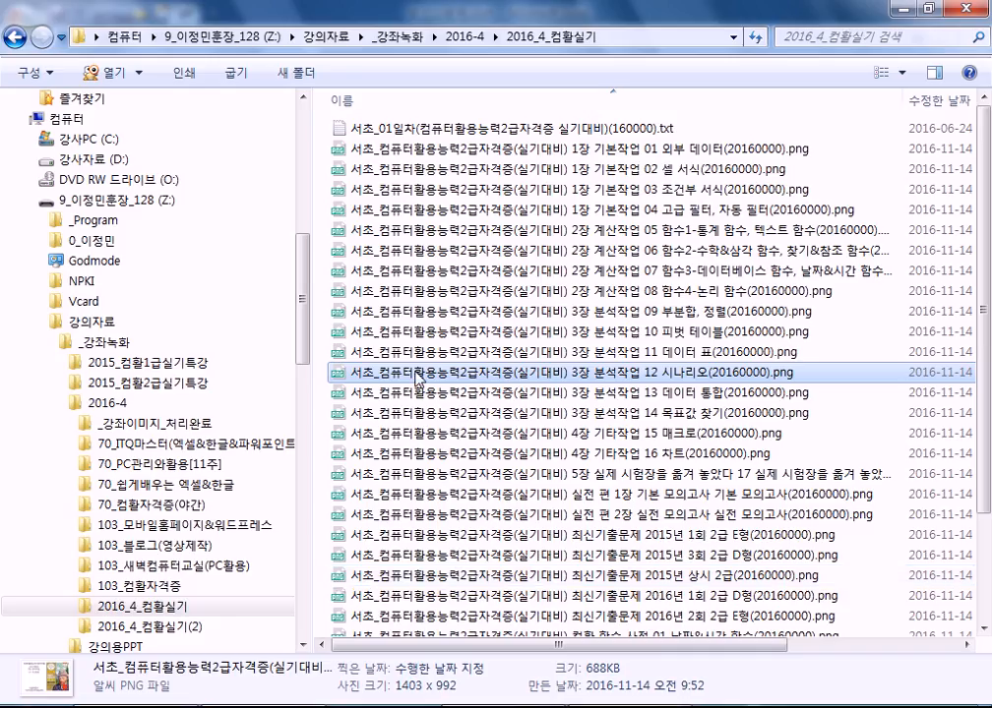
pyautogui.click(711, 373)
pyautogui.click(713, 373)
pyautogui.write('/')
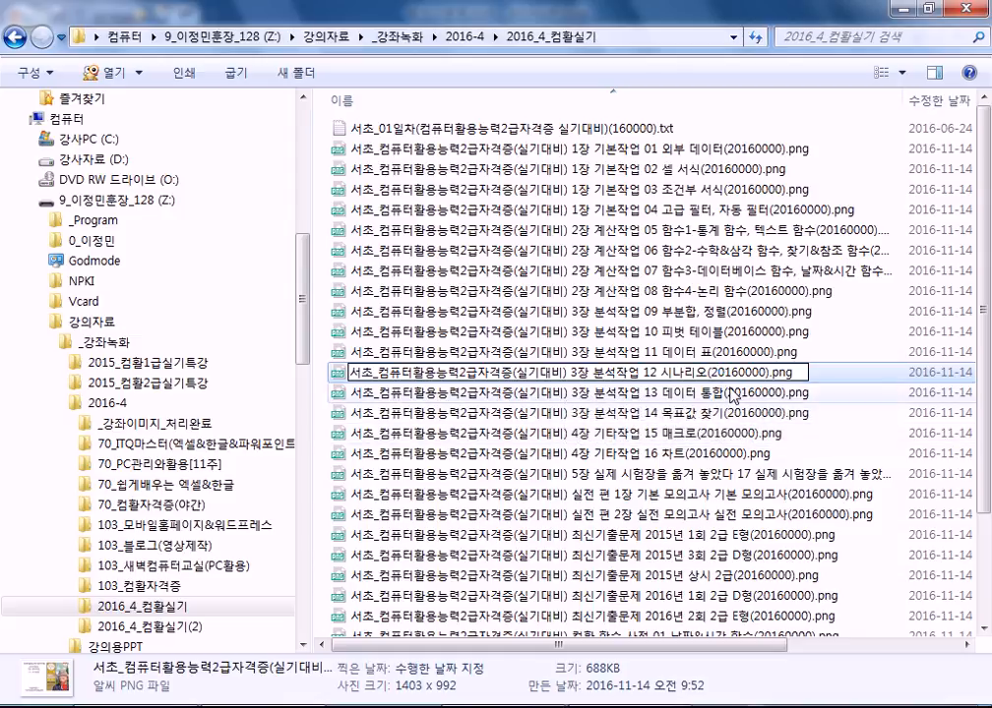
pyautogui.write('/')
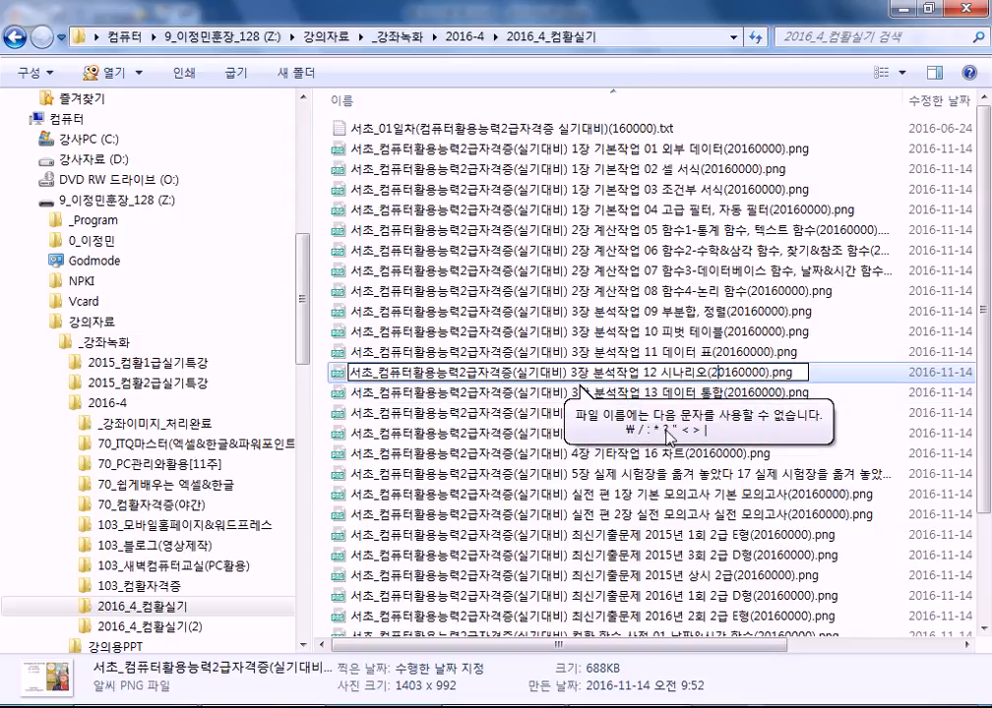
pyautogui.press('Escape')
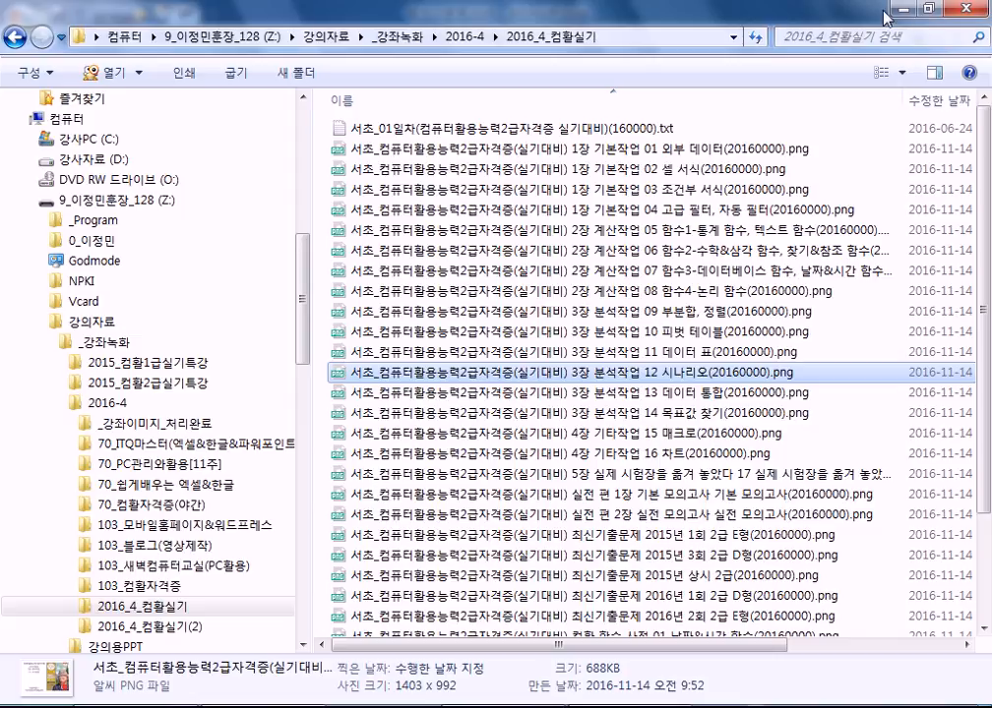
pyautogui.click(903, 10)
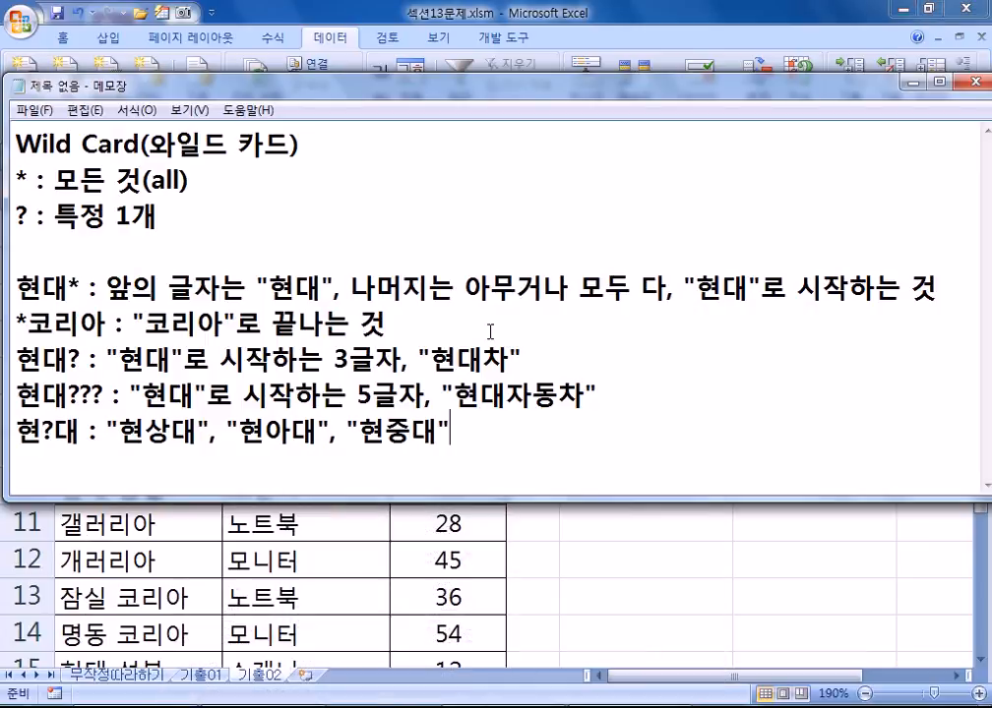
pyautogui.moveTo(28, 180); pyautogui.dragTo(30, 222)
pyautogui.click(17, 215)
pyautogui.click(32, 255)
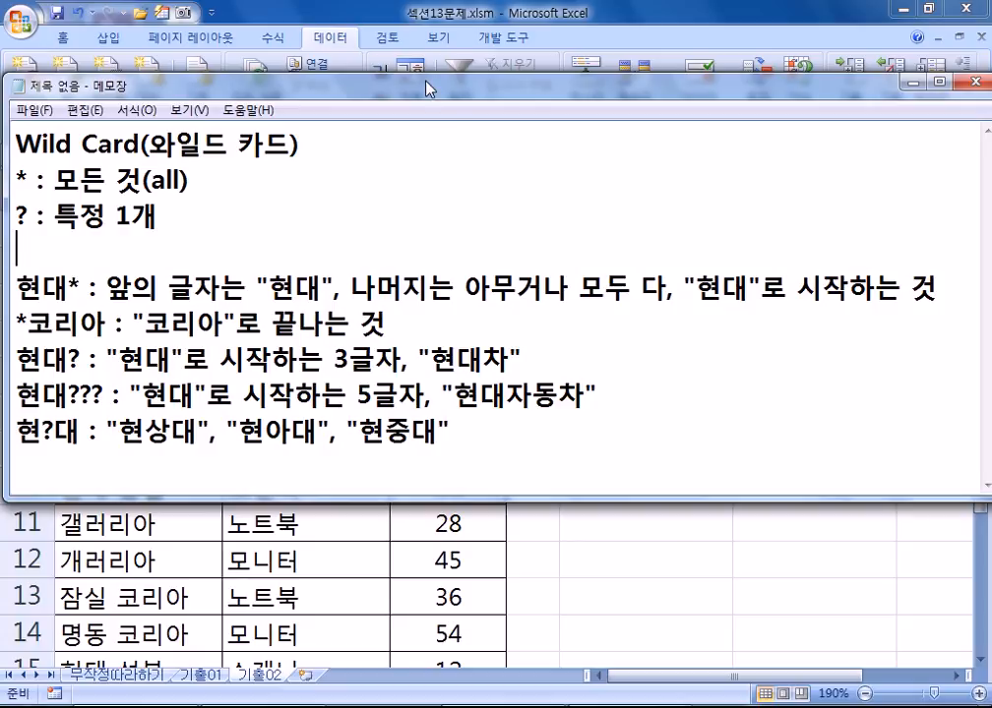
# - Switch back to Excel and set up a Consolidate into E4:F6 of the 기출02 sheet, adding A4:C15 as the reference range
pyautogui.click(382, 567)
pyautogui.click(639, 304)
pyautogui.scroll(-3, 636, 313)
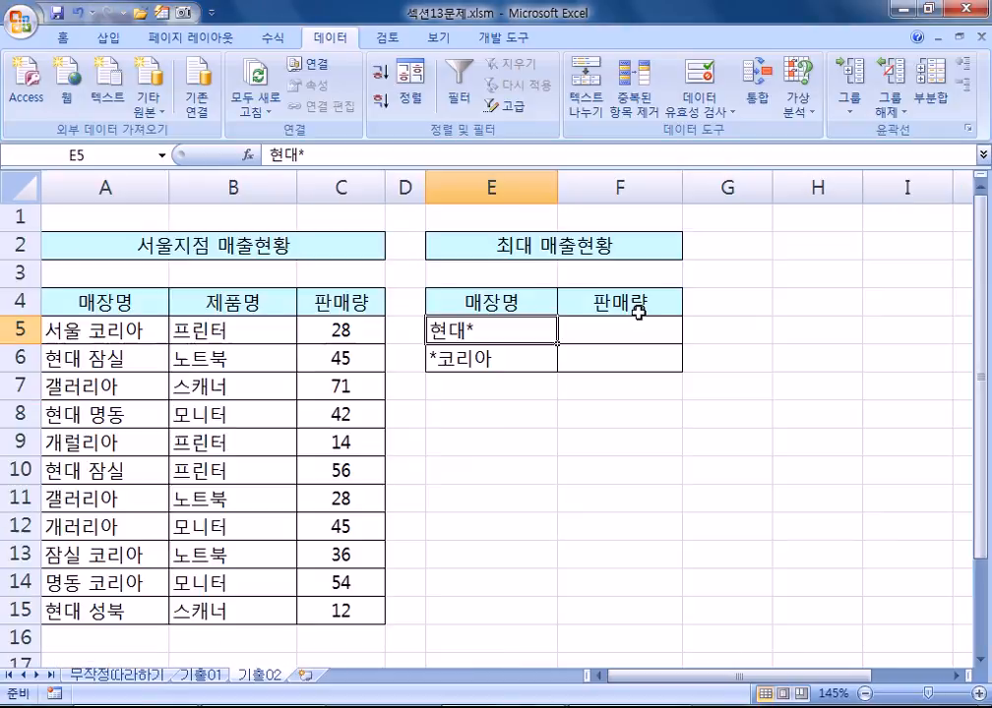
pyautogui.moveTo(478, 299); pyautogui.dragTo(613, 376)
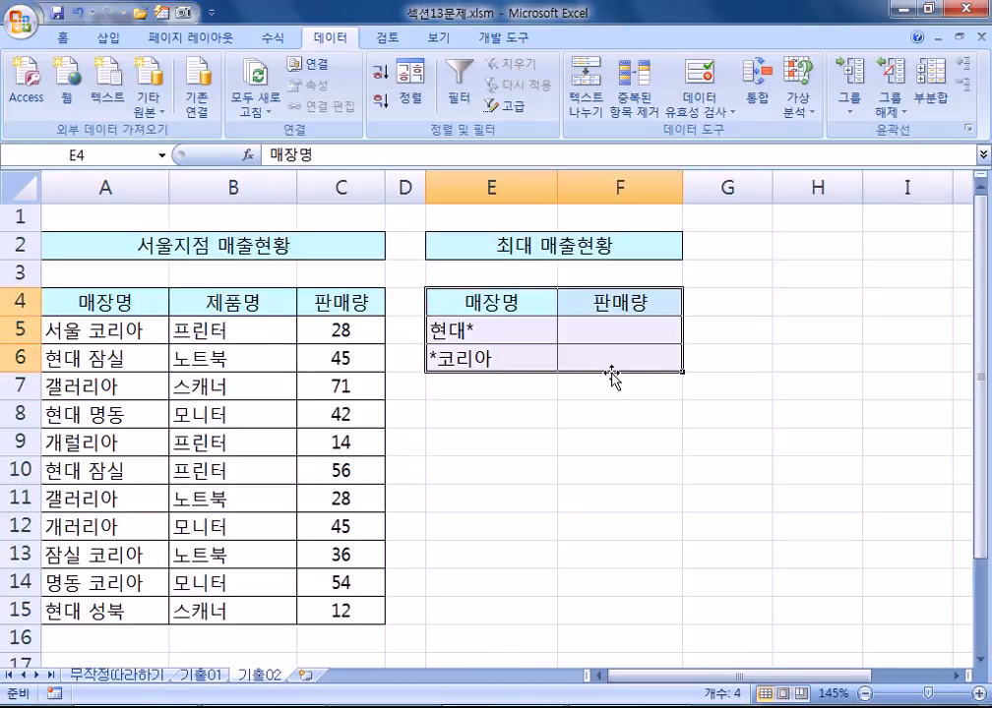
pyautogui.click(764, 93)
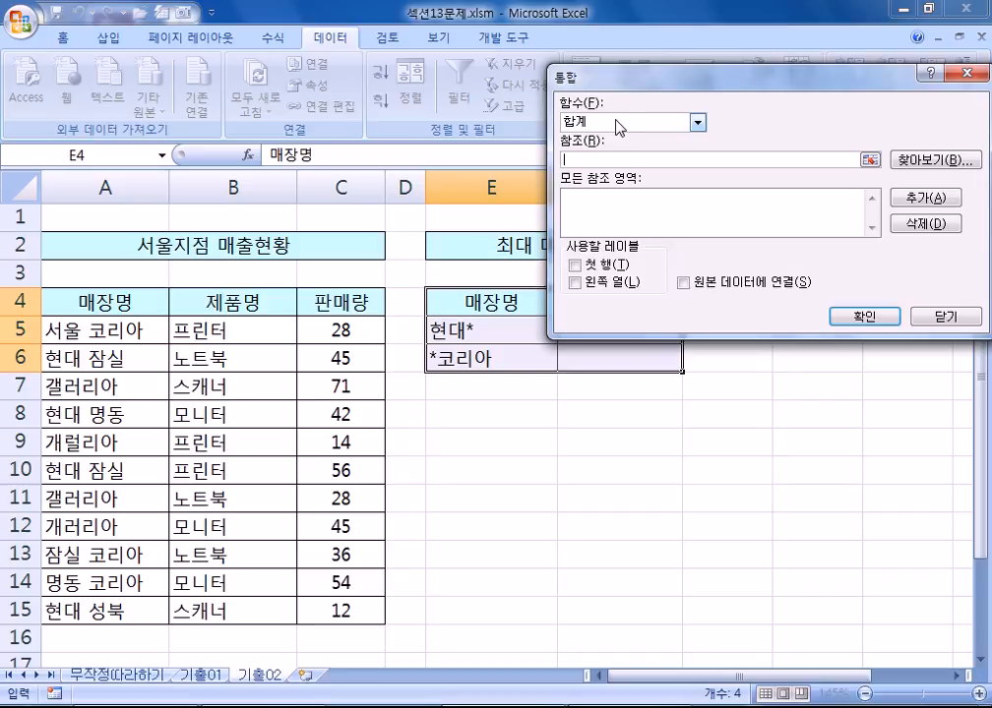
pyautogui.moveTo(84, 302); pyautogui.dragTo(347, 603)
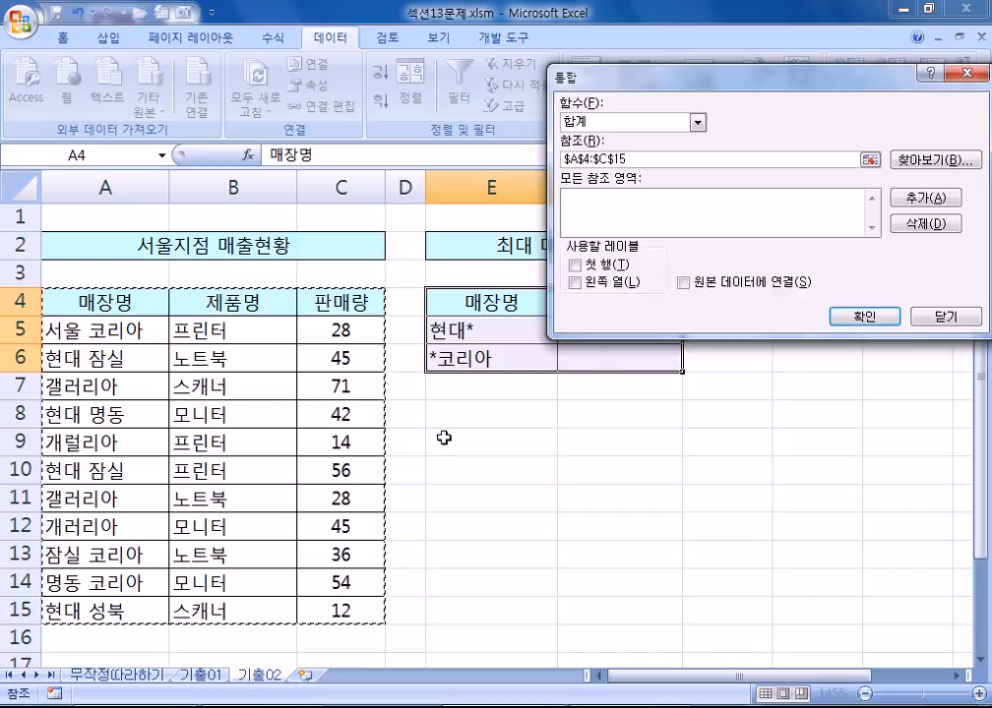
pyautogui.click(898, 198)
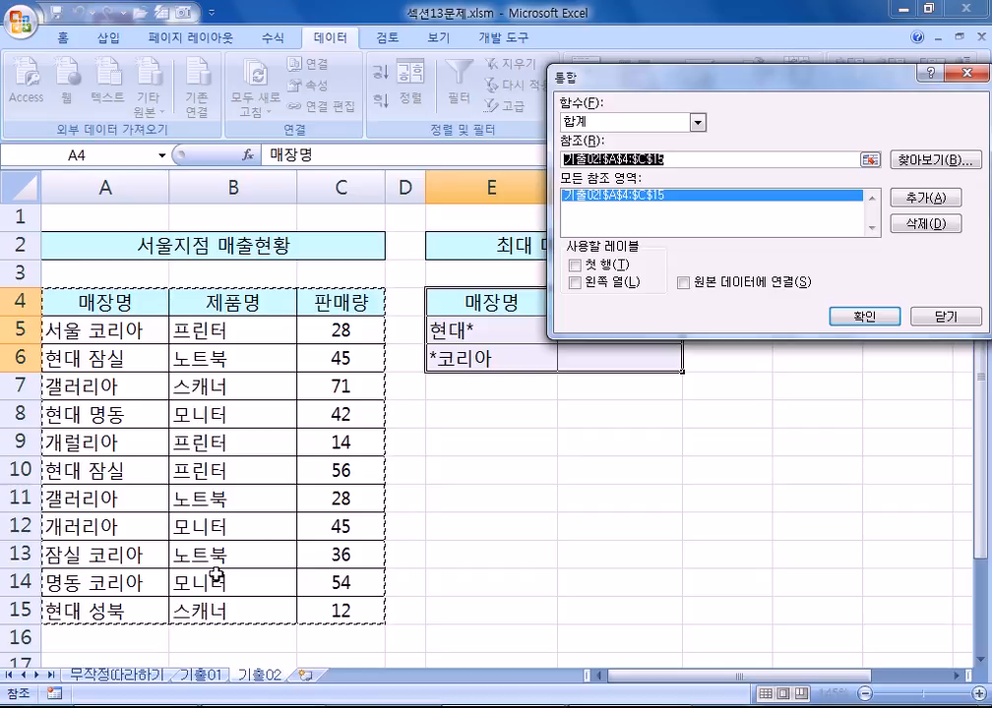
# - Use both top-row and left-column labels and run the consolidation with the Sum function for 현대* and *코리아
pyautogui.moveTo(665, 81); pyautogui.dragTo(759, 24)
pyautogui.click(666, 209)
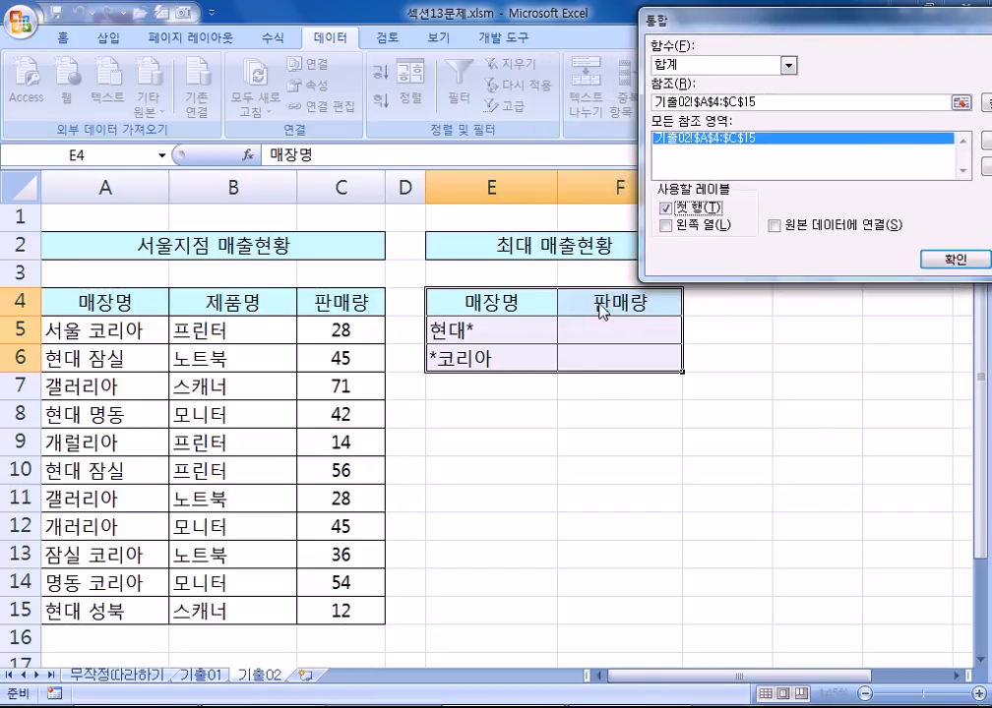
pyautogui.click(667, 226)
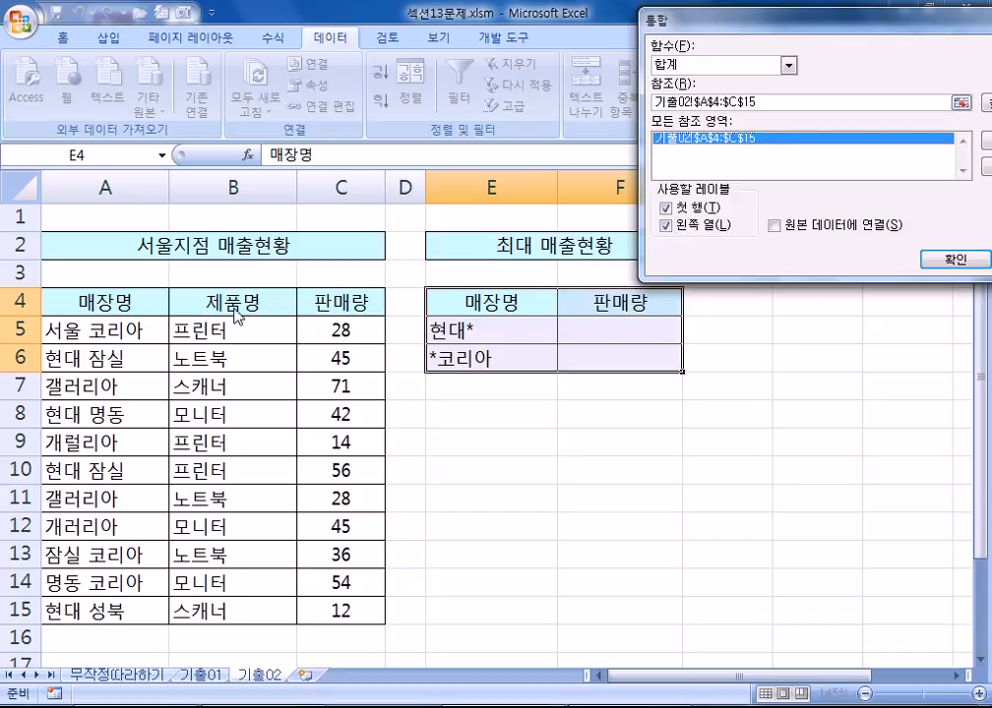
pyautogui.click(956, 259)
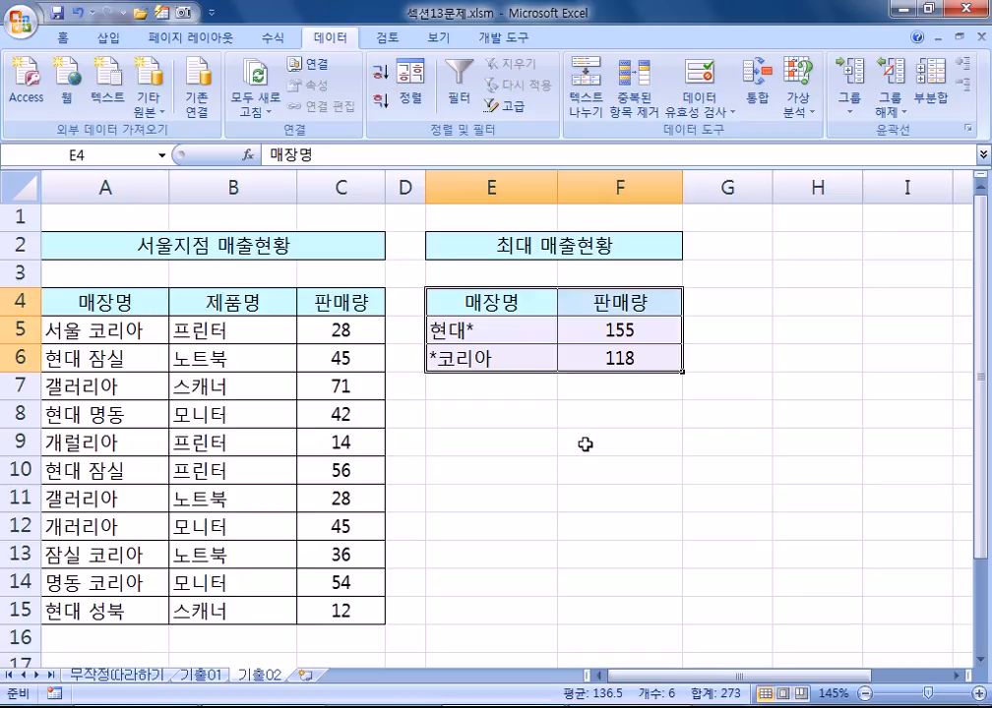
pyautogui.click(534, 456)
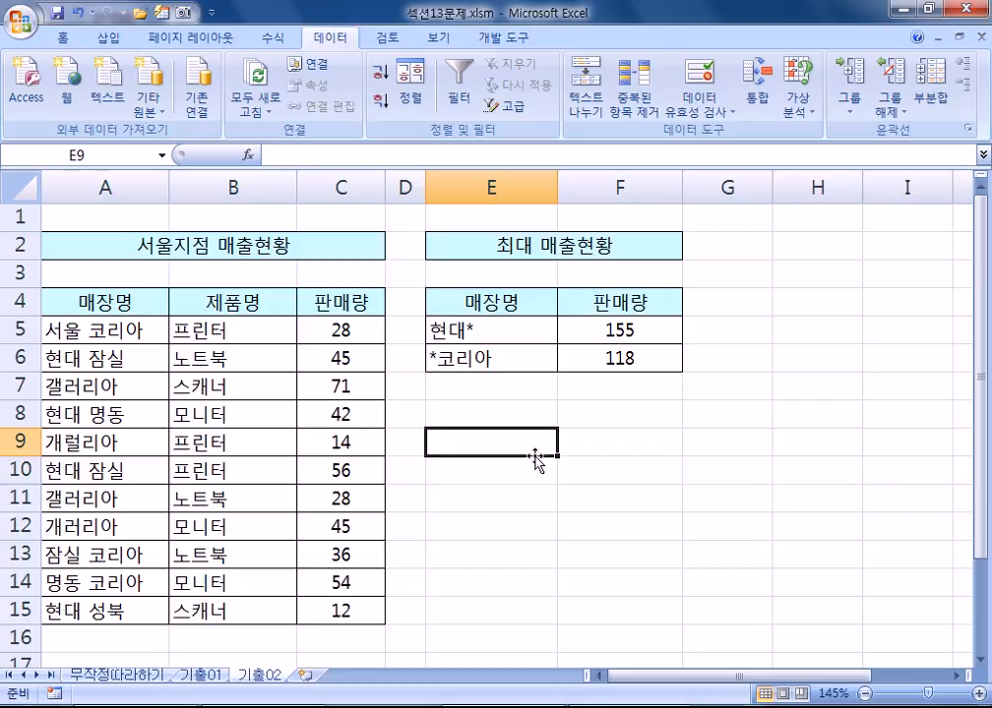
# - Review the source ranges and consolidated result tables on the 무작정따라하기, 기출01 and 기출02 sheets
pyautogui.click(143, 686)
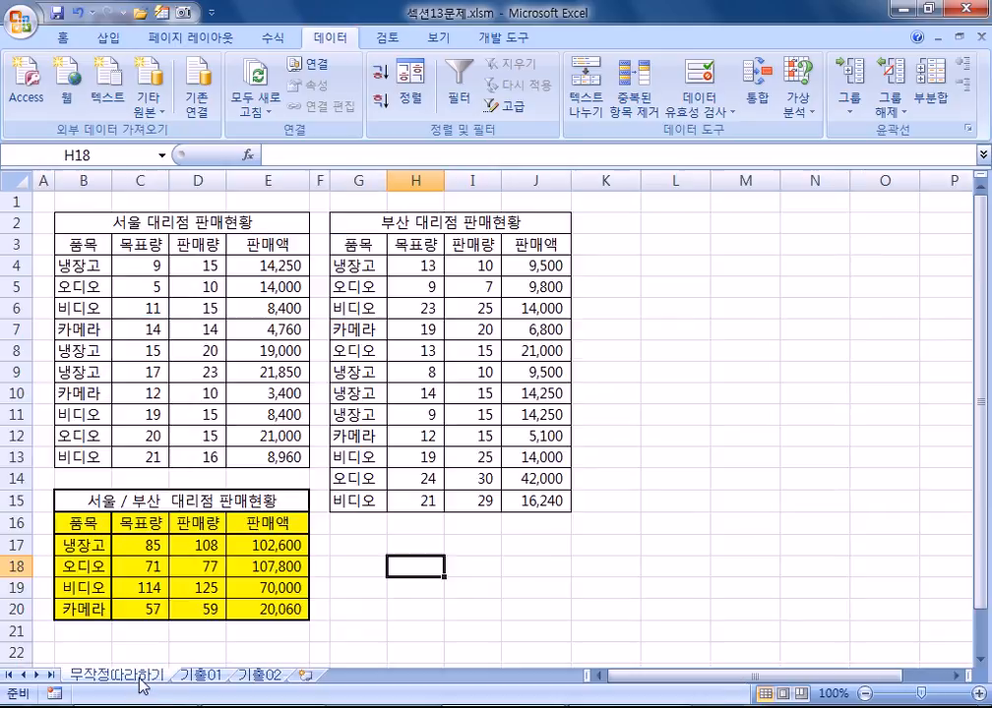
pyautogui.click(102, 521)
pyautogui.moveTo(101, 521); pyautogui.dragTo(267, 607)
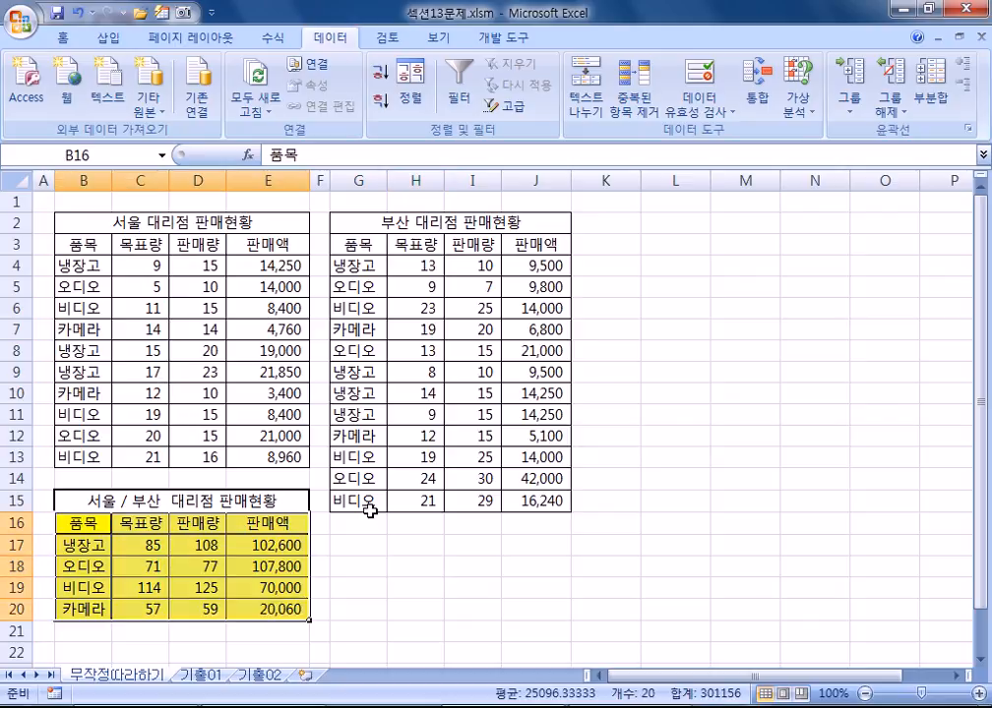
pyautogui.click(394, 606)
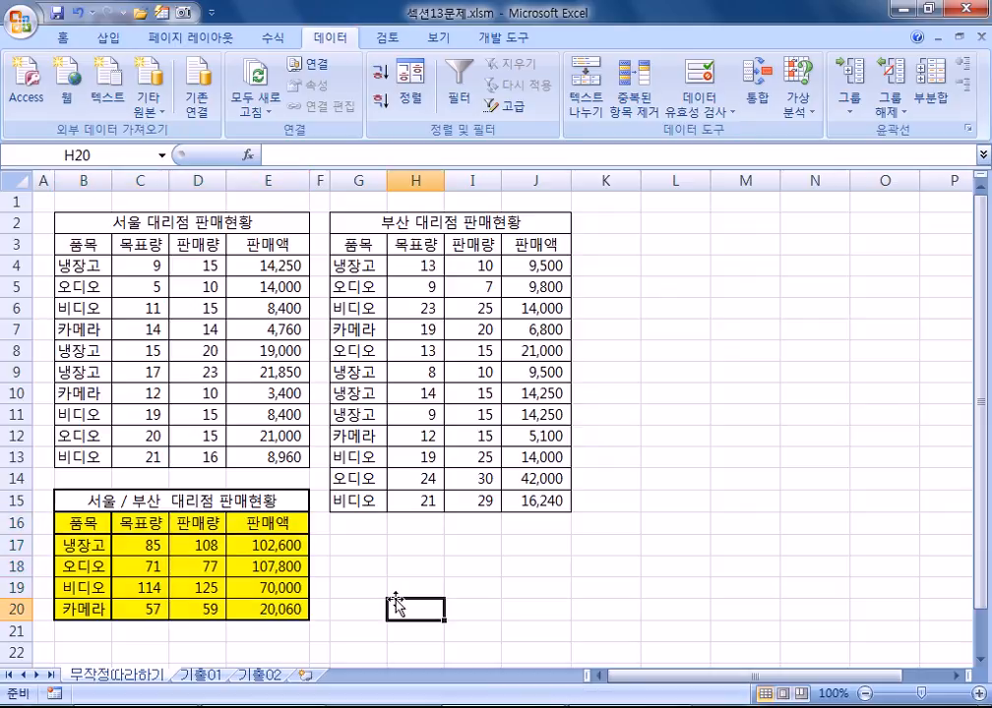
pyautogui.click(213, 675)
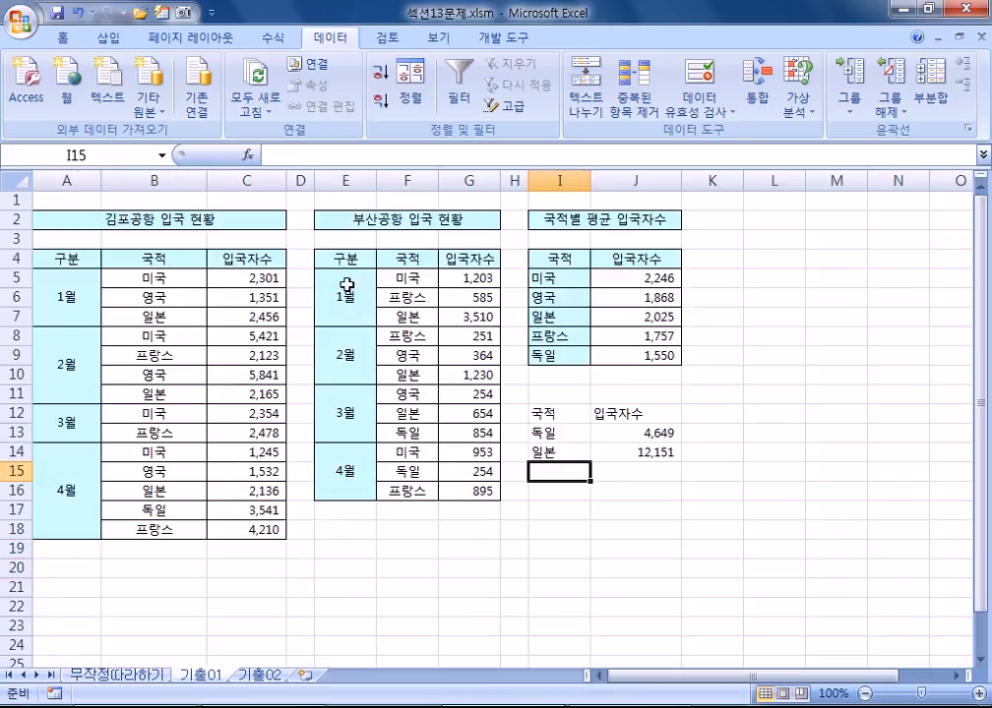
pyautogui.moveTo(559, 258); pyautogui.dragTo(640, 355)
pyautogui.moveTo(143, 260); pyautogui.dragTo(257, 527)
pyautogui.moveTo(68, 266); pyautogui.dragTo(259, 532)
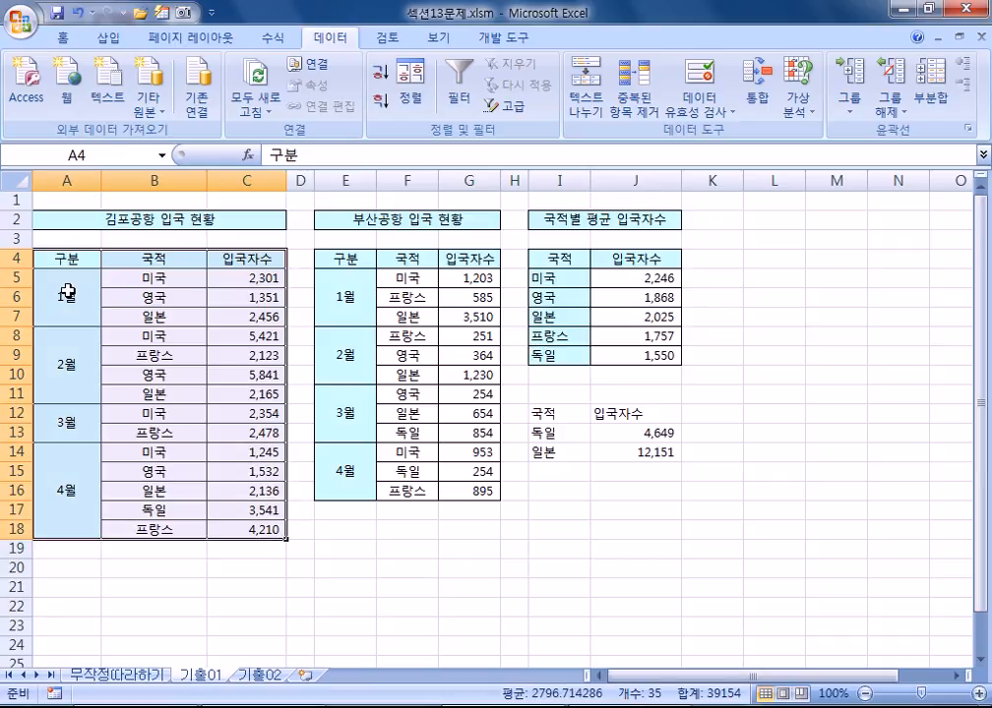
pyautogui.click(138, 315)
pyautogui.click(267, 677)
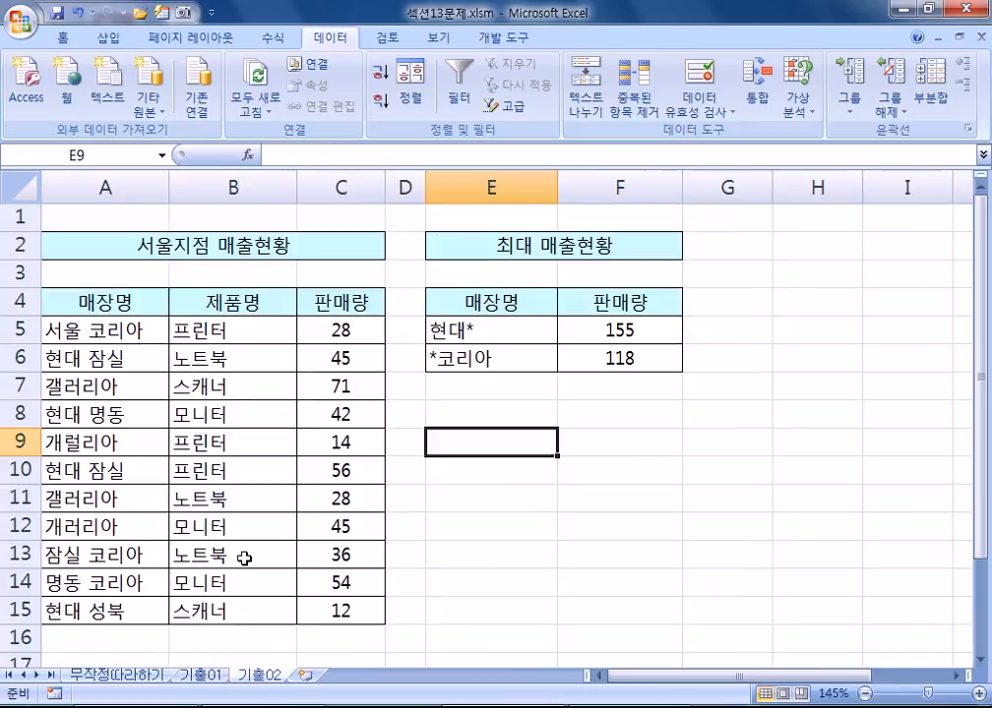
pyautogui.moveTo(224, 311); pyautogui.dragTo(250, 613)
pyautogui.moveTo(128, 313); pyautogui.dragTo(348, 614)
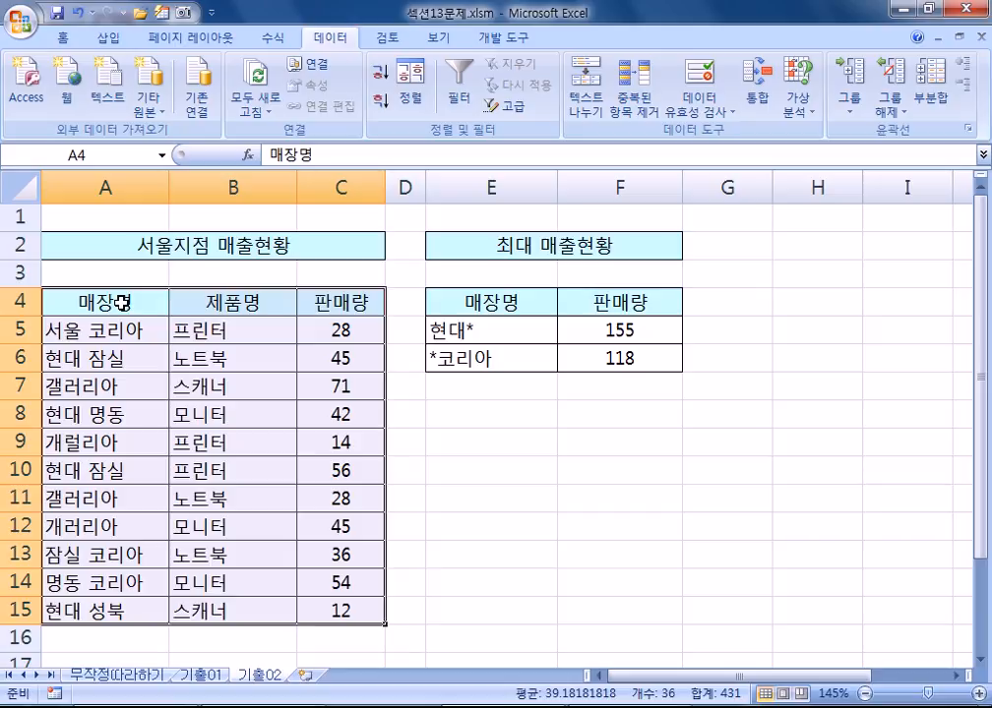
pyautogui.click(478, 457)
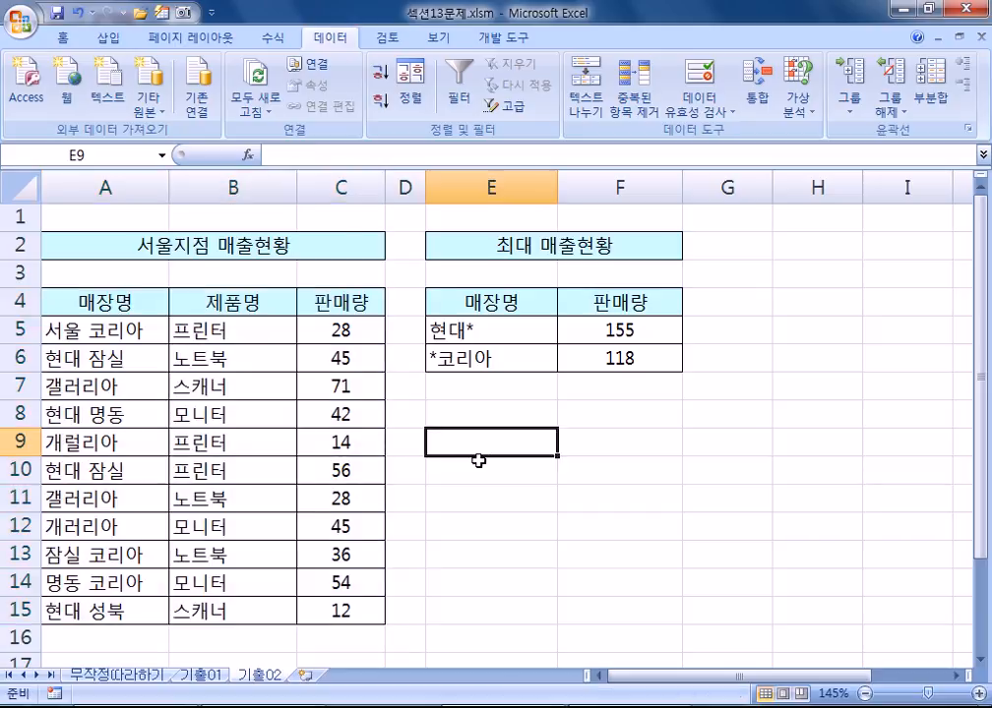